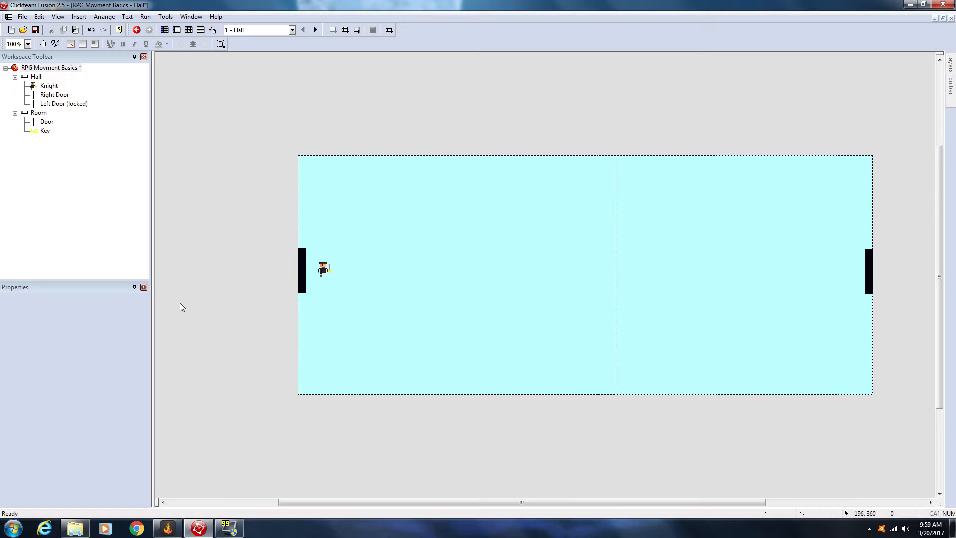
Step: Examine the knight, both doors and the Hall frame's settings, and view the storyboard before reopening the Hall frame
left_click(53, 94)
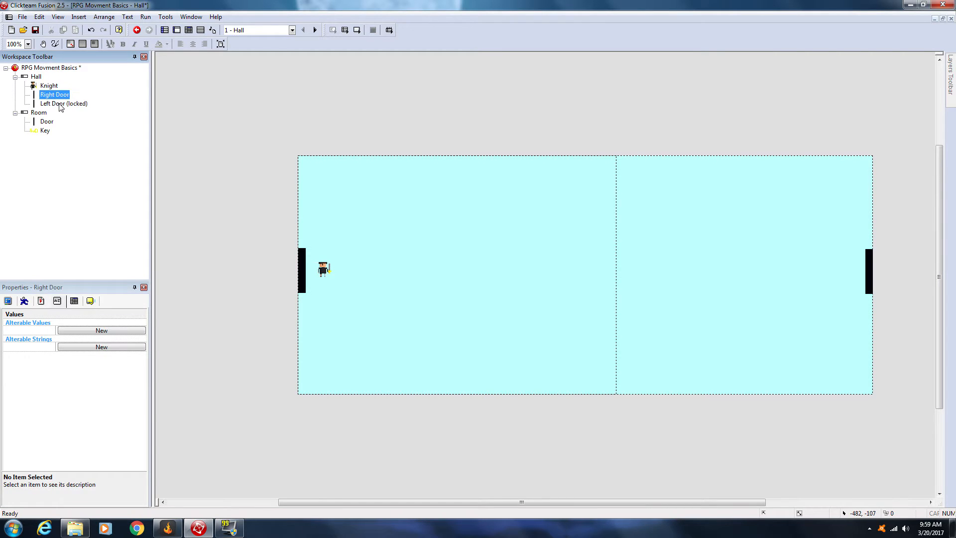
left_click(60, 103)
left_click(49, 86)
left_click(36, 77)
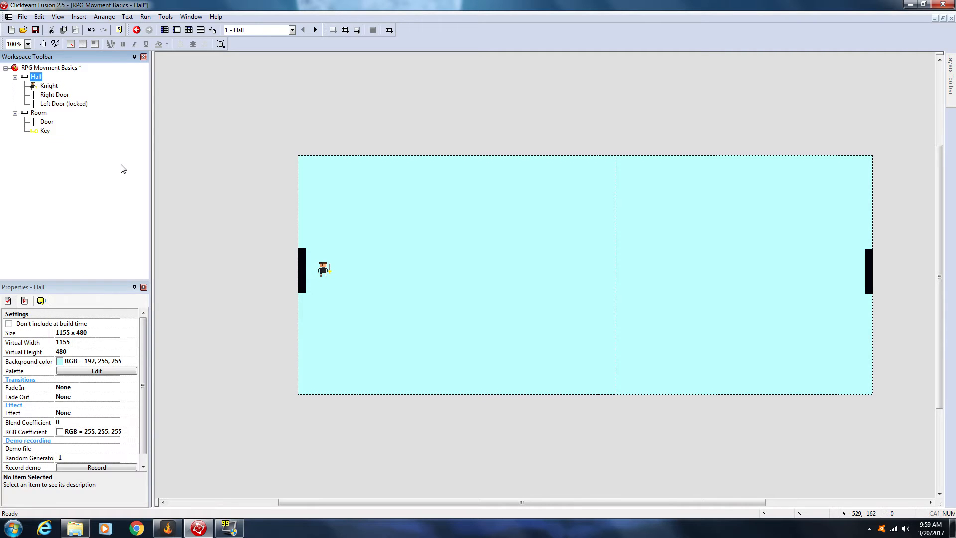
left_click(407, 259)
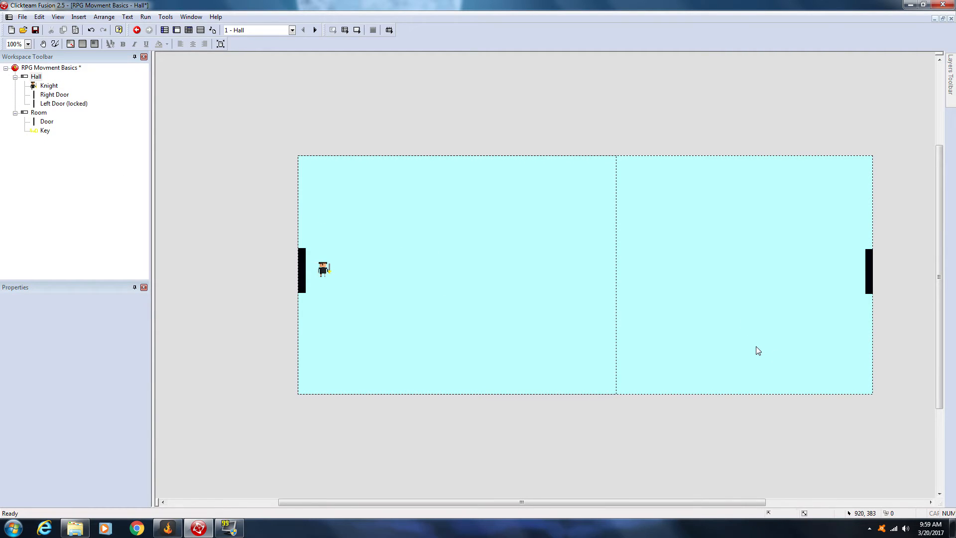
left_click(164, 30)
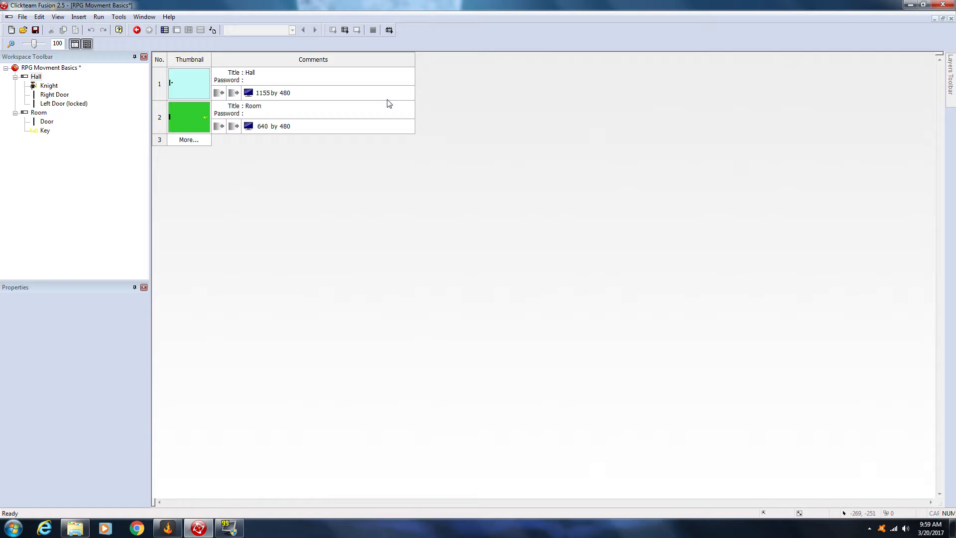
double_click(198, 88)
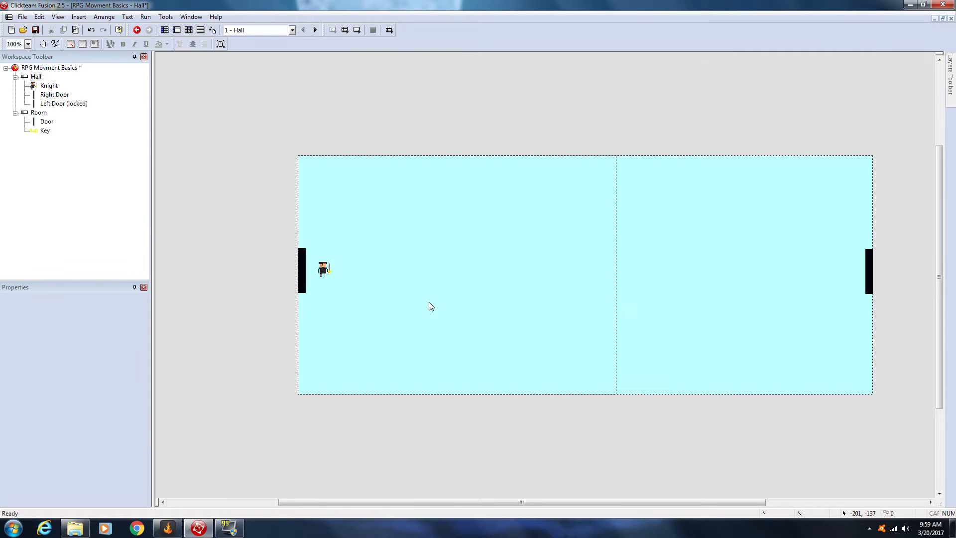
Step: Move the knight slightly closer to the locked left door, at about 31, 219 in the Hall frame
left_click(327, 273)
left_click(337, 256)
left_click(332, 277)
left_click_drag(315, 286, 320, 276)
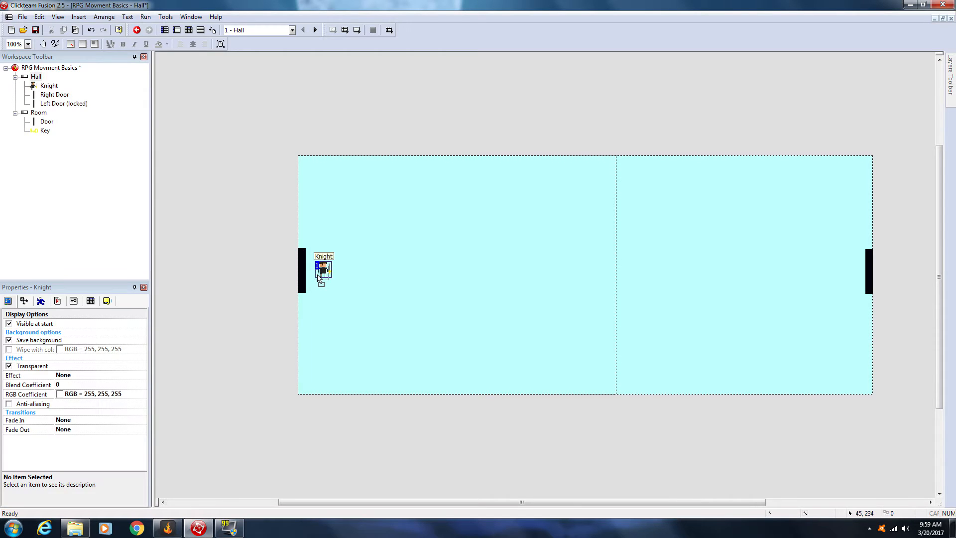
left_click(374, 272)
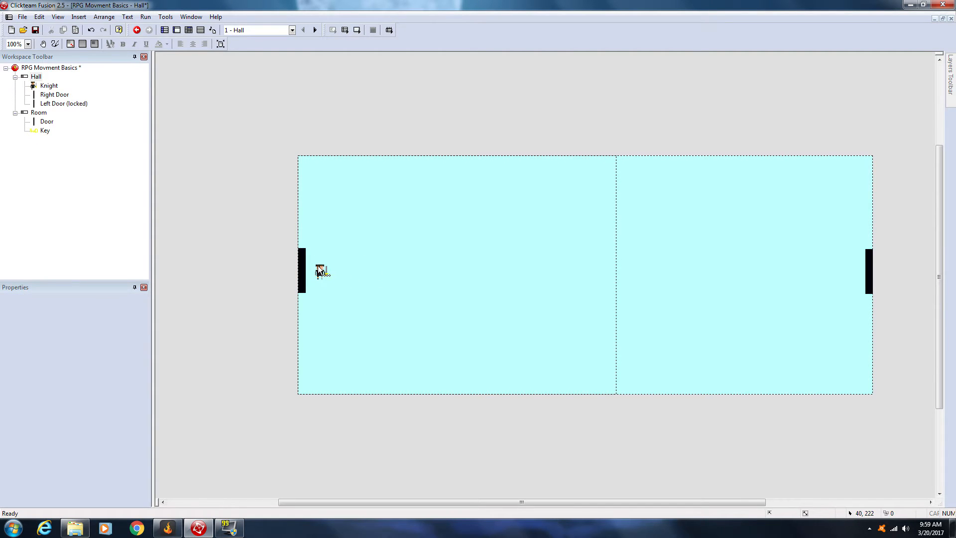
left_click(313, 271)
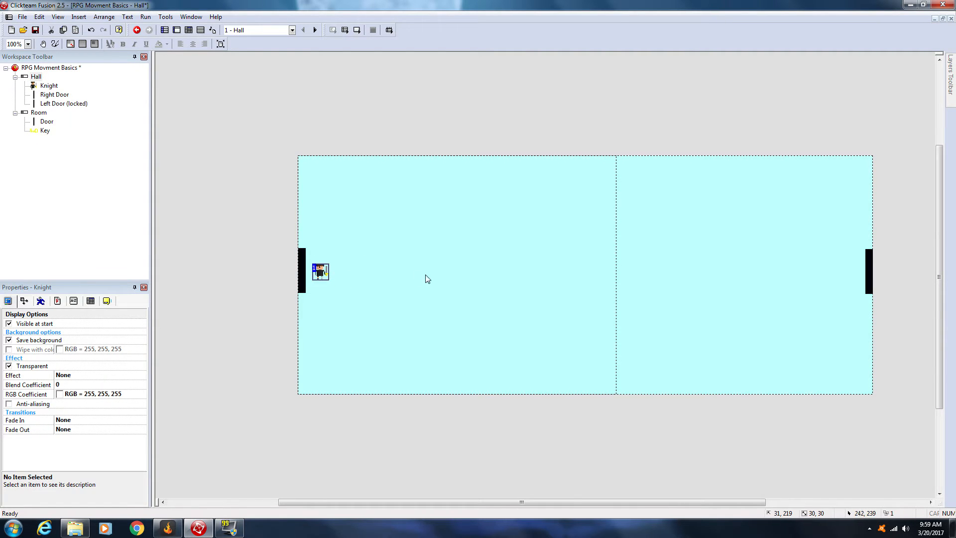
Step: View the Room frame from the storyboard and return to the Hall frame
left_click(164, 30)
left_click(185, 110)
double_click(185, 108)
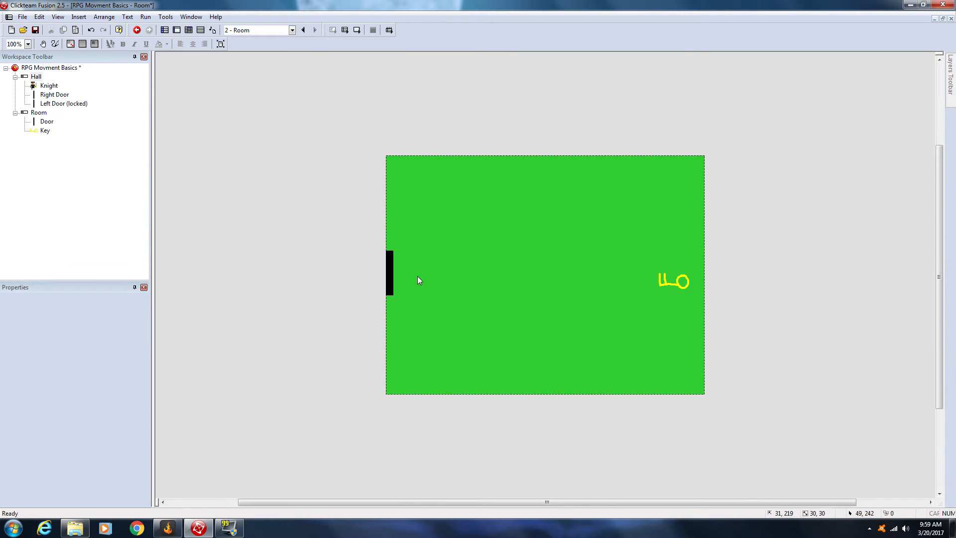
left_click(164, 30)
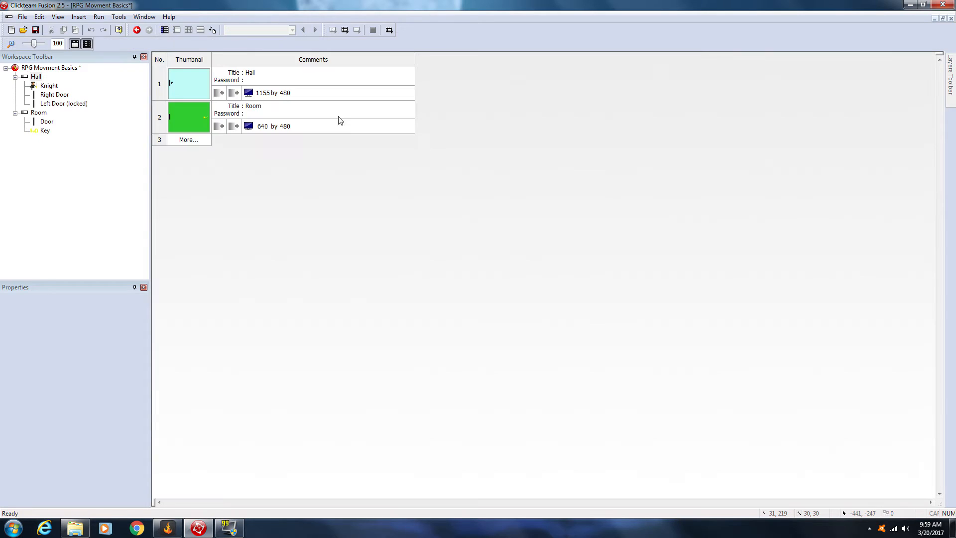
left_click(264, 94)
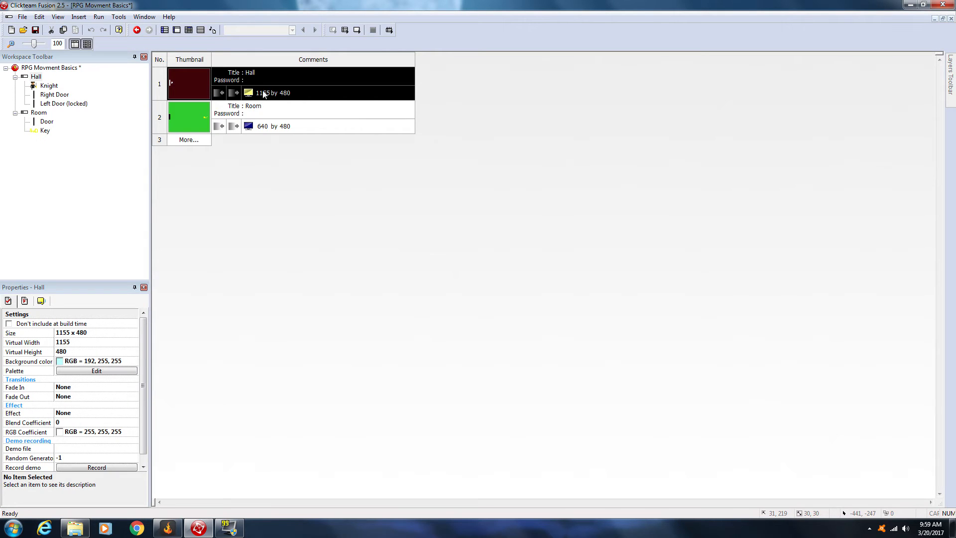
double_click(181, 77)
Step: Inspect the locked left door and the knight in the Hall frame
left_click(302, 264)
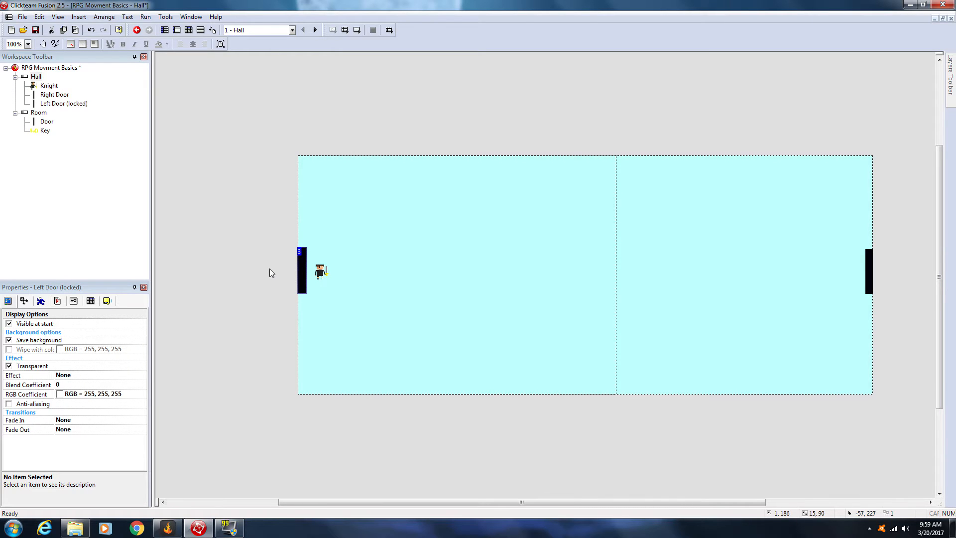
left_click(270, 272)
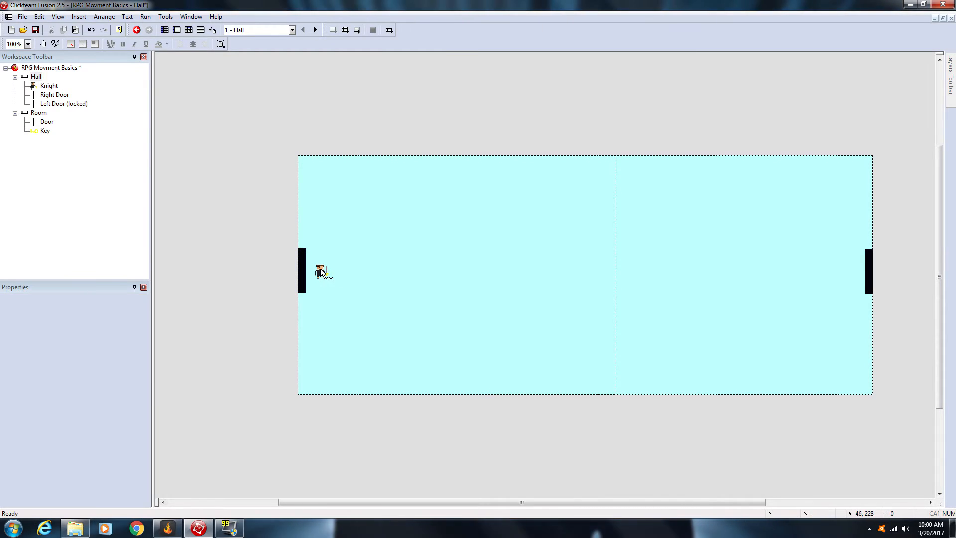
left_click(320, 272)
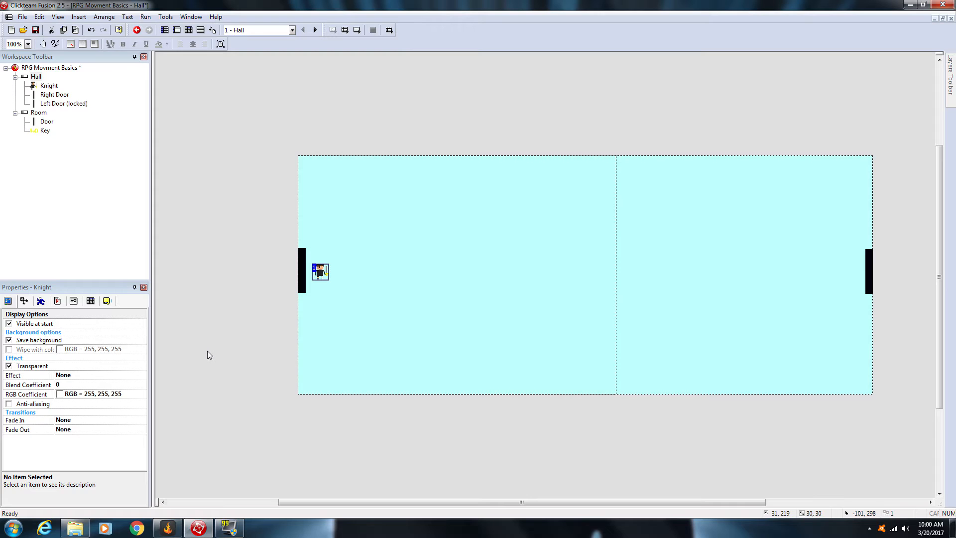
left_click(330, 357)
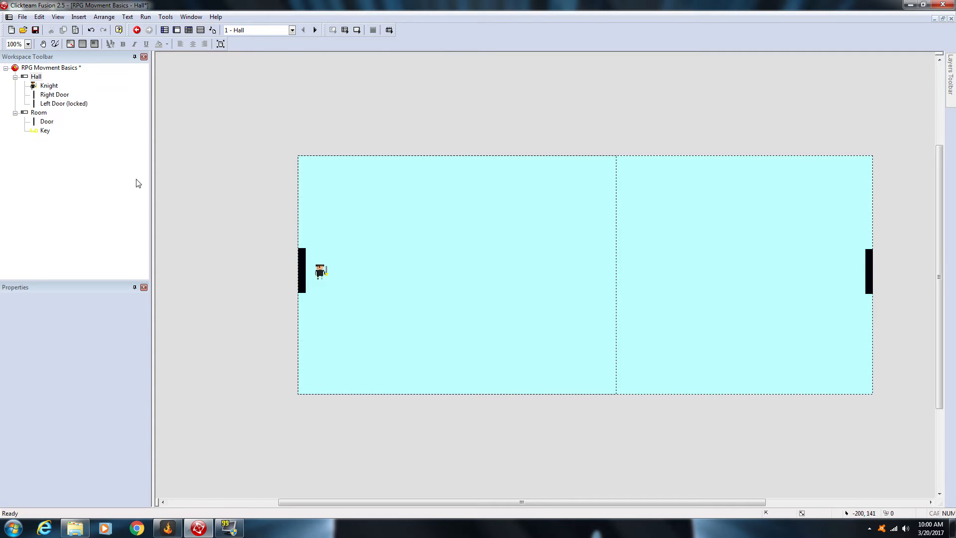
Step: Move the knight away from the left door to about 98, 217 and test-run the Hall frame twice
left_click(321, 270)
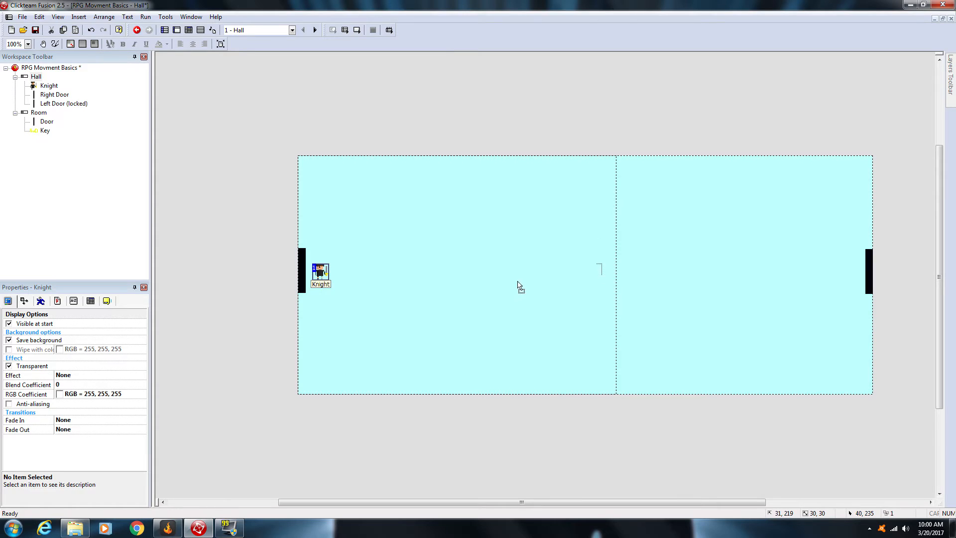
left_click(344, 30)
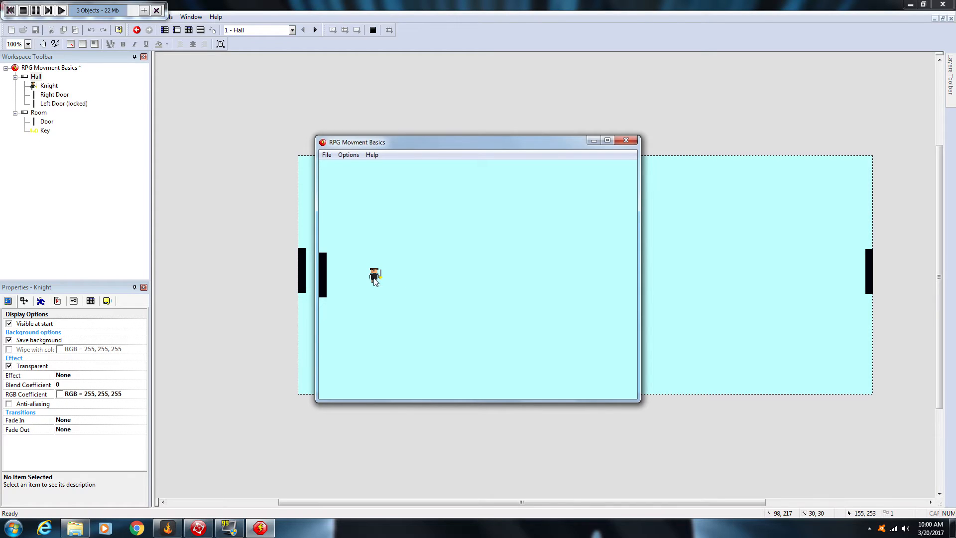
left_click(625, 141)
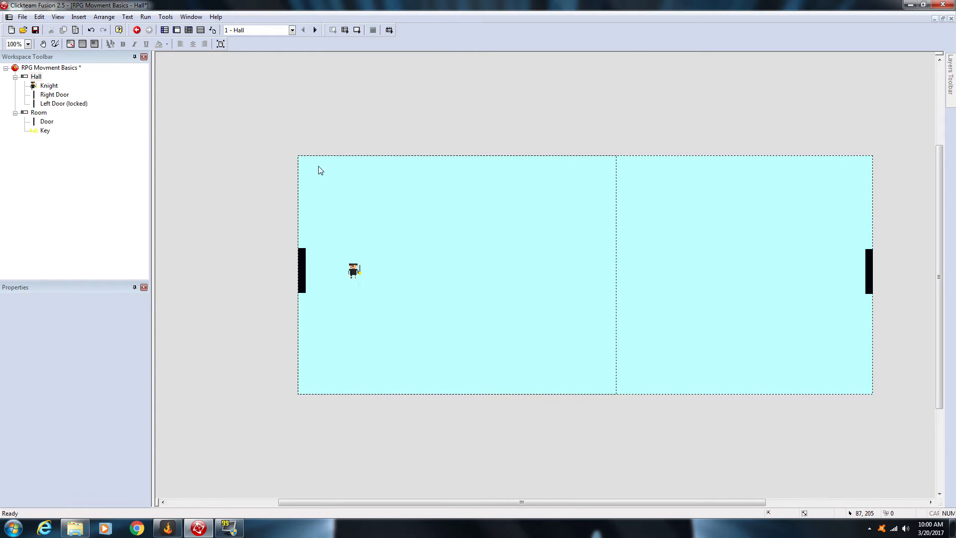
left_click(344, 30)
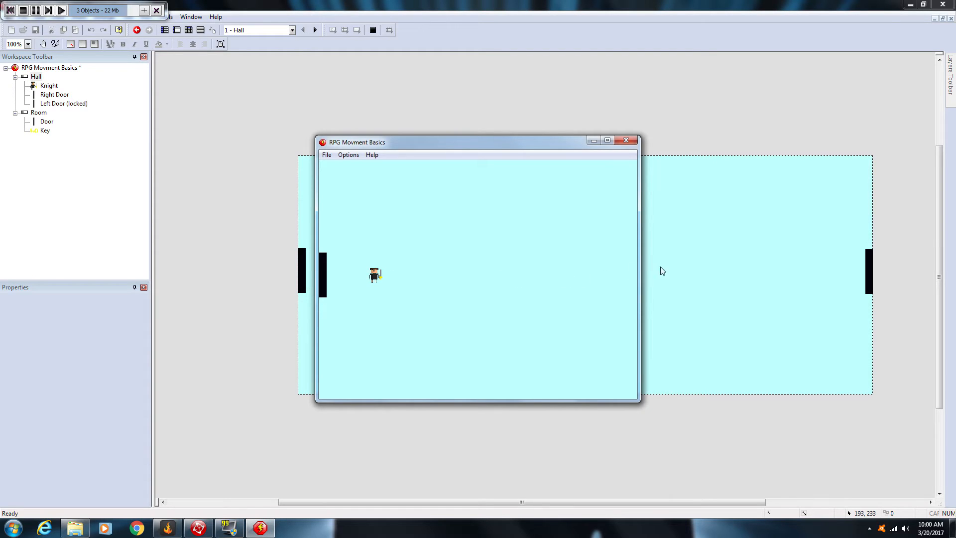
left_click(627, 140)
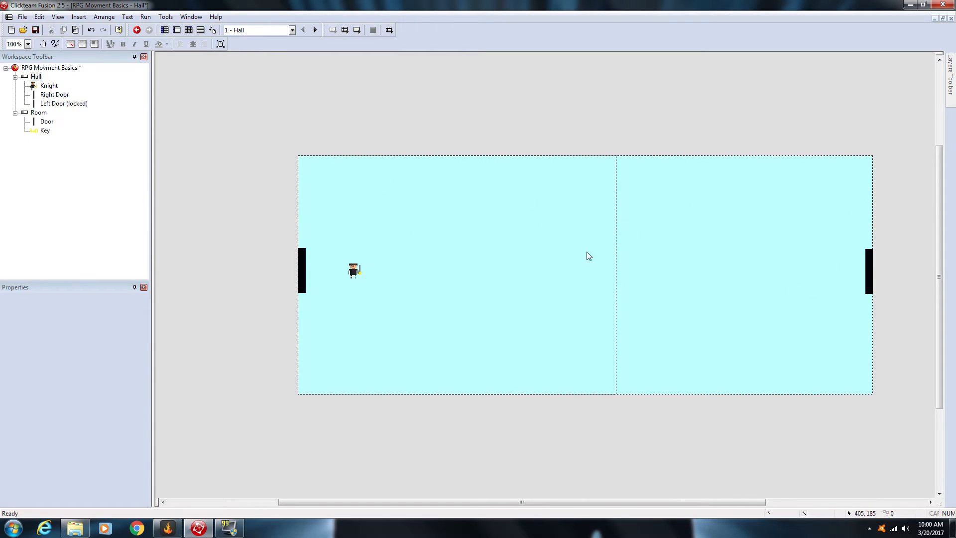
Step: Set the Hall frame's width to 640
left_click(37, 77)
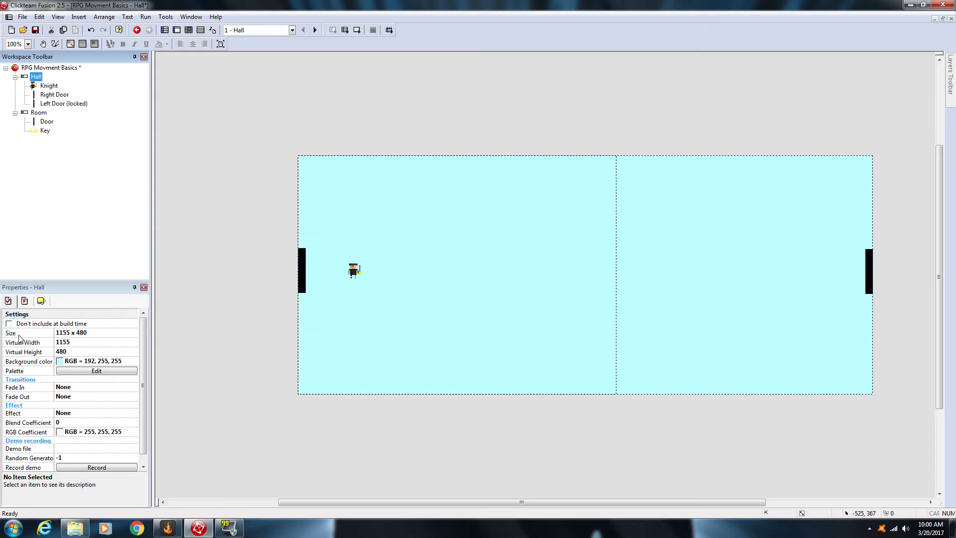
left_click(38, 112)
left_click(36, 77)
left_click(65, 337)
type("6")
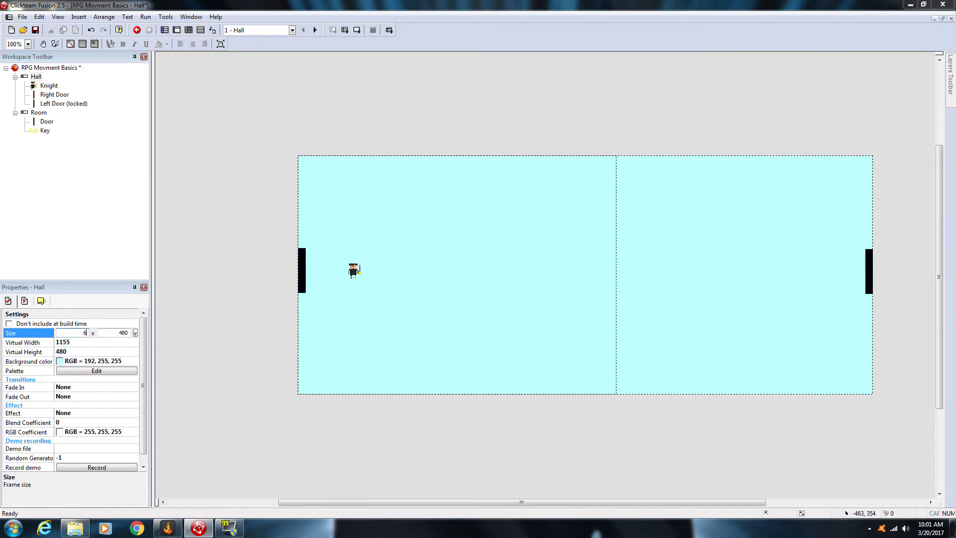
type("40")
left_click(231, 321)
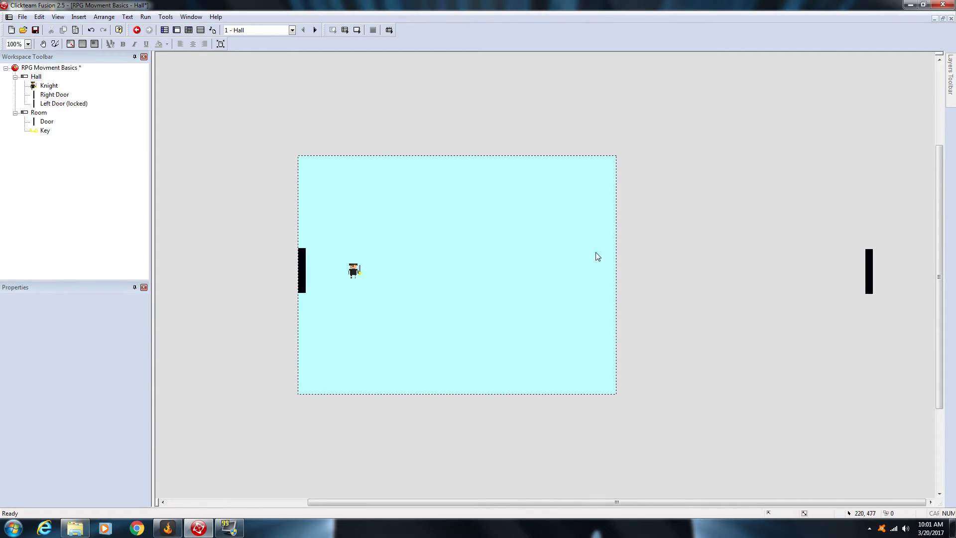
Step: Set the Hall frame's width back to 1155
left_click(36, 77)
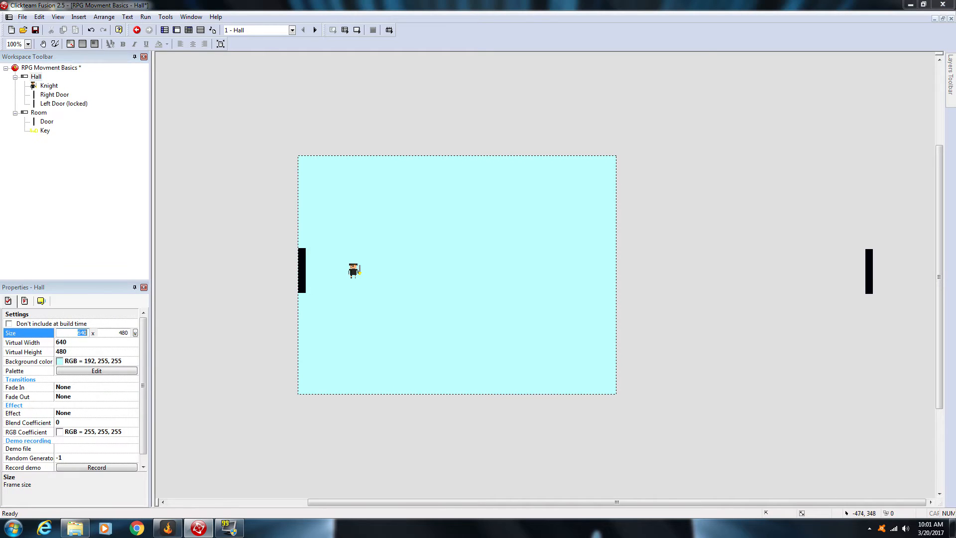
type("1155")
left_click(242, 362)
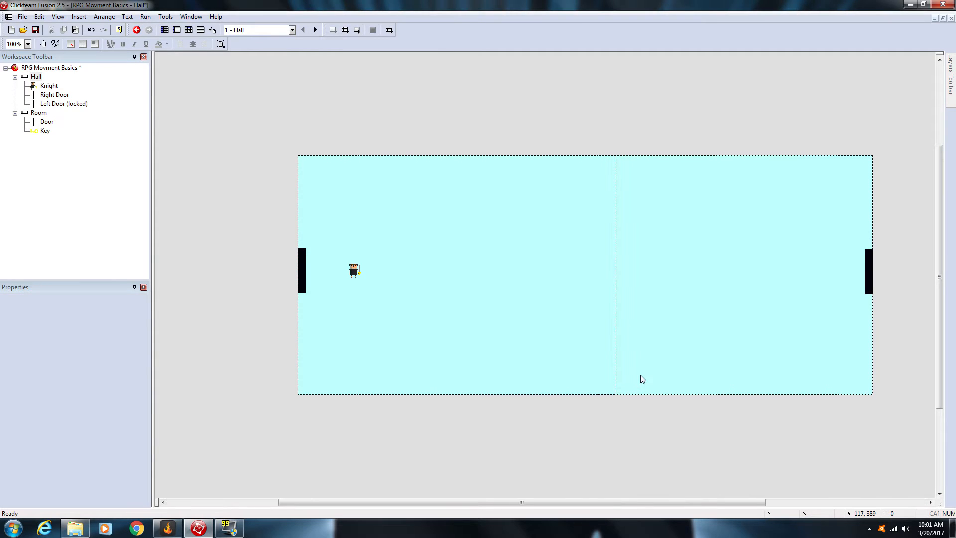
Step: Examine the Hall frame's settings and inspect its right door and locked left door
left_click(36, 76)
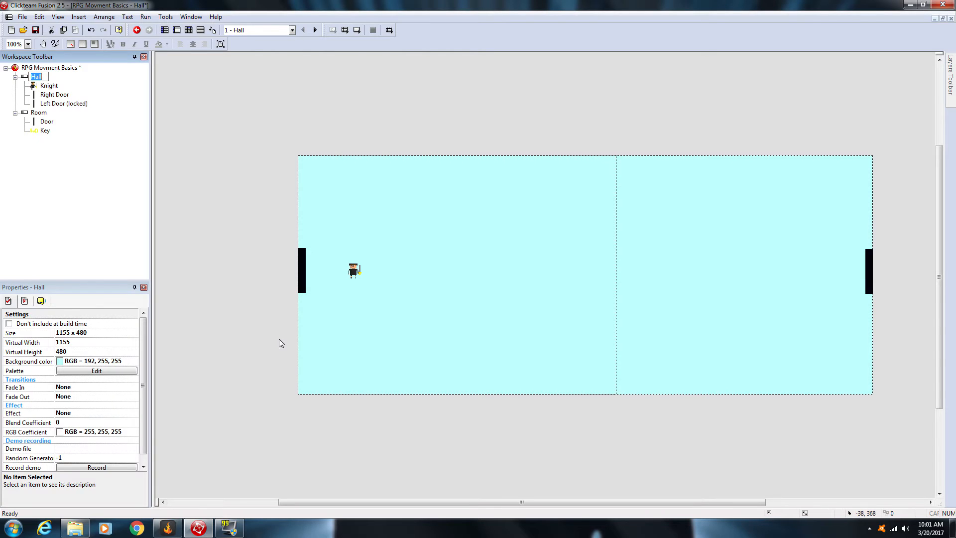
left_click(219, 202)
scroll(342, 437, "down", 3)
scroll(342, 436, "up", 3)
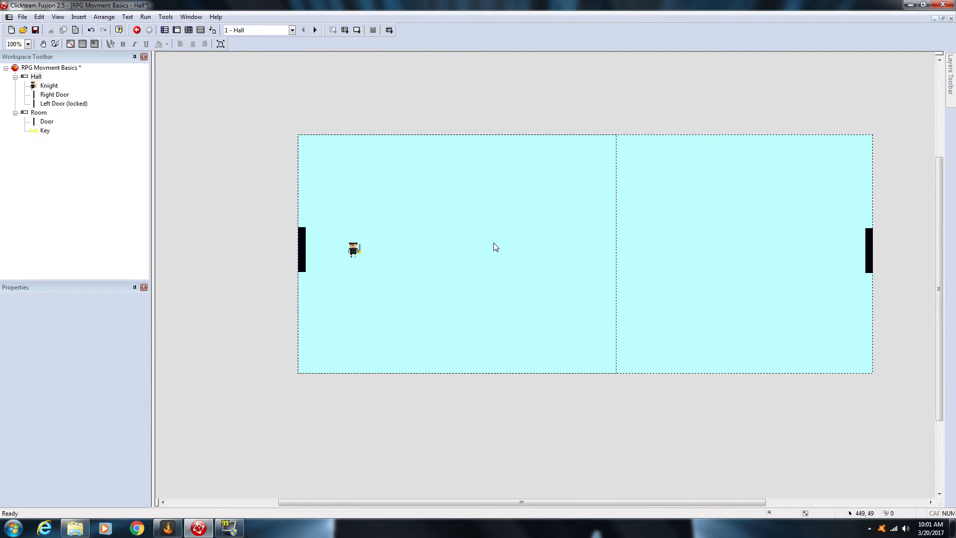
left_click_drag(838, 175, 934, 295)
left_click(811, 297)
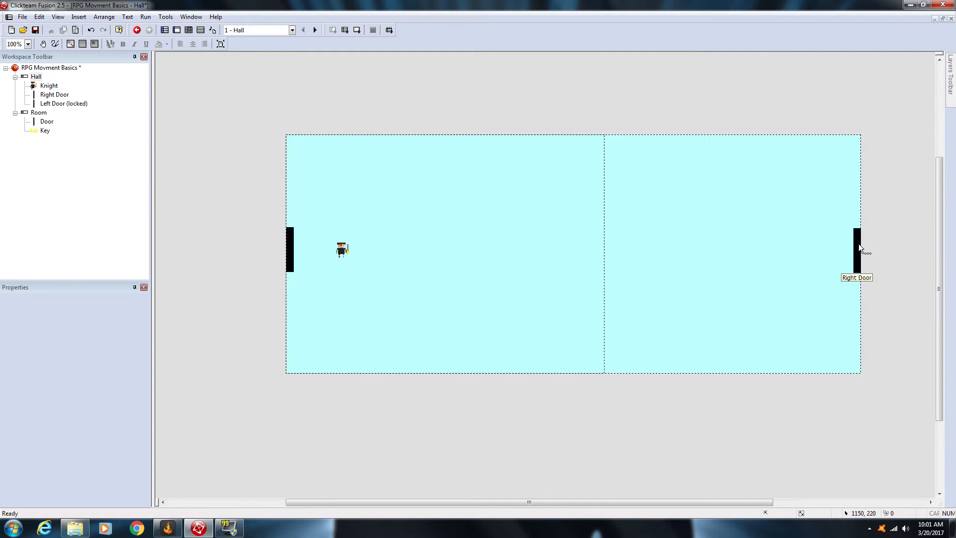
left_click(857, 248)
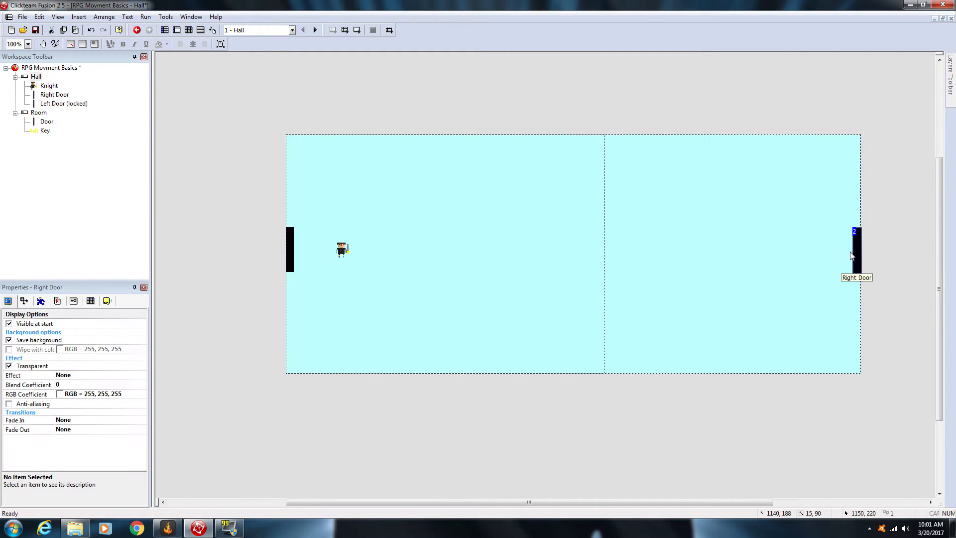
left_click(289, 247)
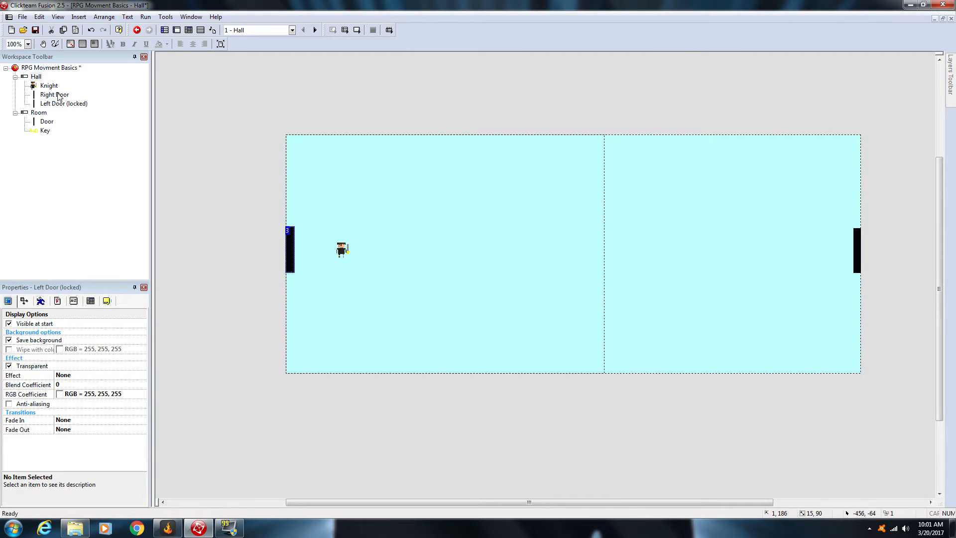
Step: Inspect the door and the key in the Room frame, and return to the Hall frame through the storyboard
left_click(164, 30)
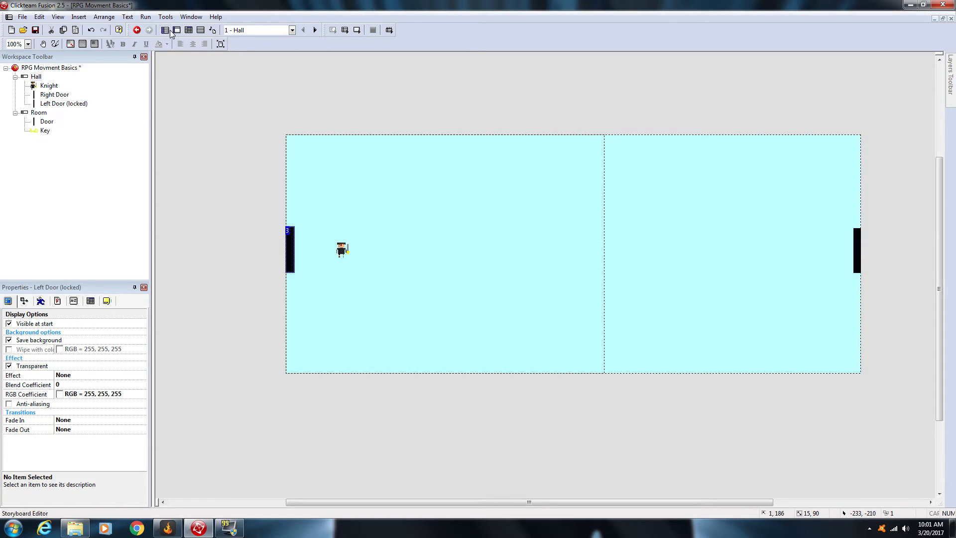
double_click(202, 124)
left_click(389, 272)
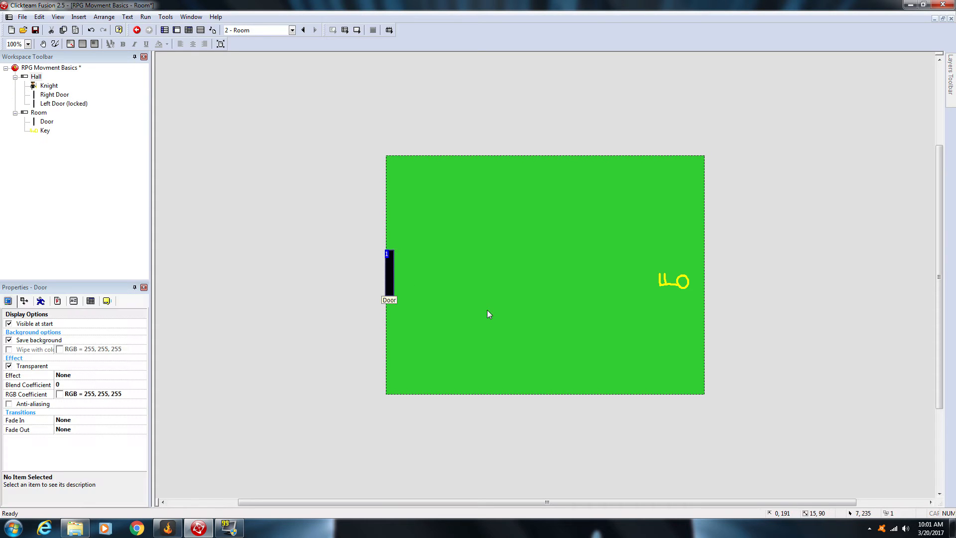
left_click(636, 297)
left_click(666, 282)
left_click(637, 335)
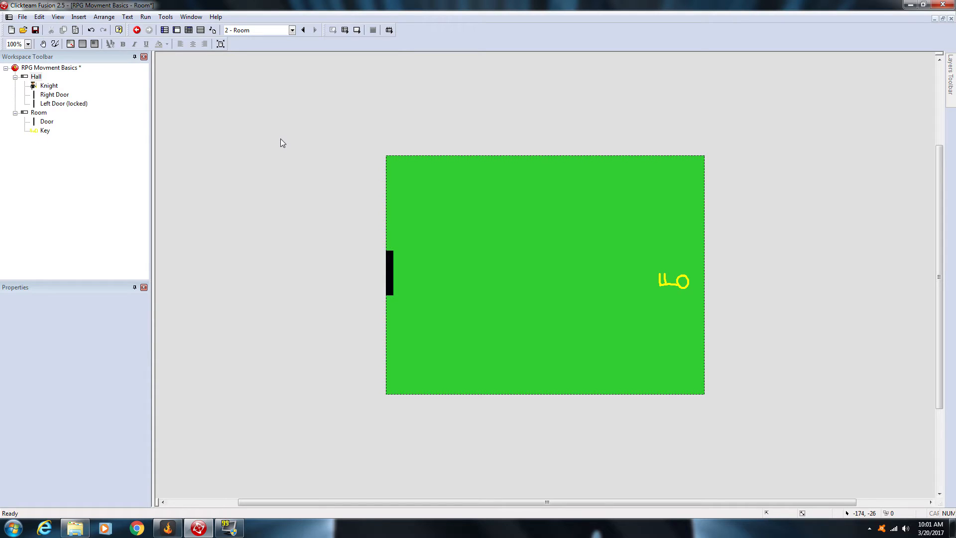
left_click(164, 30)
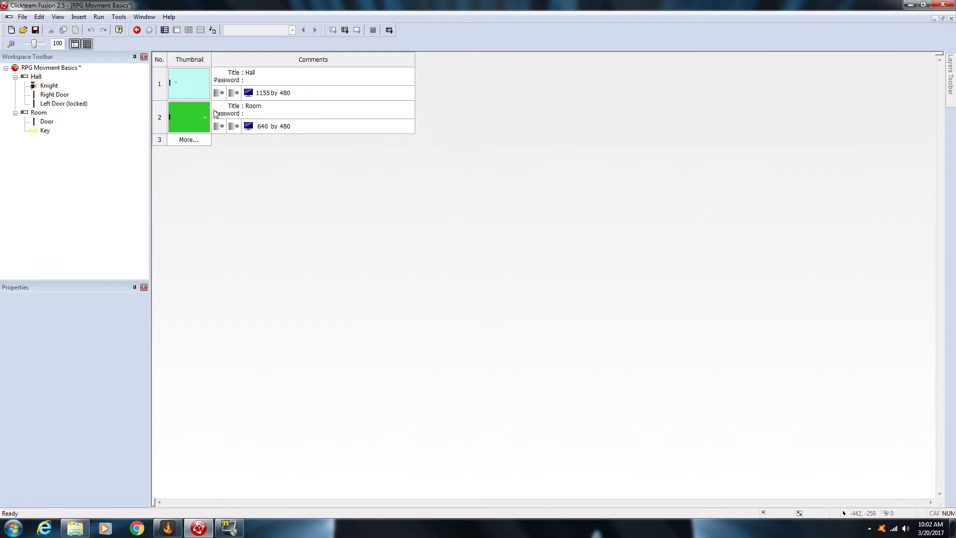
double_click(181, 83)
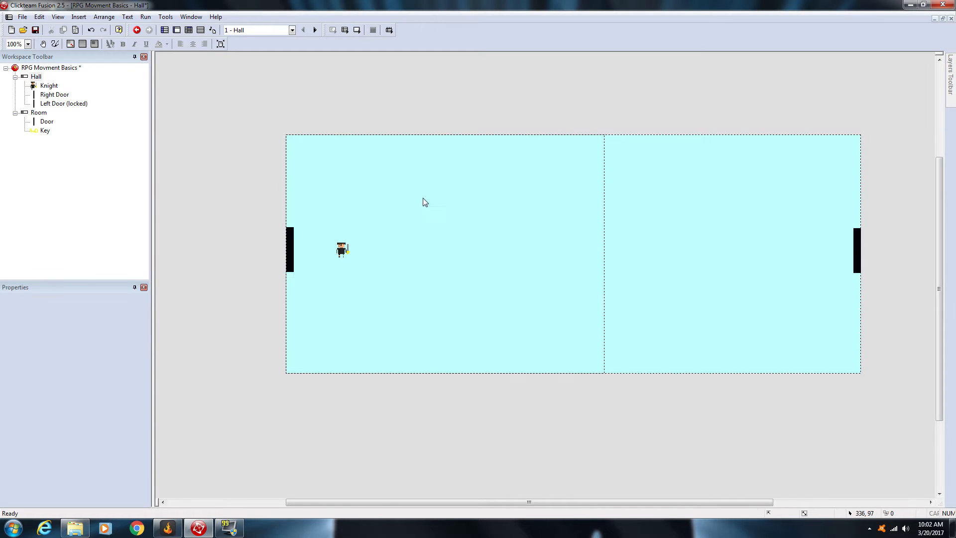
Step: Set the Knight's movement type to Eight Directions in the Hall frame
left_click(342, 250)
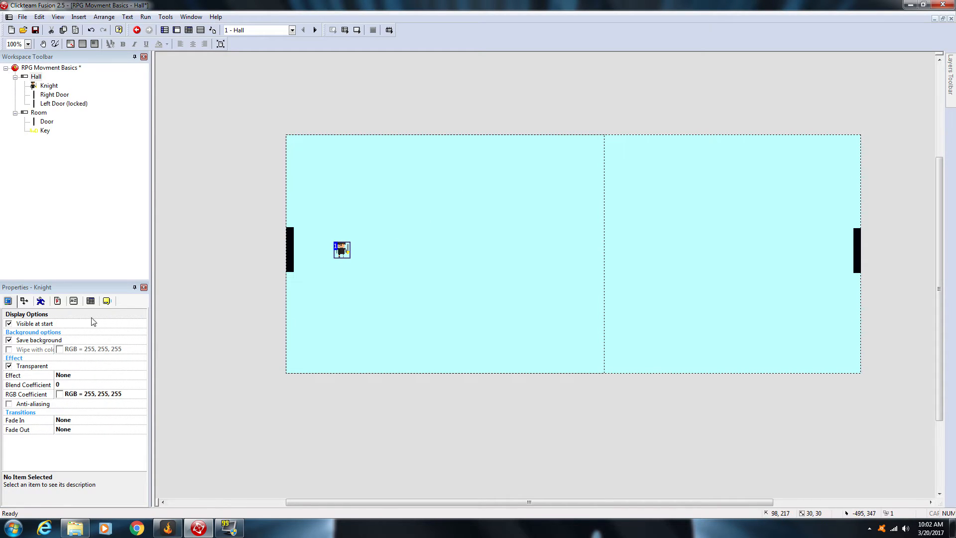
left_click_drag(89, 257, 90, 197)
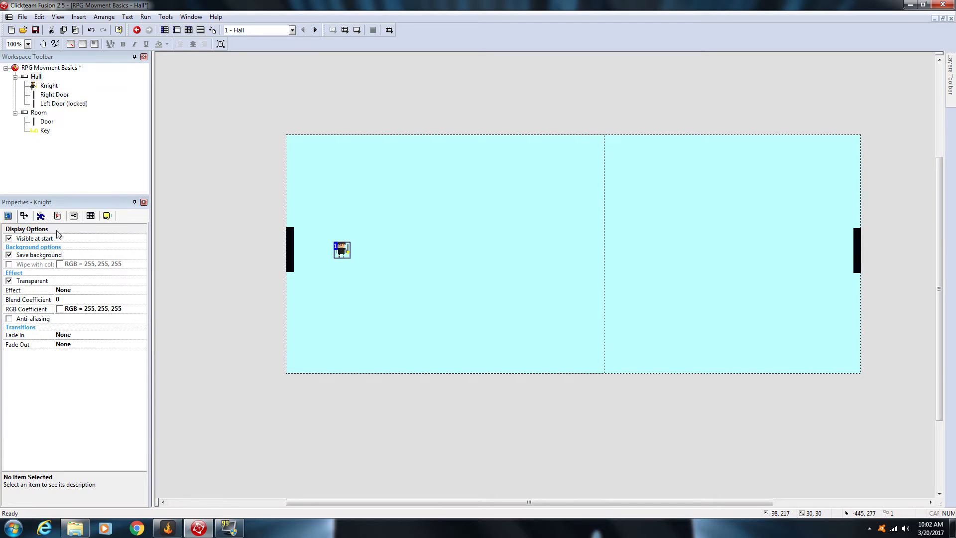
left_click(42, 214)
left_click(80, 250)
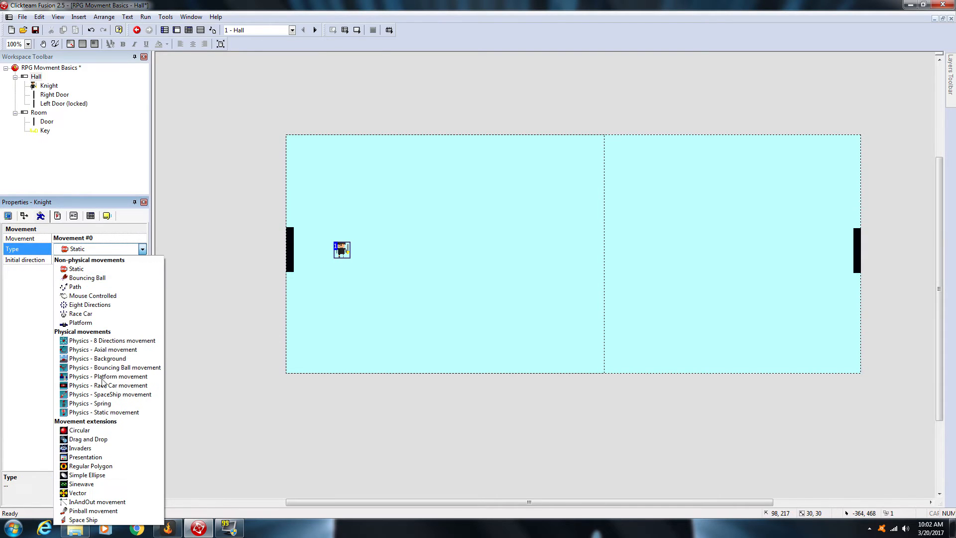
left_click(90, 305)
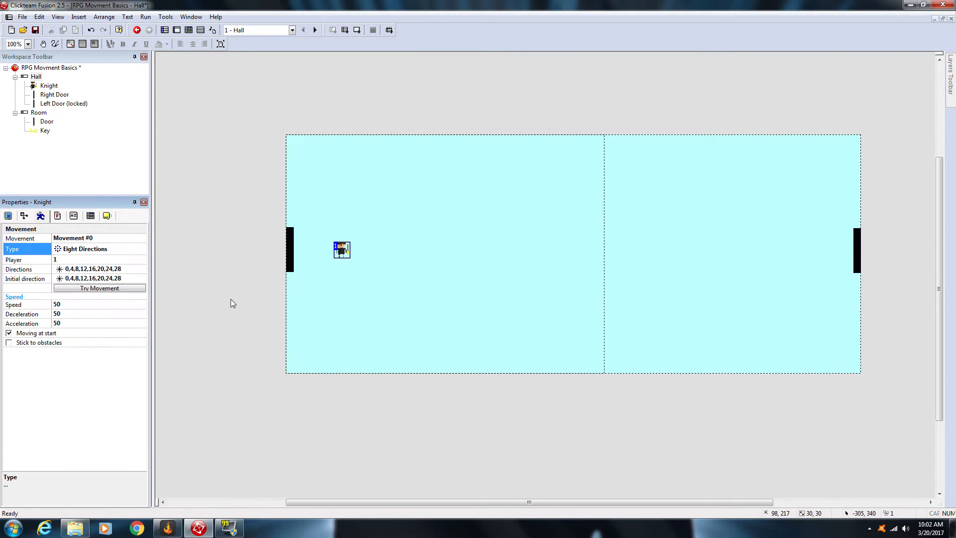
left_click(299, 264)
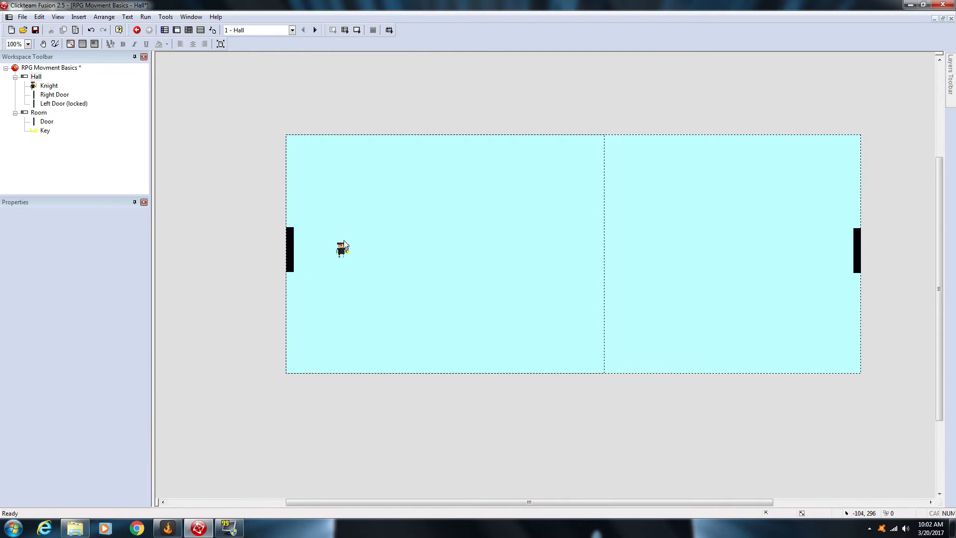
Step: Run the application to test the Knight's movement in the Hall, and close the test window
left_click(343, 31)
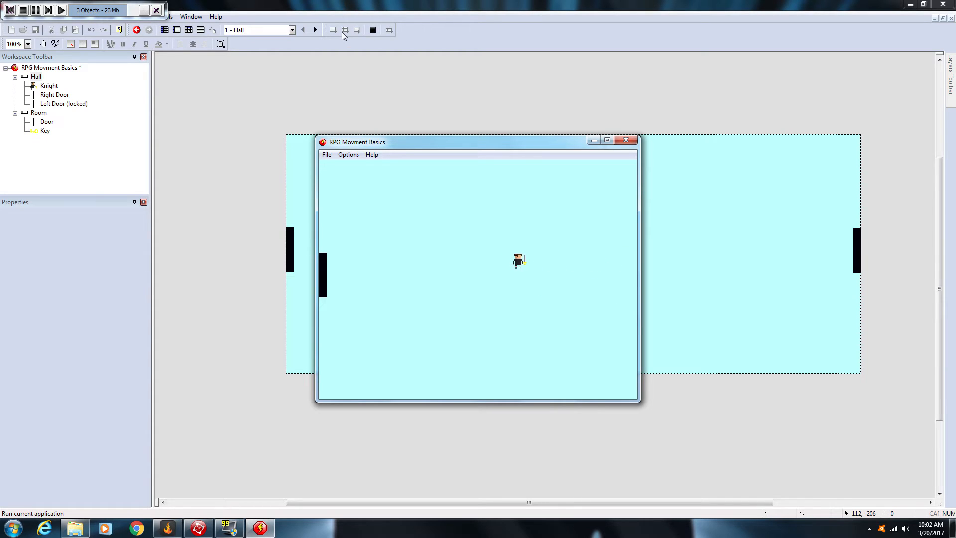
key("Left")
left_click(624, 141)
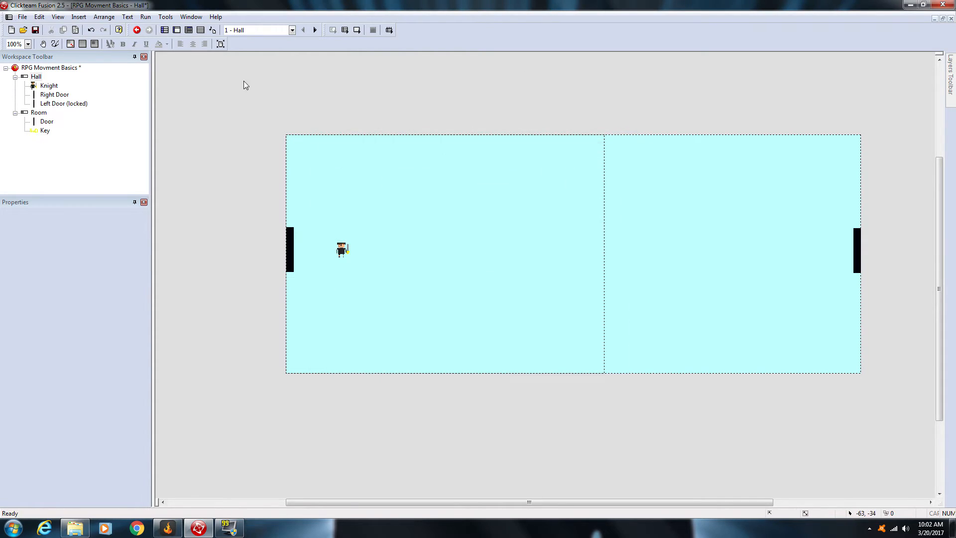
Step: Add an Always condition as the first event of the Hall frame
left_click(189, 30)
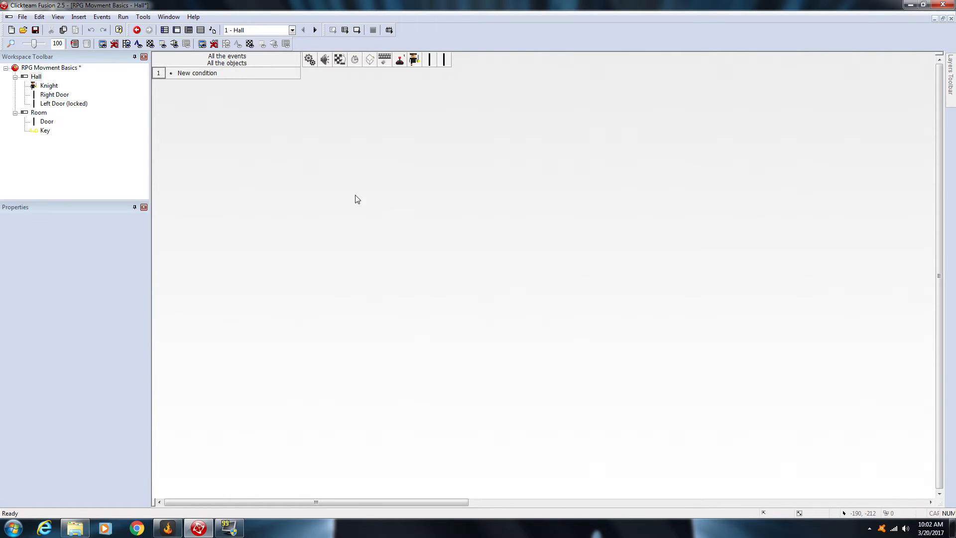
left_click(206, 74)
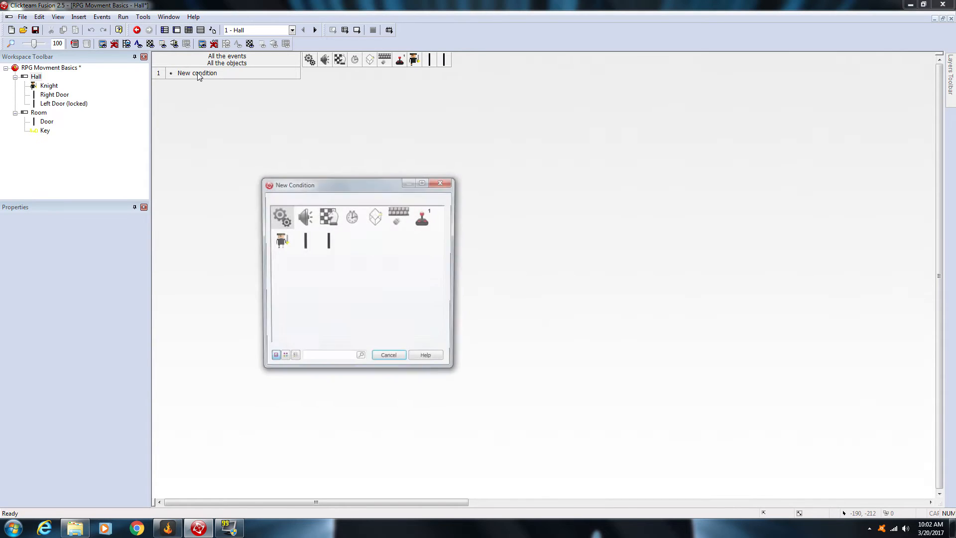
left_click(278, 217)
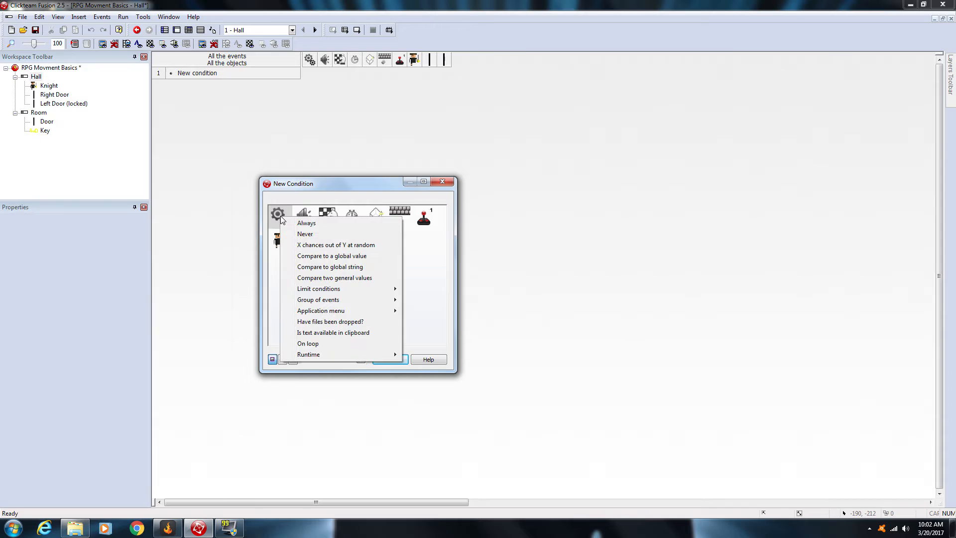
left_click(307, 223)
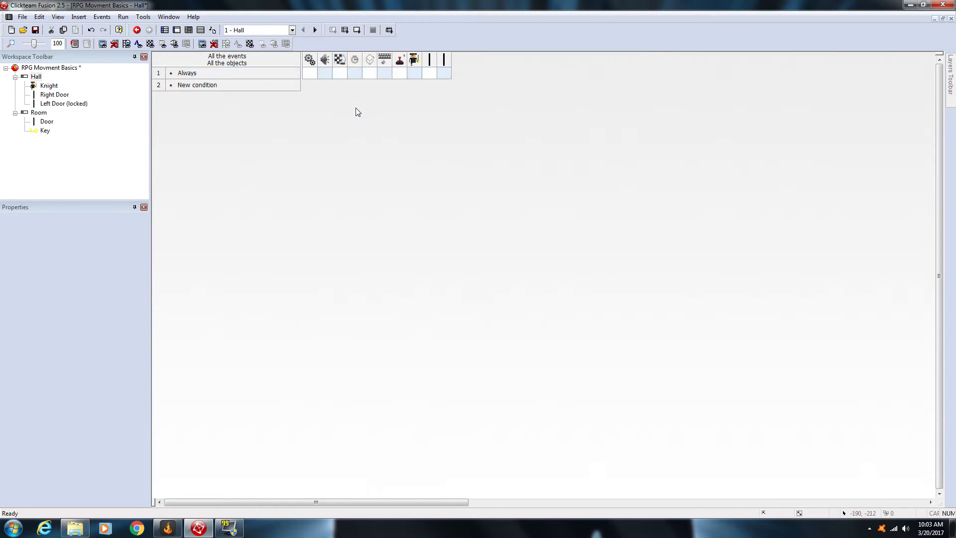
Step: Start a Center window position in frame action for the Always event and move its dialog clear of the Knight
left_click(340, 74)
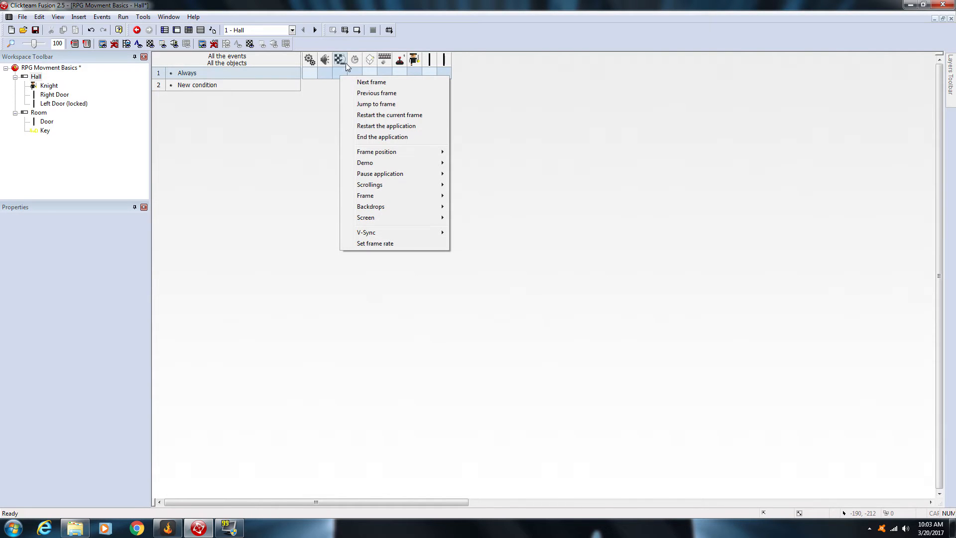
mouse_move(374, 185)
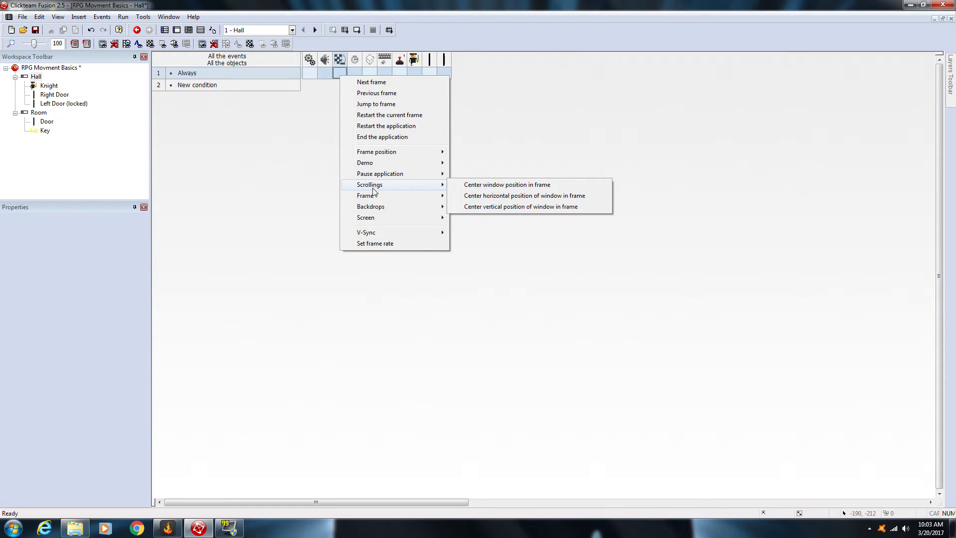
mouse_move(426, 187)
left_click(511, 186)
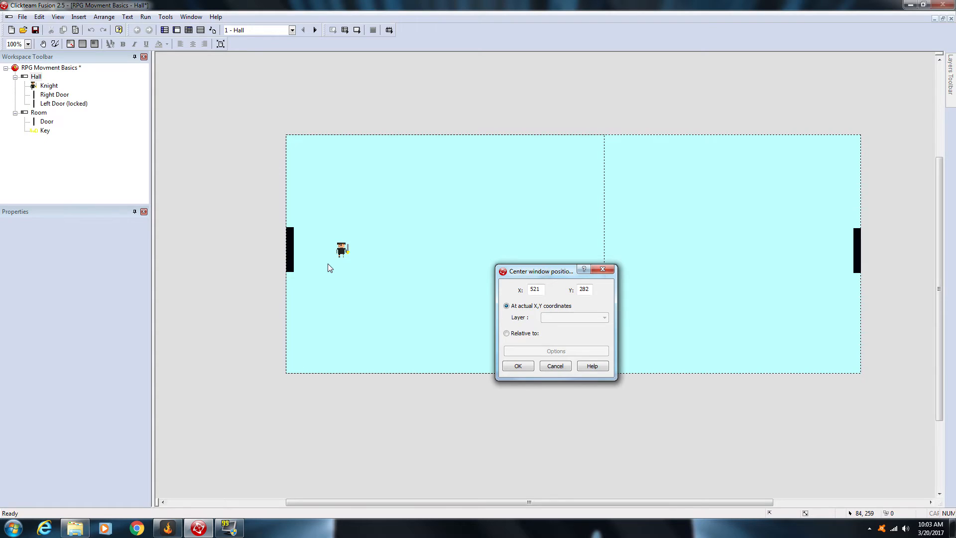
left_click_drag(547, 271, 669, 262)
Step: Try several fixed points across the Hall frame as the window's center position
left_click(501, 221)
left_click(485, 299)
left_click(525, 163)
left_click(427, 224)
left_click(537, 260)
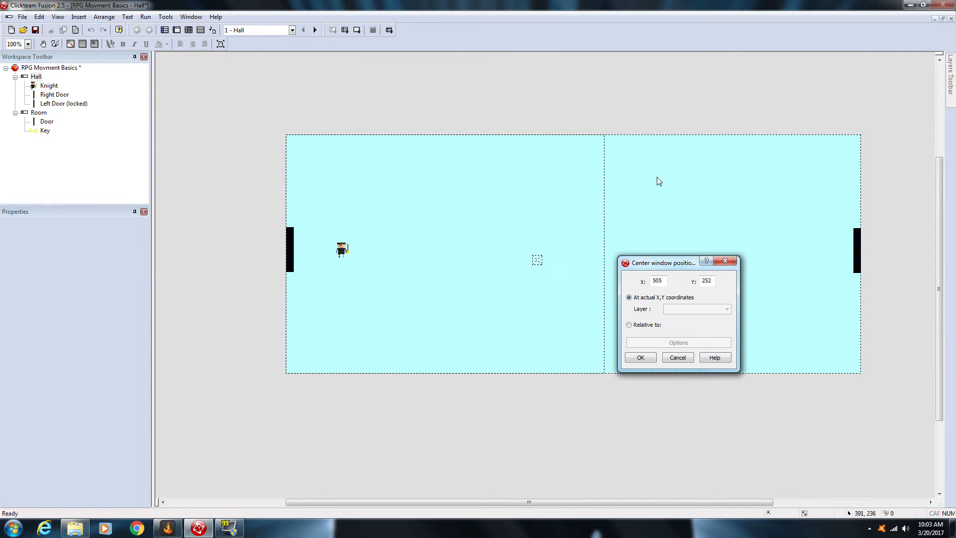
left_click(659, 174)
left_click(778, 162)
left_click(488, 330)
left_click(589, 251)
left_click(508, 315)
left_click(460, 314)
left_click(490, 193)
left_click(522, 244)
left_click(529, 264)
Step: Center the window relative to the Knight at offset 0, 0 and accept the action
left_click(342, 250)
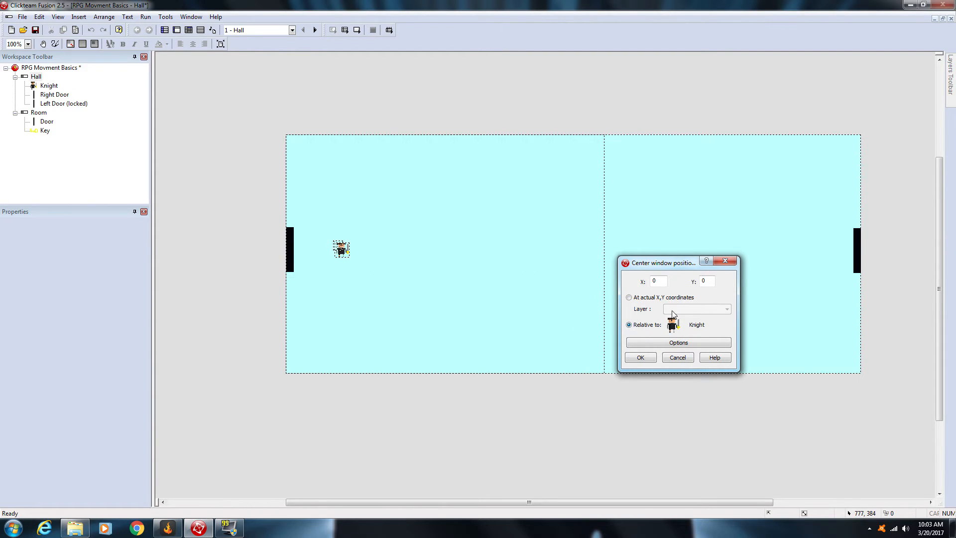
left_click(341, 249)
left_click(637, 357)
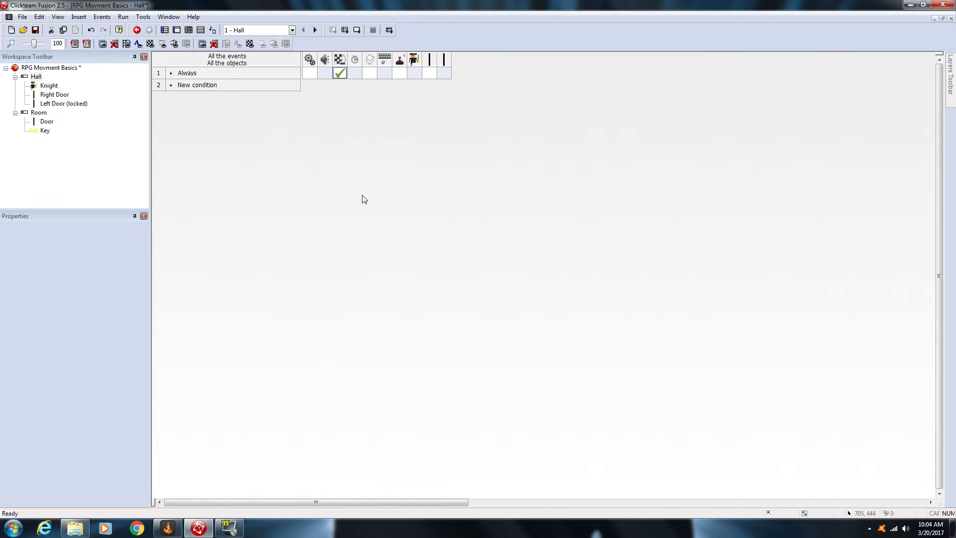
Step: Run the application, walk the Knight around the whole Hall to test the scrolling, and close the test window
left_click(345, 30)
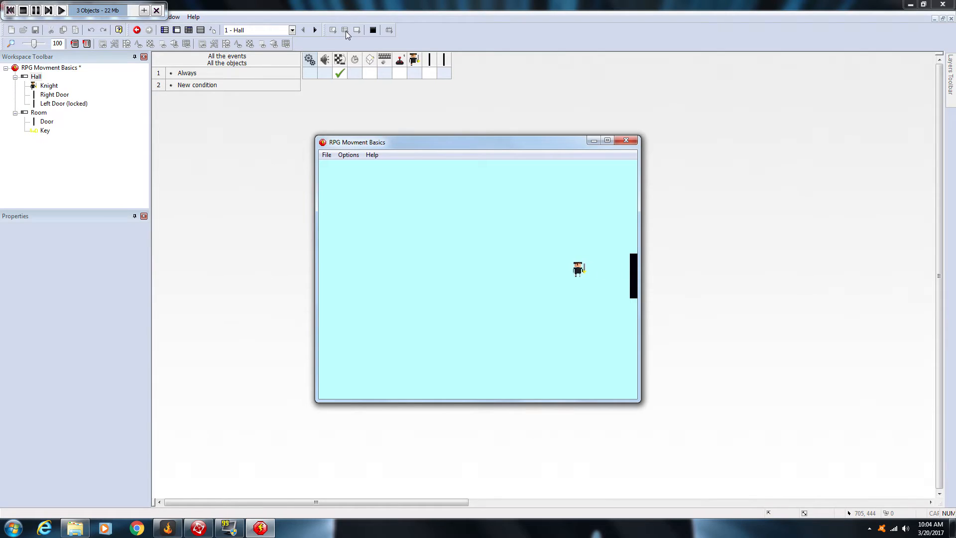
key("Left")
key("Left")
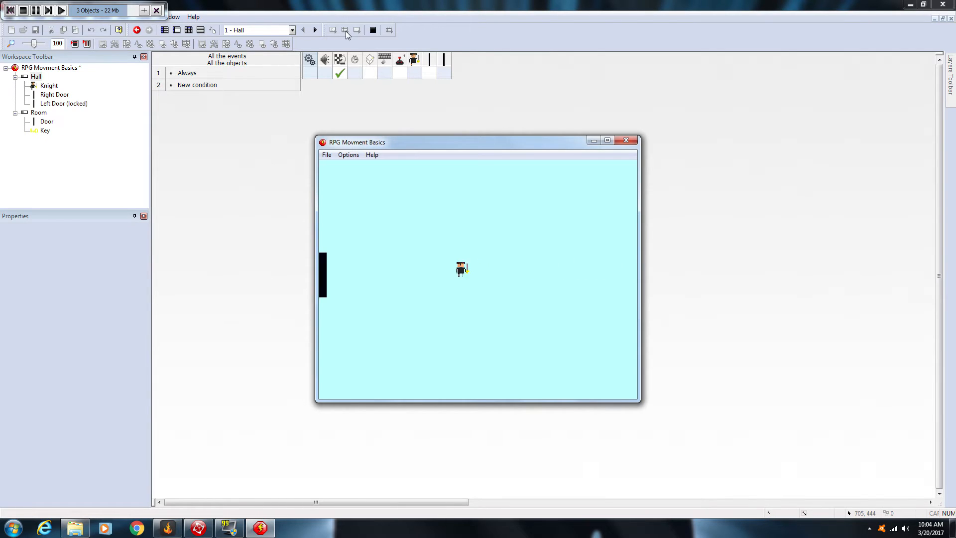
key("Up")
key("Right")
key("Down")
key("Down")
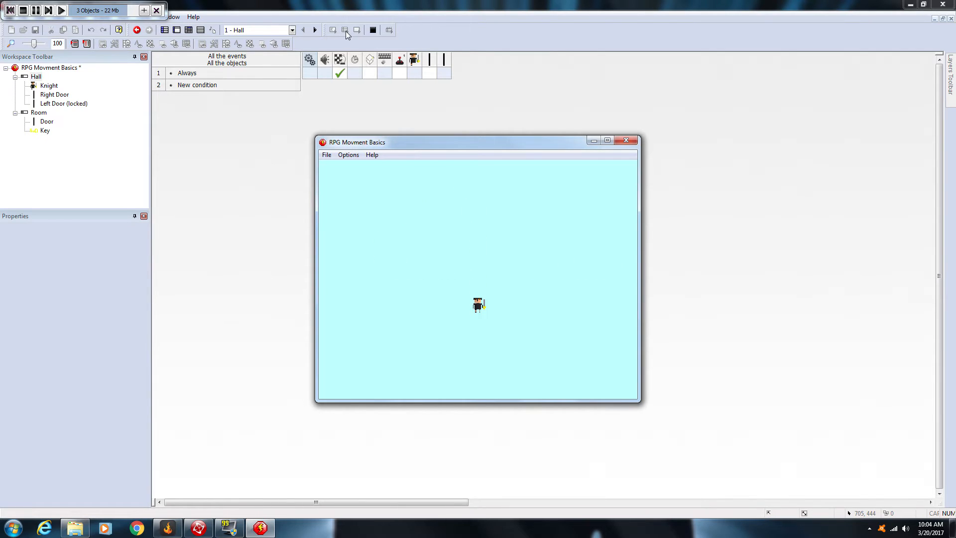
key("Right")
key("Up")
key("Left")
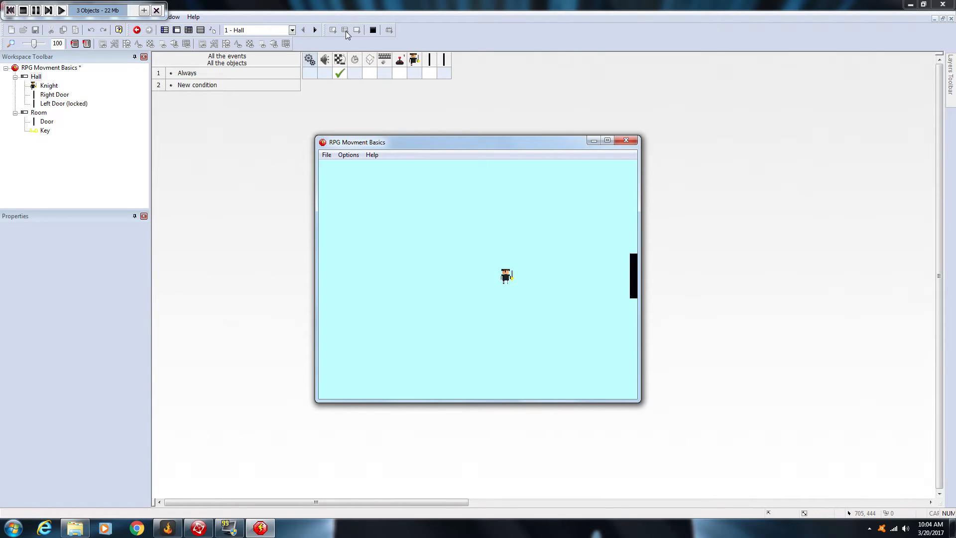
key("Up")
key("Left")
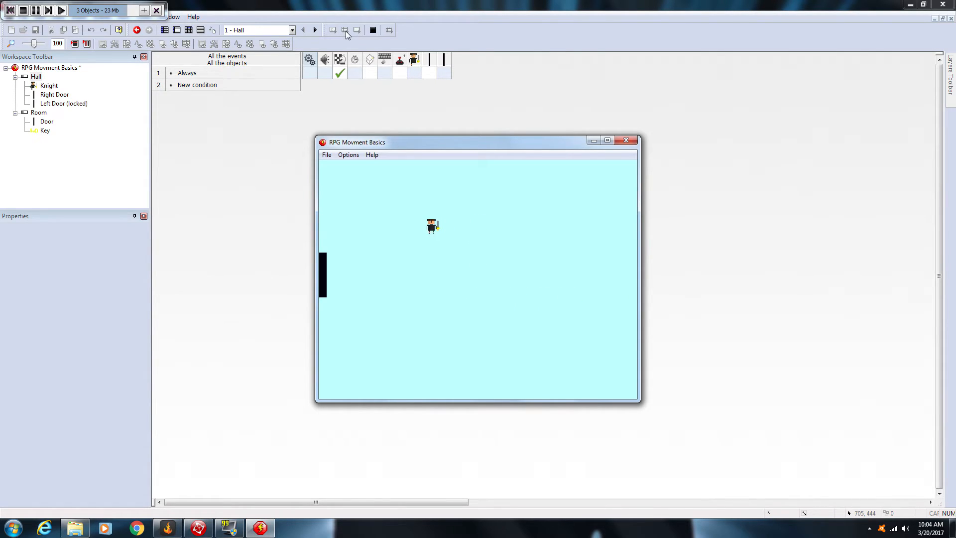
key("Down")
key("Right")
key("Left")
left_click(626, 140)
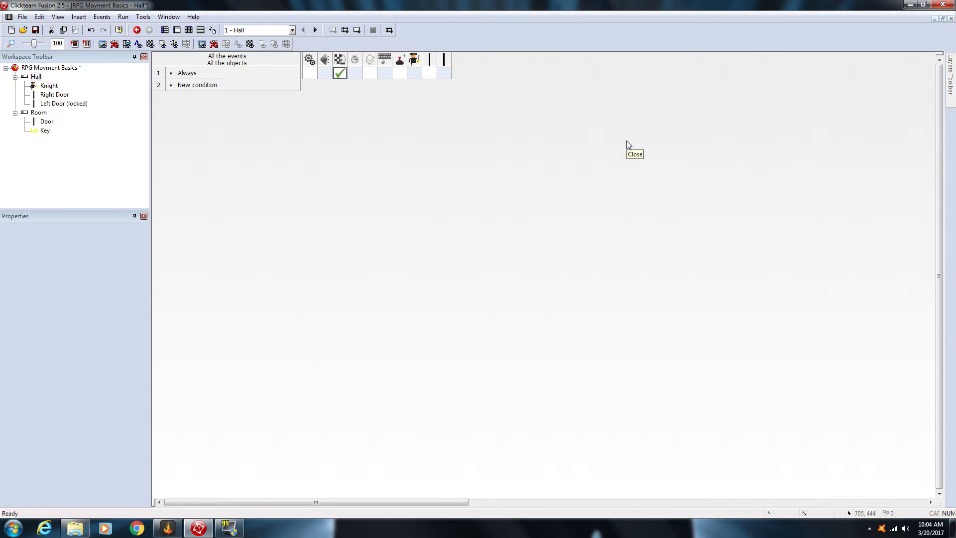
Step: Inspect the Knight and right door in the Hall and the door in the Room, and return to the Hall frame
left_click(170, 32)
double_click(198, 82)
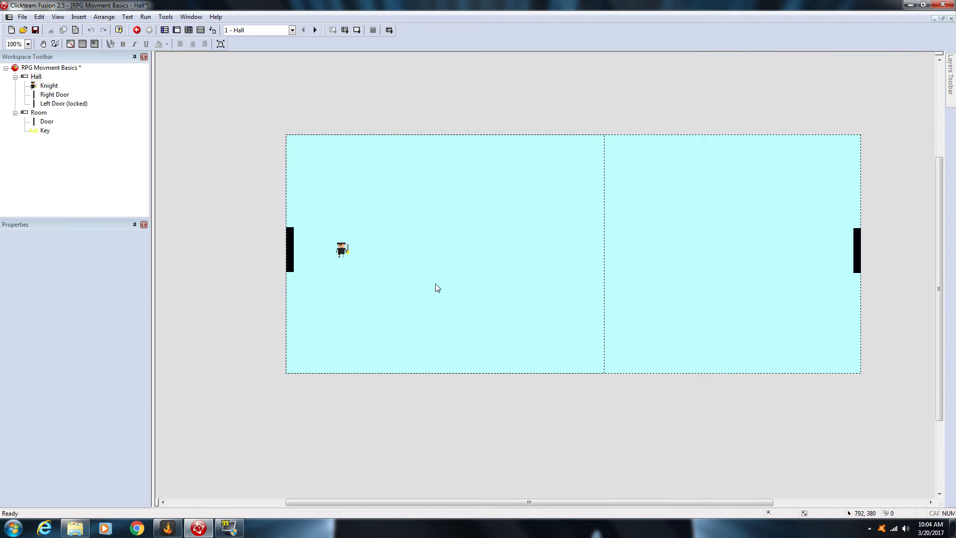
left_click(342, 249)
left_click(390, 276)
left_click(861, 254)
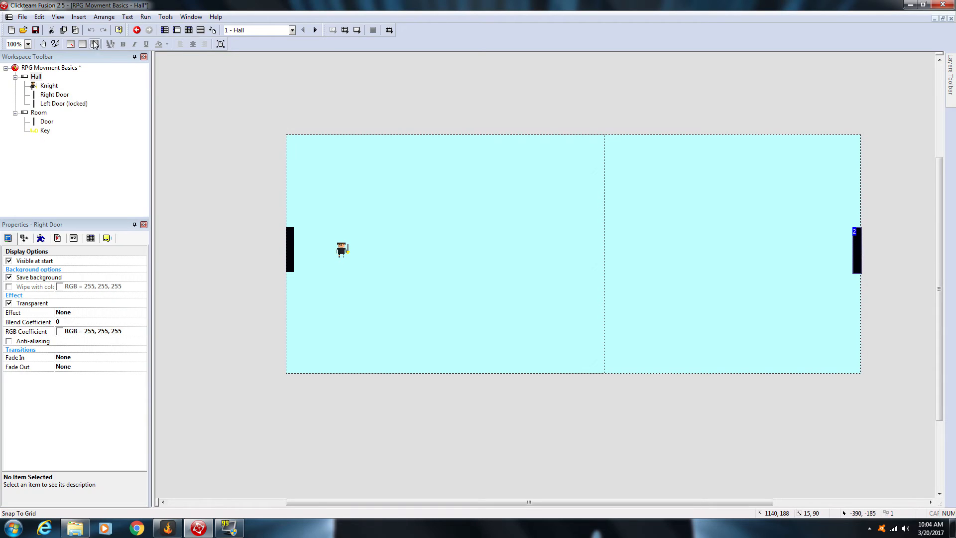
left_click(164, 30)
double_click(189, 109)
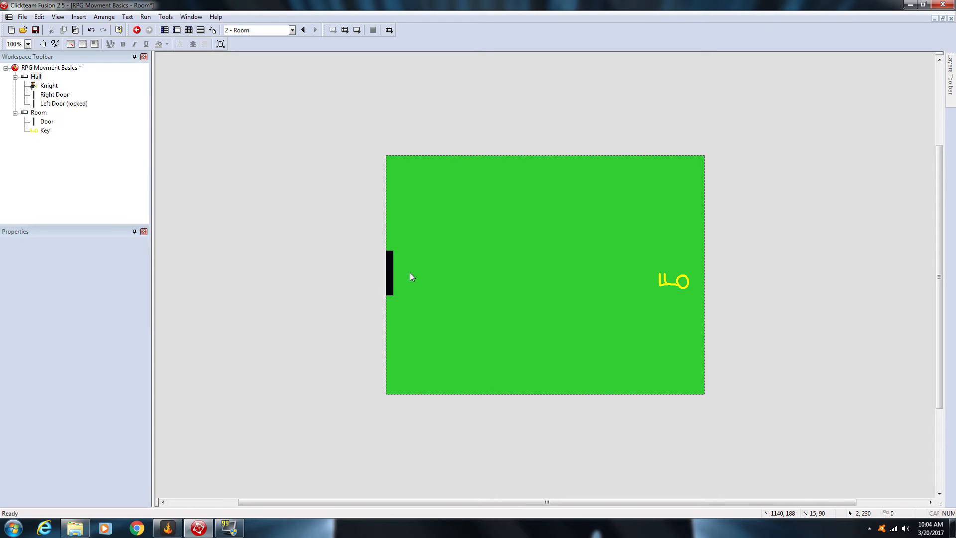
left_click(164, 30)
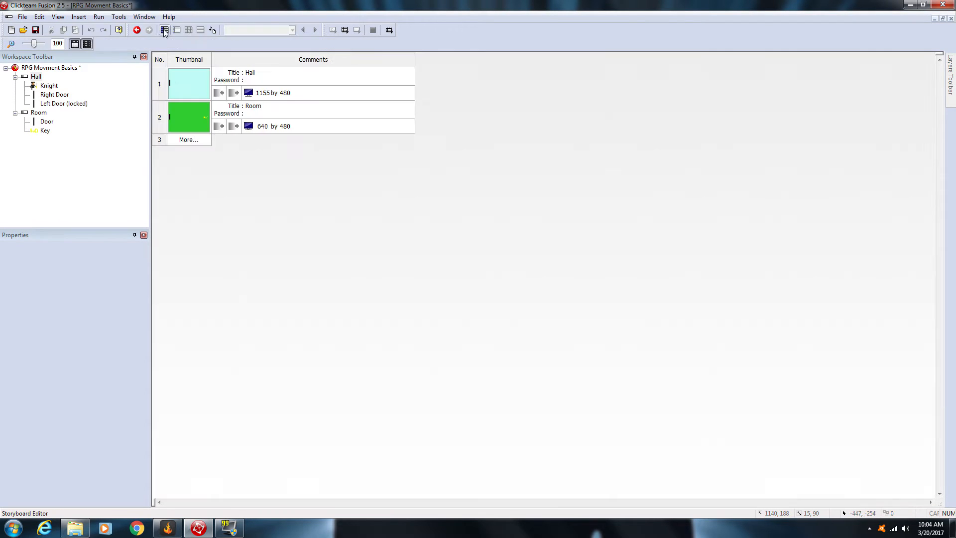
left_click(196, 85)
double_click(195, 85)
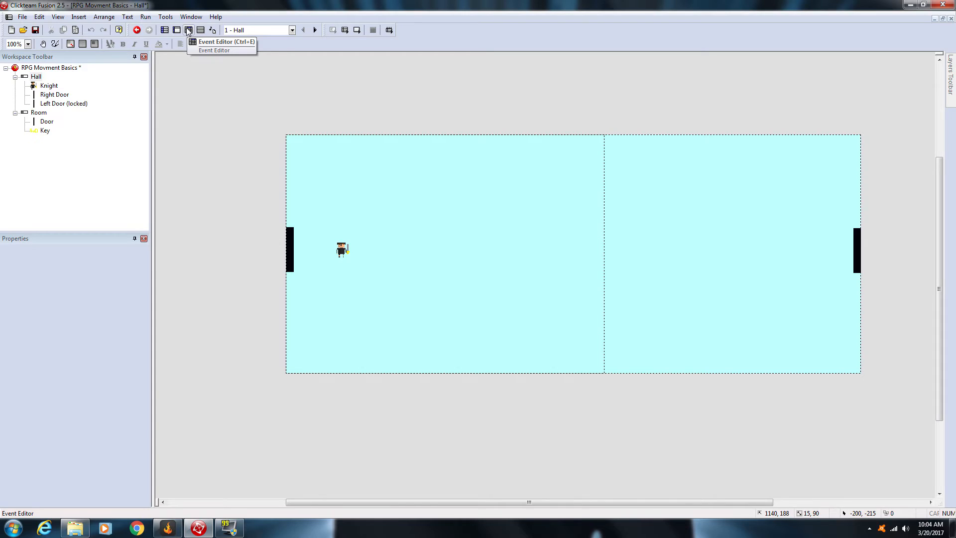
Step: Add a Hall event condition that tests a collision between the Knight and the Right Door
left_click(188, 30)
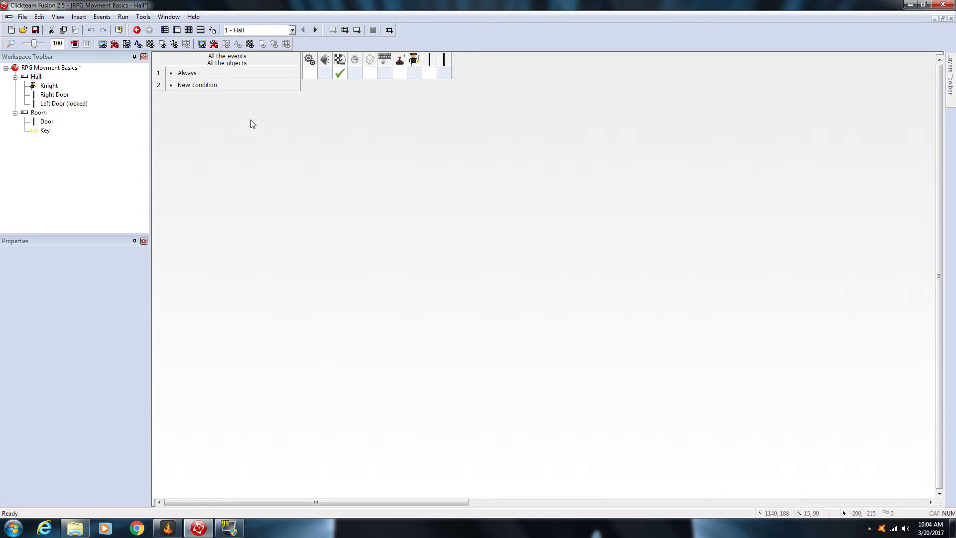
double_click(204, 89)
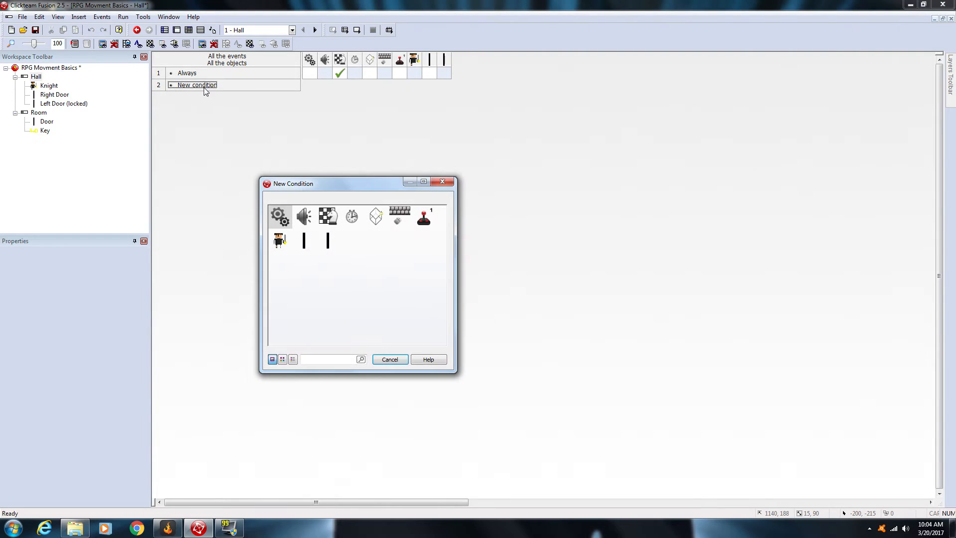
left_click(278, 240)
mouse_move(335, 249)
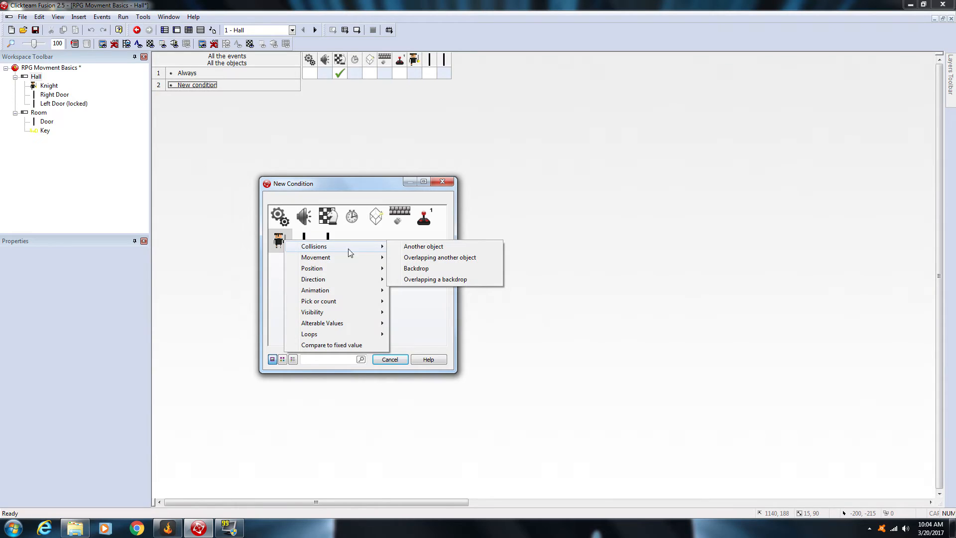
left_click(422, 246)
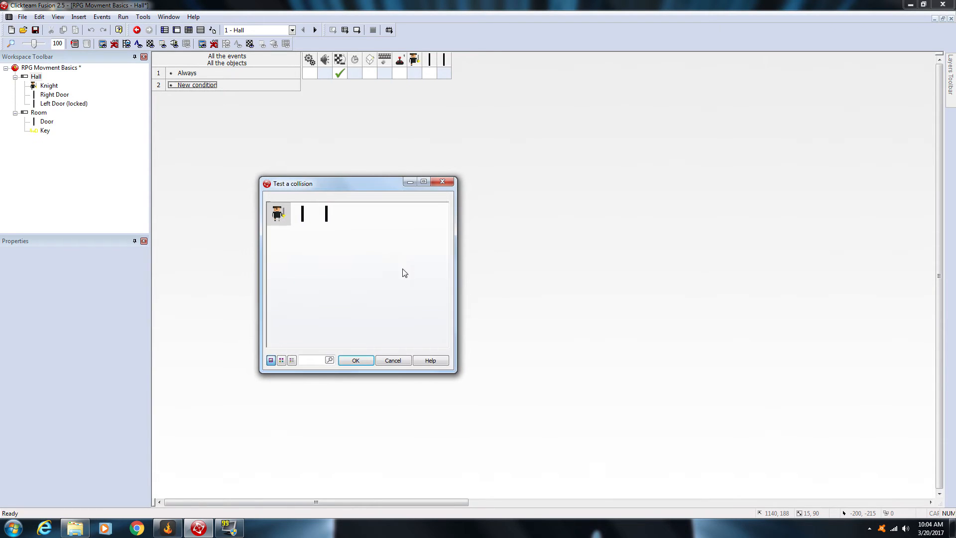
left_click(305, 218)
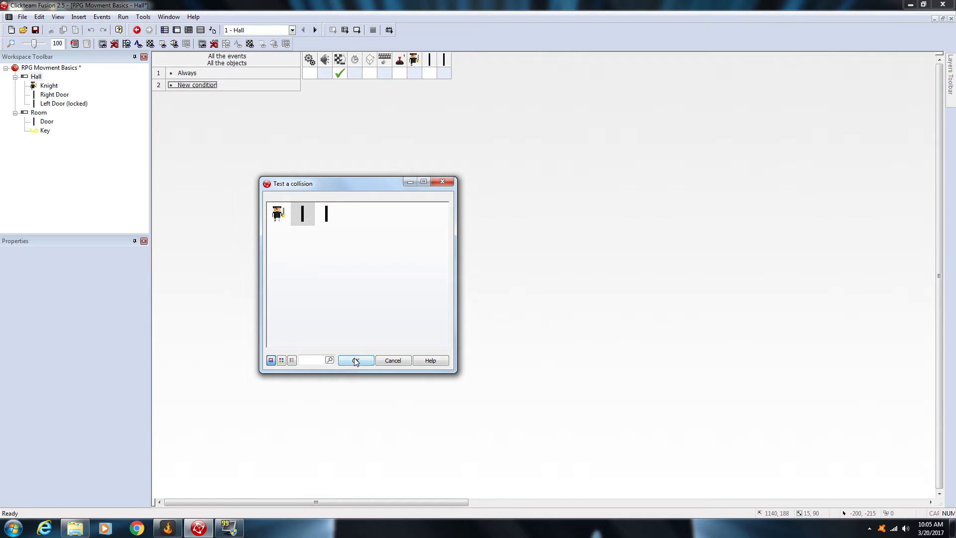
left_click(355, 360)
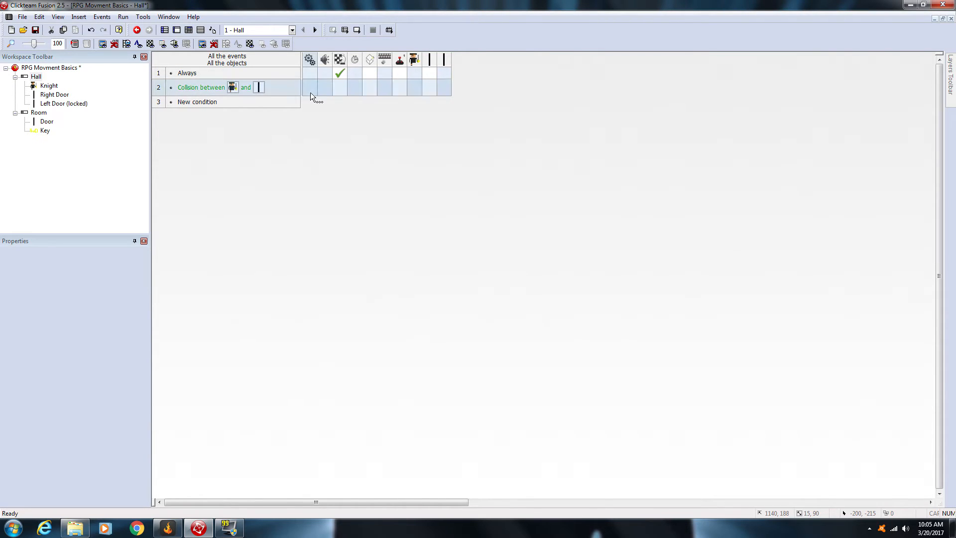
Step: Make the Knight and Right Door collision event in the Hall jump to frame 2, Room
left_click(343, 88)
left_click(361, 113)
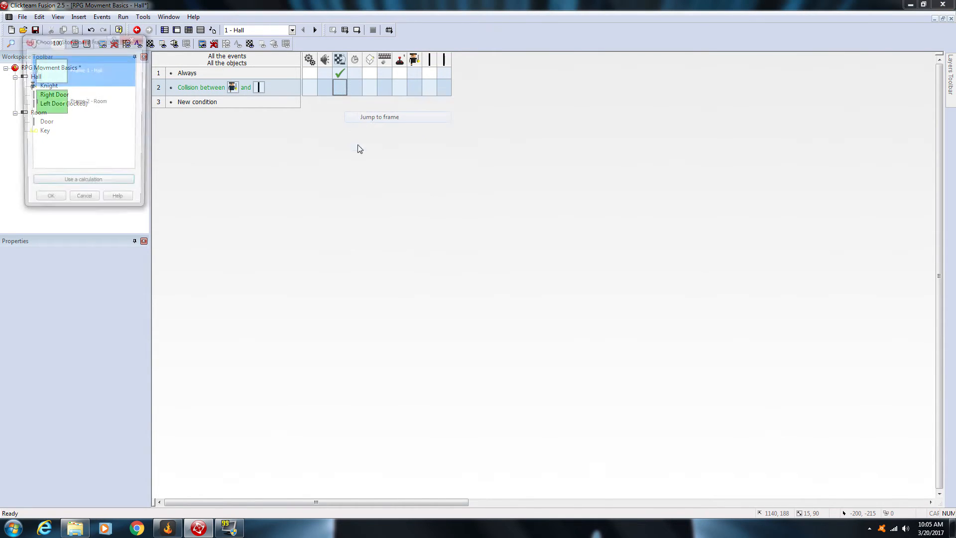
left_click(50, 102)
left_click(48, 202)
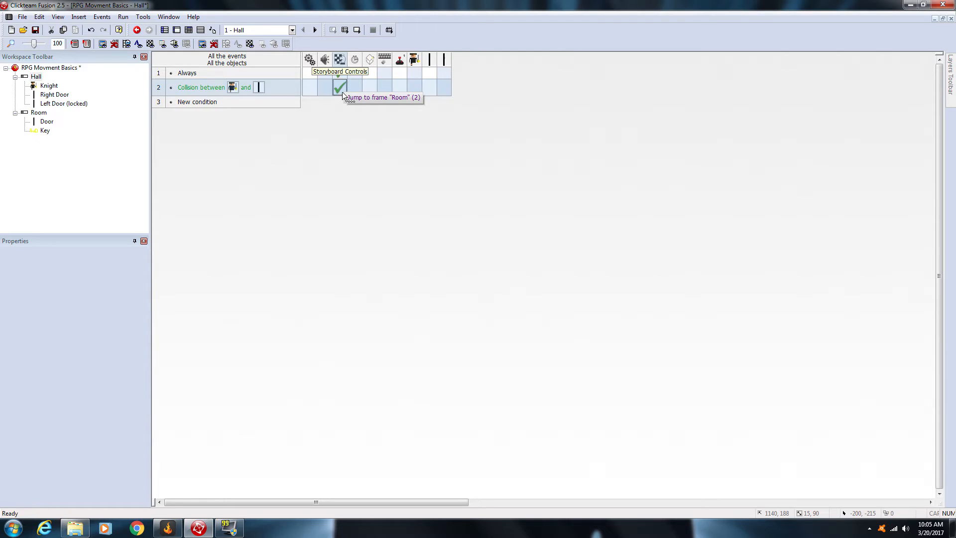
Step: Run the application, walk the Knight through the Hall's right door to test the frame jump, and close the test window
left_click(344, 29)
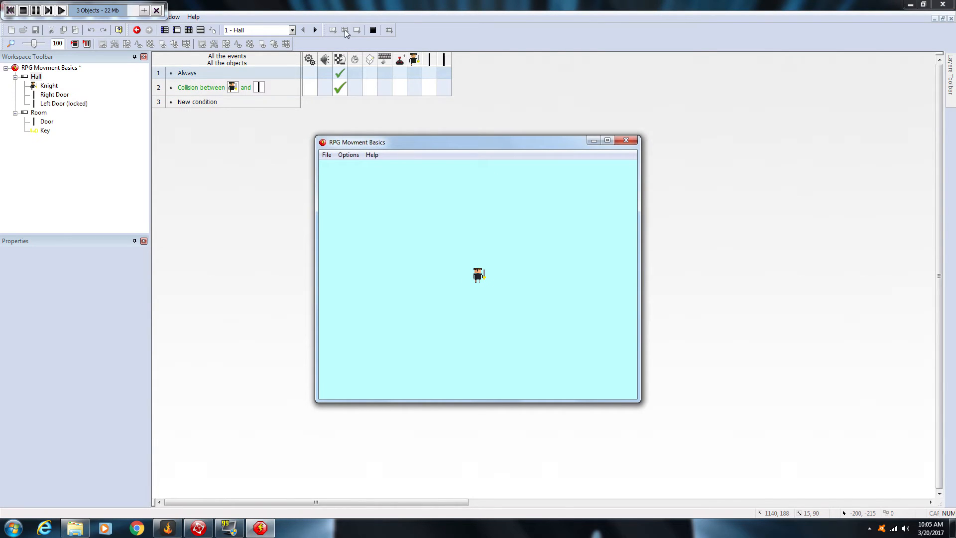
key("Right")
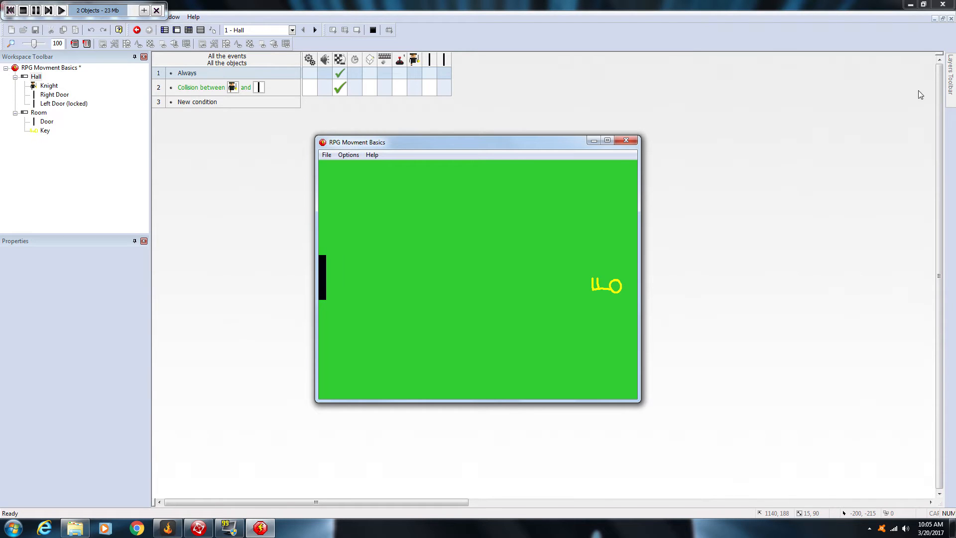
left_click(625, 140)
Step: Examine the Room frame in the storyboard and open it for editing
left_click(165, 30)
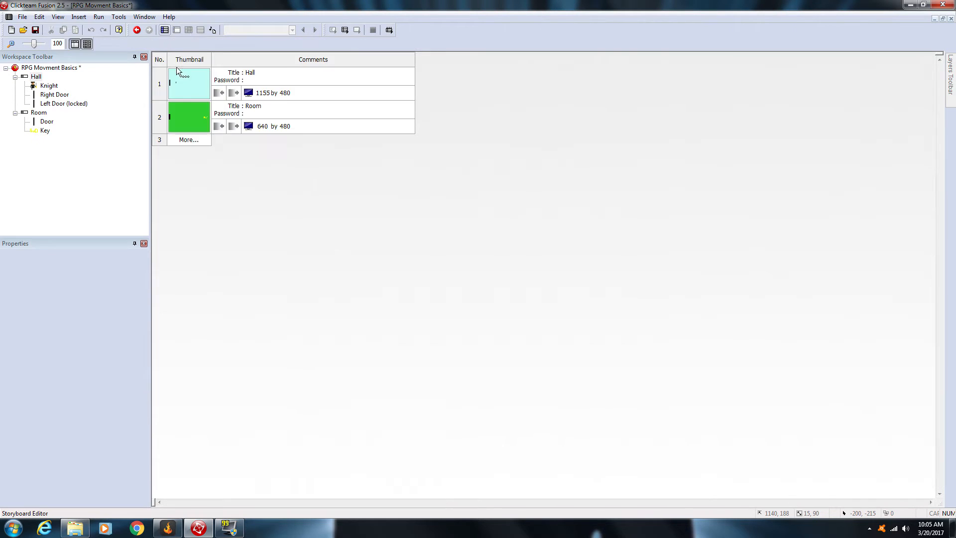
left_click(192, 109)
left_click(193, 98)
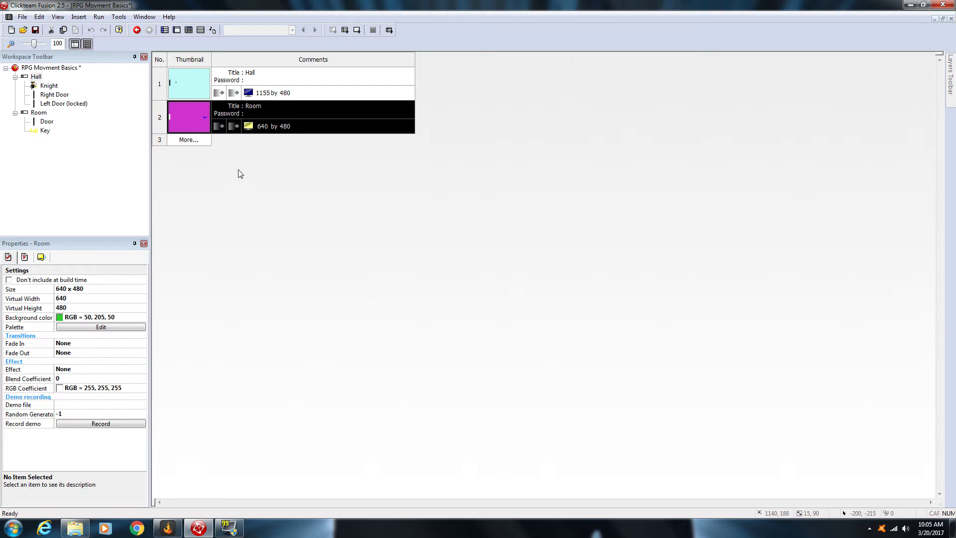
left_click(250, 198)
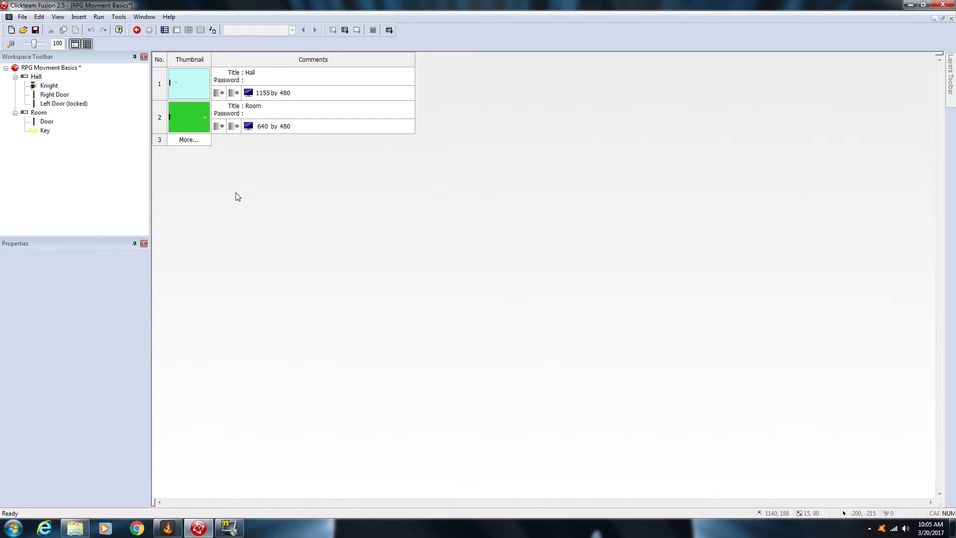
left_click(184, 99)
double_click(195, 120)
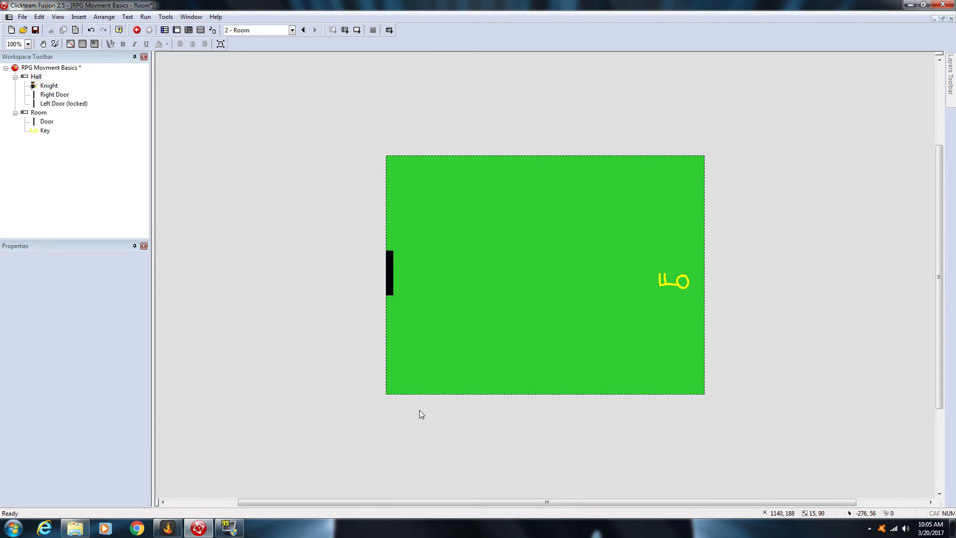
Step: Open the Hall frame and copy the Knight object
left_click(164, 31)
double_click(187, 79)
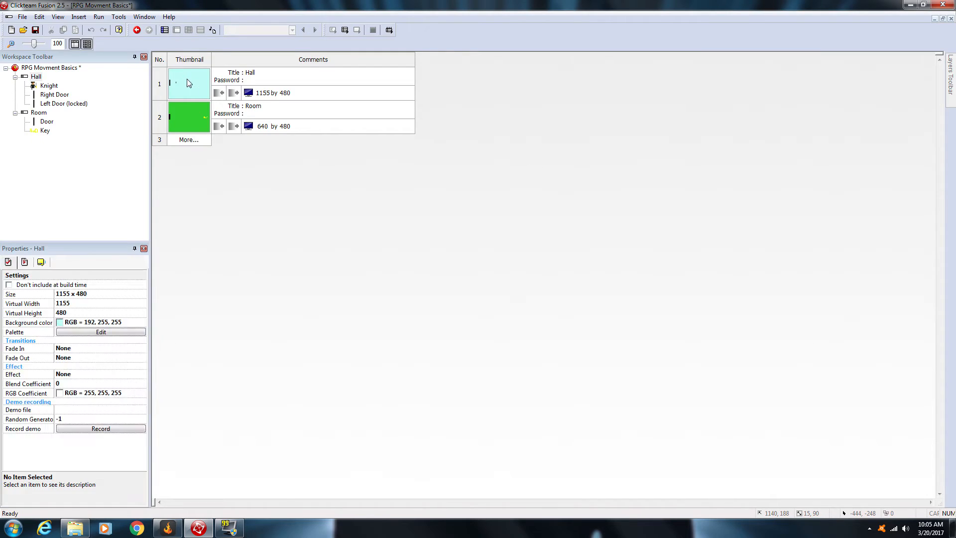
right_click(341, 250)
left_click(341, 249)
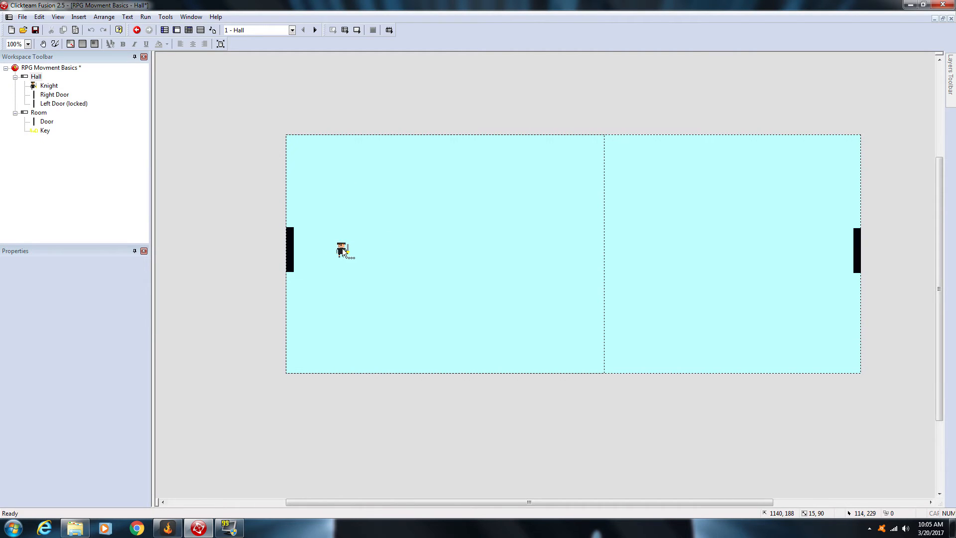
right_click(341, 249)
left_click(375, 423)
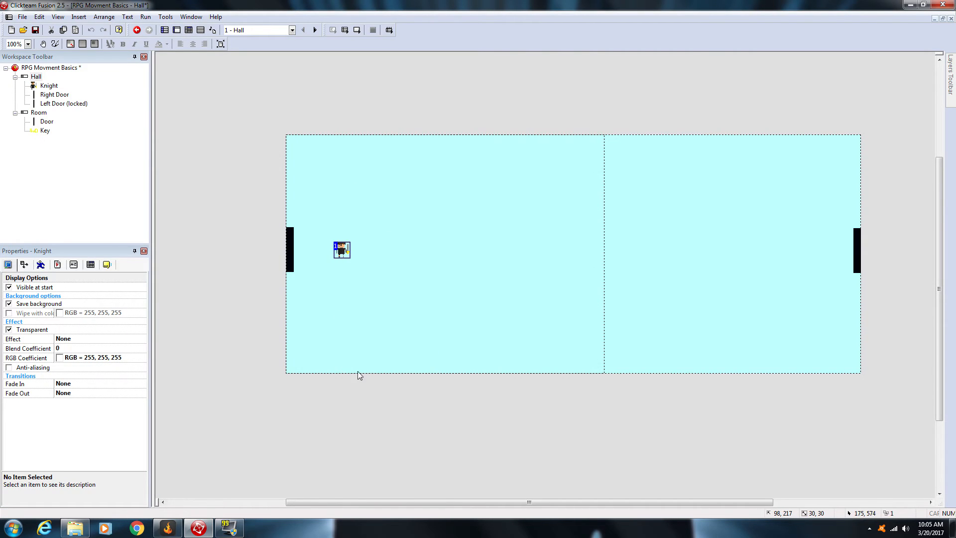
Step: Paste the Knight into the Room frame and position it just inside the door, level with the door's middle
left_click(164, 30)
left_click(191, 115)
double_click(189, 115)
right_click(424, 265)
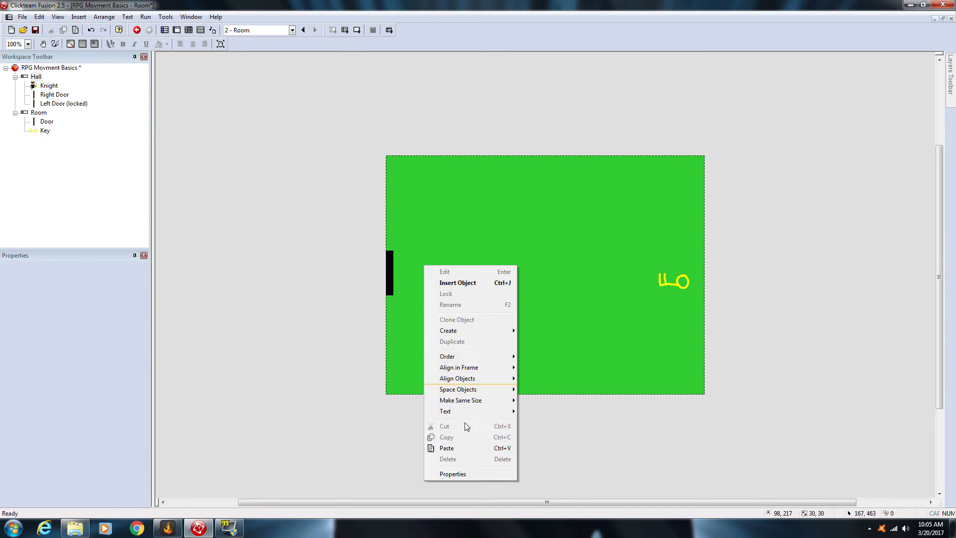
left_click(463, 445)
left_click(401, 261)
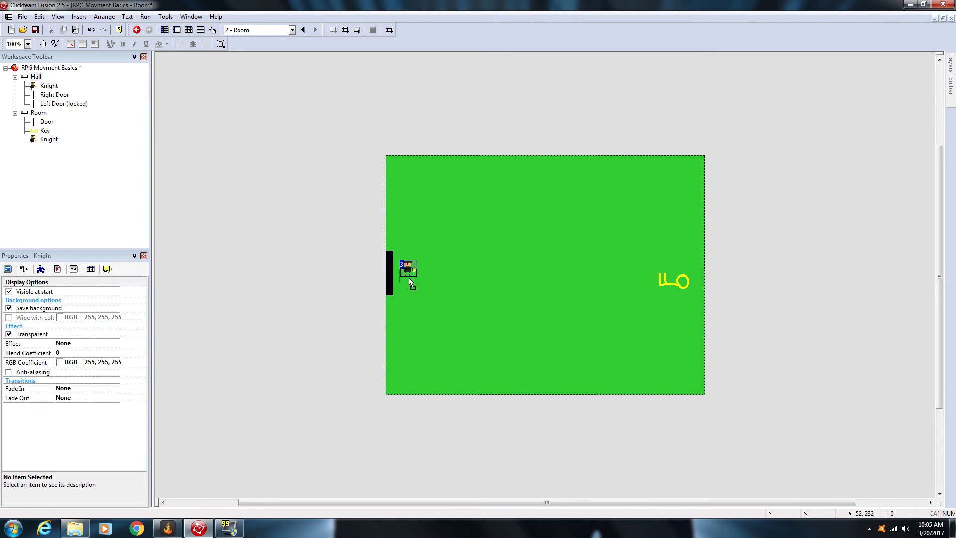
left_click_drag(409, 276, 411, 276)
left_click(330, 199)
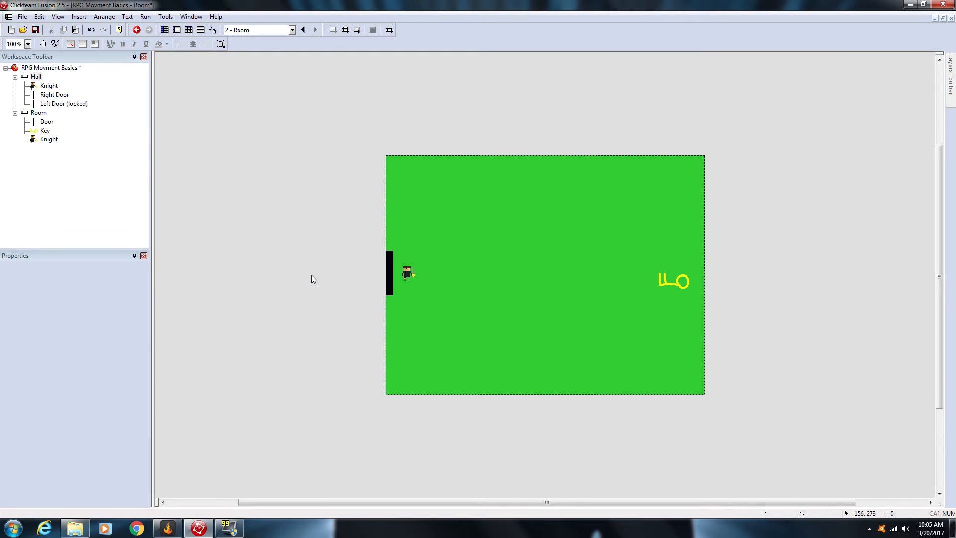
left_click(408, 276)
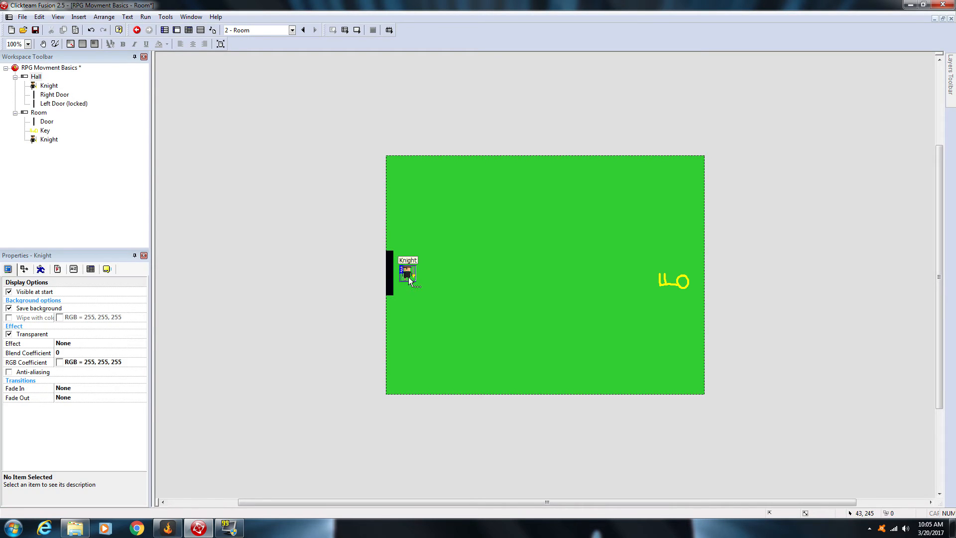
left_click(415, 279)
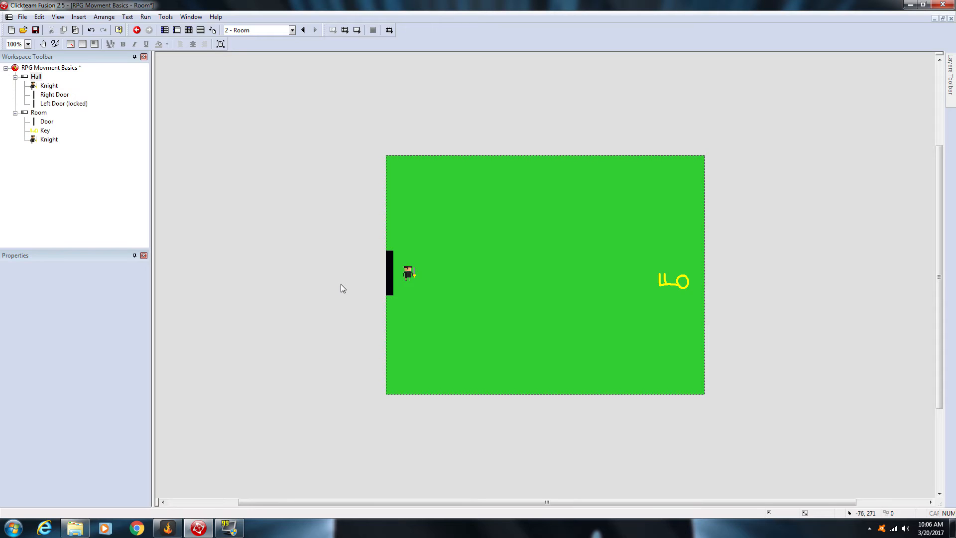
Step: Compare the Hall and Room frames in the storyboard and reopen the Room frame
left_click(164, 30)
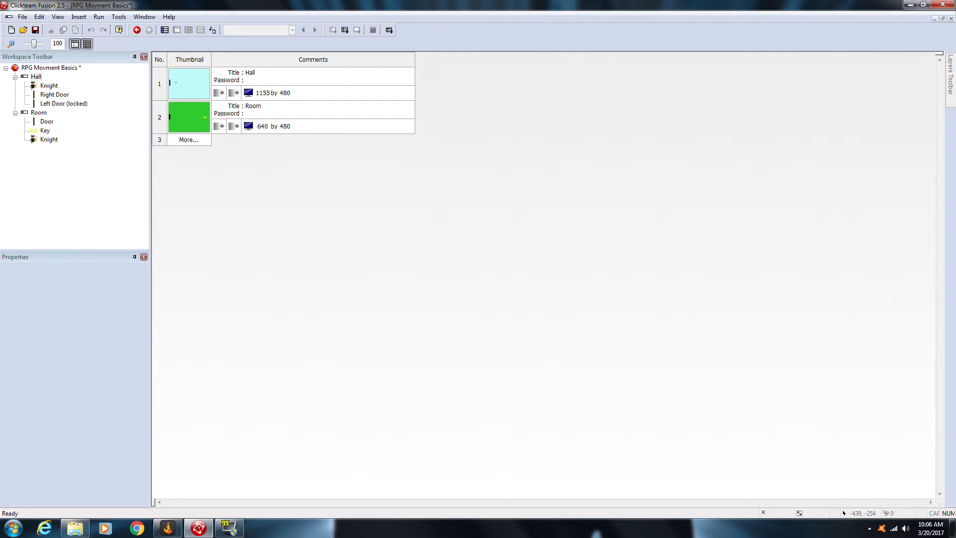
left_click(199, 118)
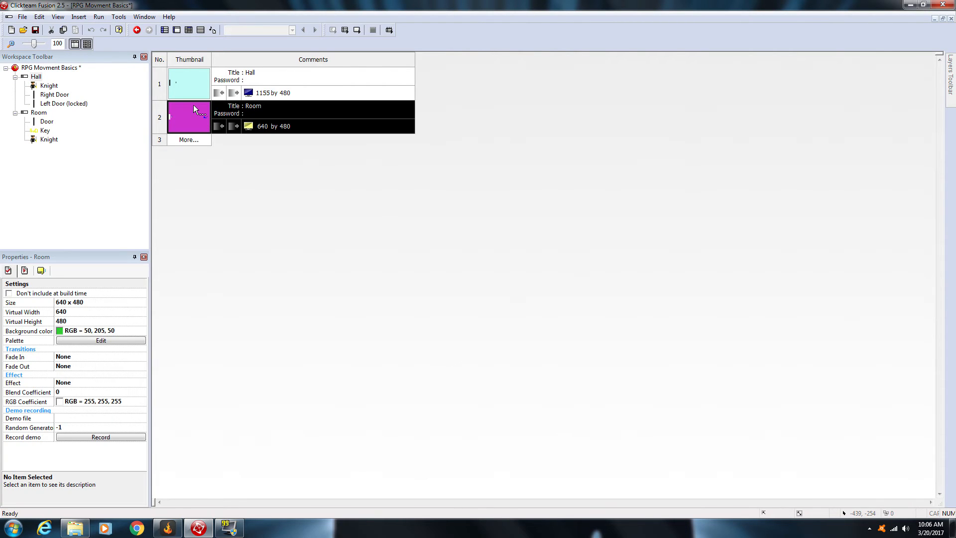
left_click(192, 85)
left_click(197, 111)
left_click(199, 80)
left_click(201, 113)
double_click(193, 106)
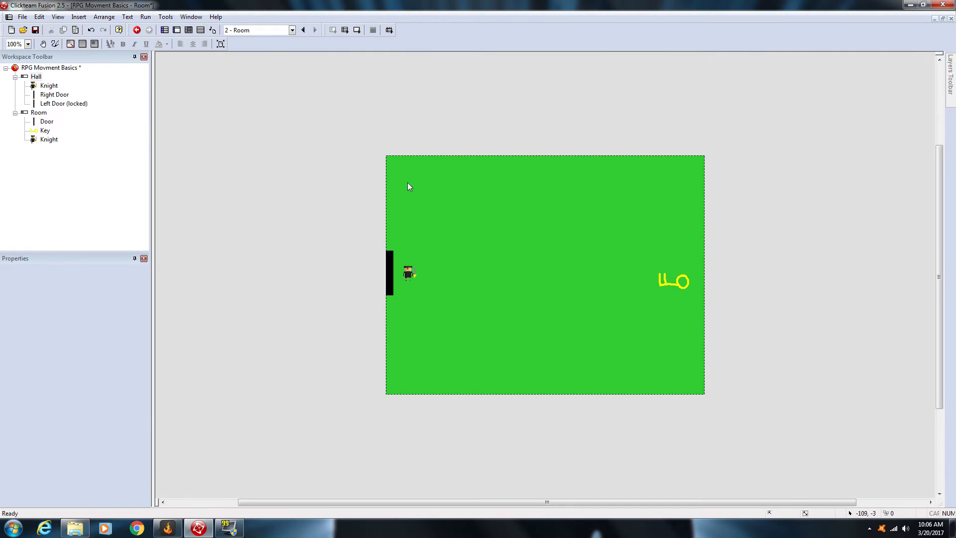
Step: Add a Room event condition that tests a collision between the Knight and the Door
left_click(188, 30)
double_click(205, 75)
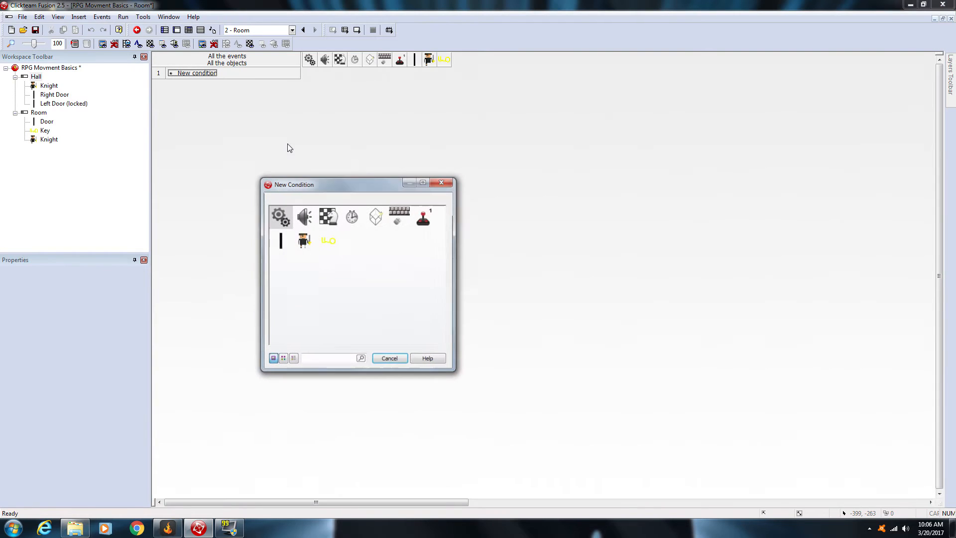
left_click(307, 240)
mouse_move(331, 244)
left_click(445, 241)
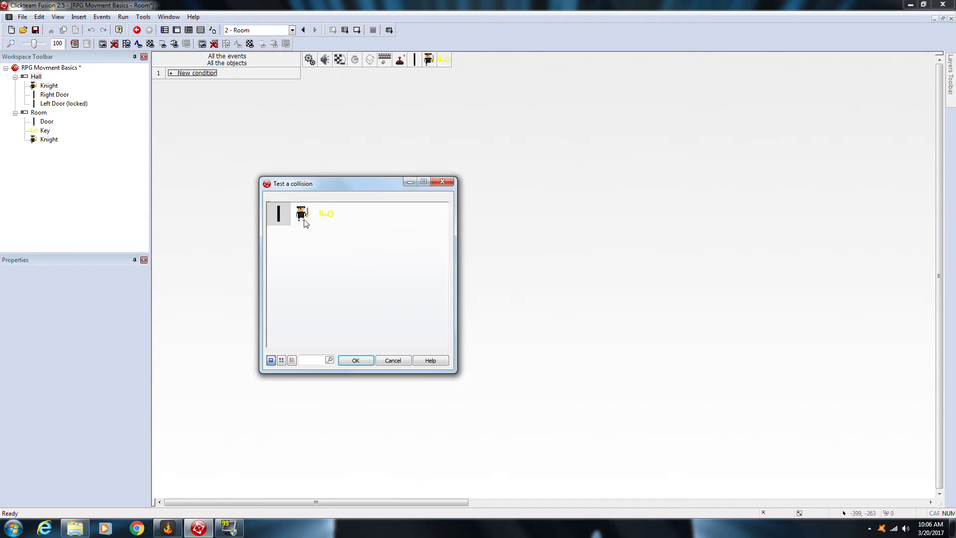
left_click(356, 360)
Step: Make the Knight and Door collision event in the Room jump to frame 1, Hall
left_click(340, 75)
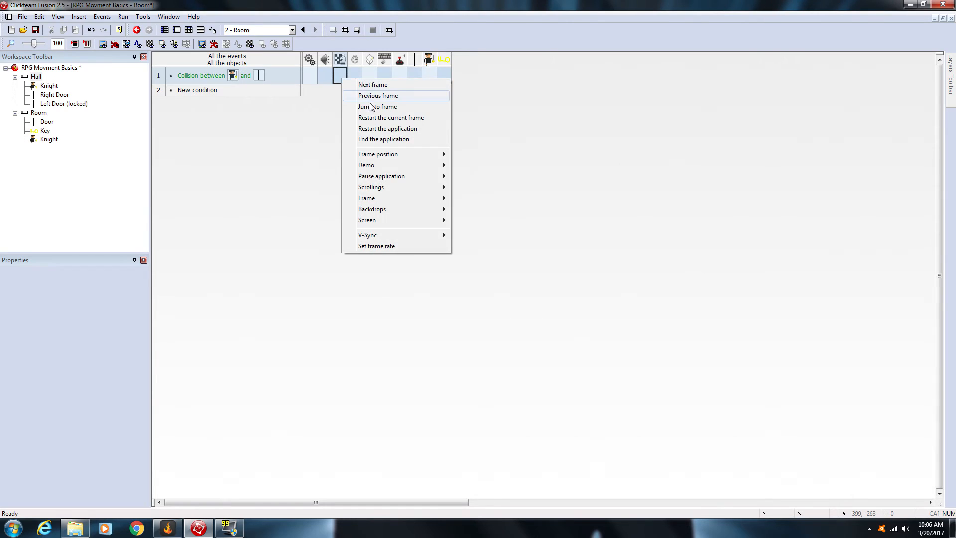
left_click(369, 104)
left_click(60, 101)
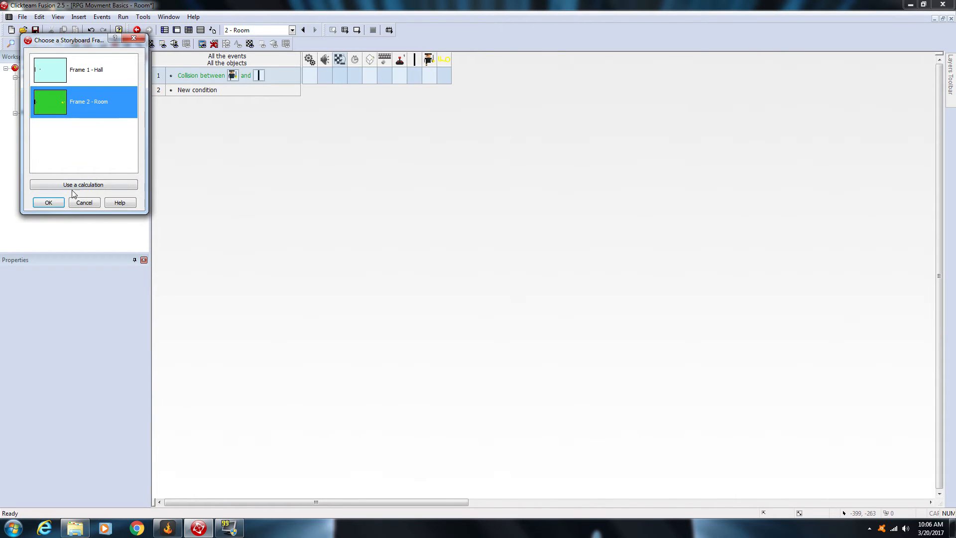
left_click(66, 61)
left_click(50, 202)
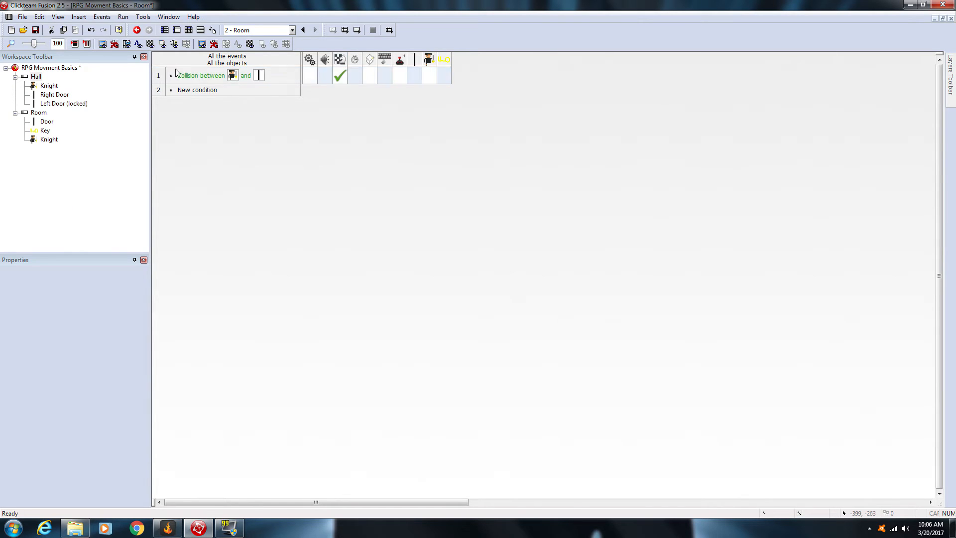
Step: Run the application and walk the Knight across the Hall and through the right door into the Room
left_click(345, 31)
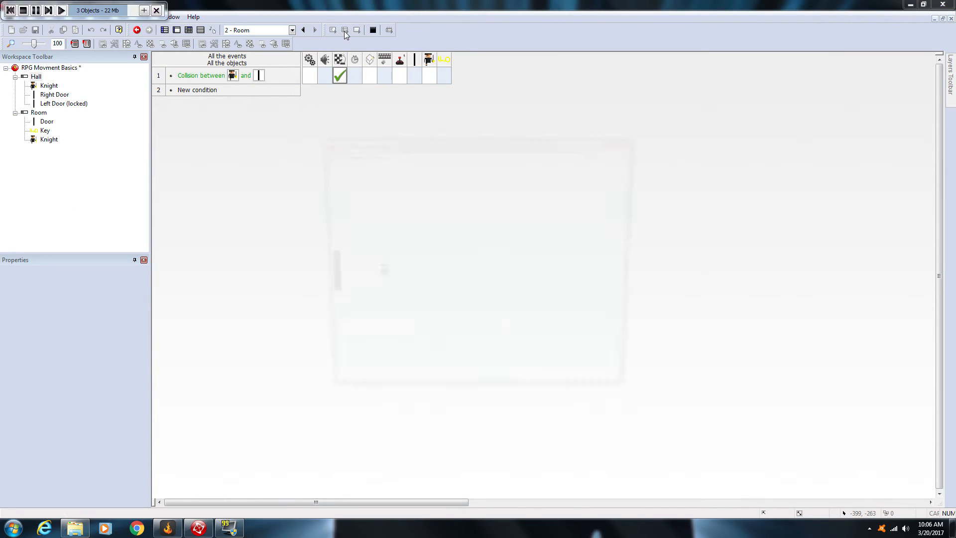
key("Right")
key("Up")
key("Left")
key("Down")
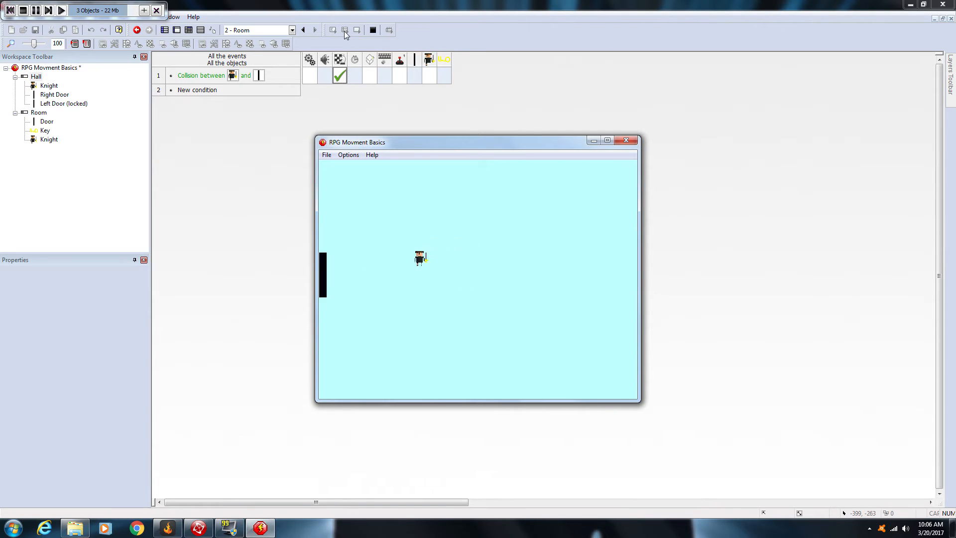
key("Up")
key("Right")
key("Down")
key("Left")
key("Down")
key("Right")
key("Right")
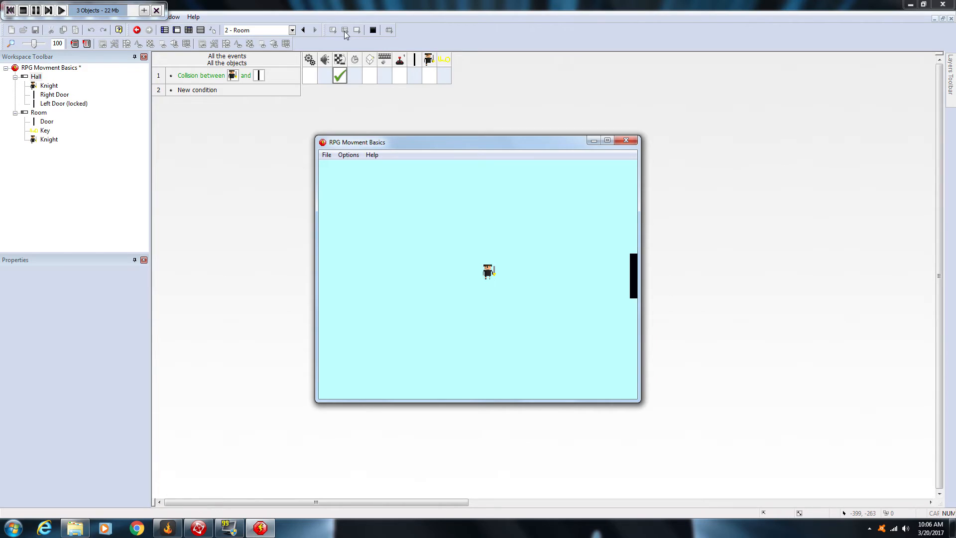
key("Right")
key("Right")
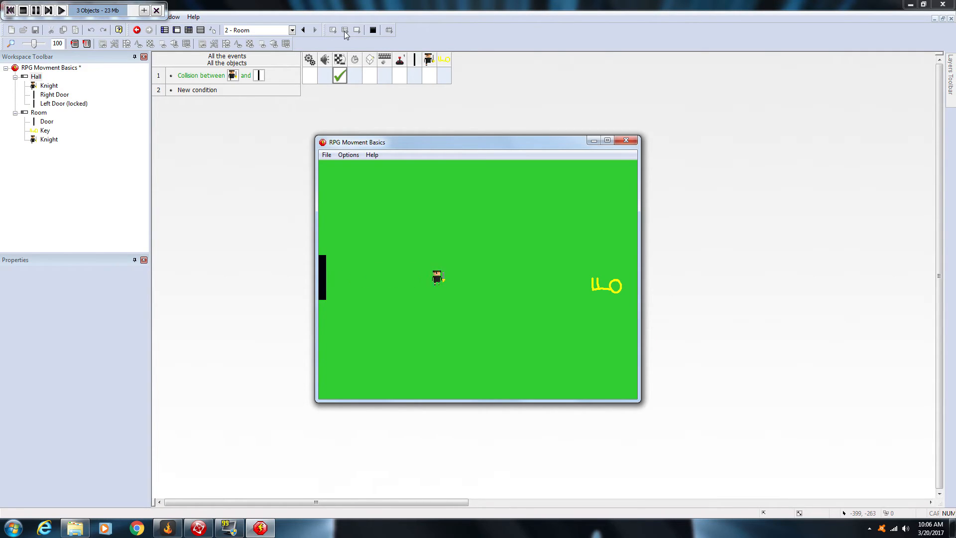
Step: Walk the Knight back through the Room's door, cross the Hall to retest both doors, and close the test window
key("Down")
key("Up")
key("Left")
key("Left")
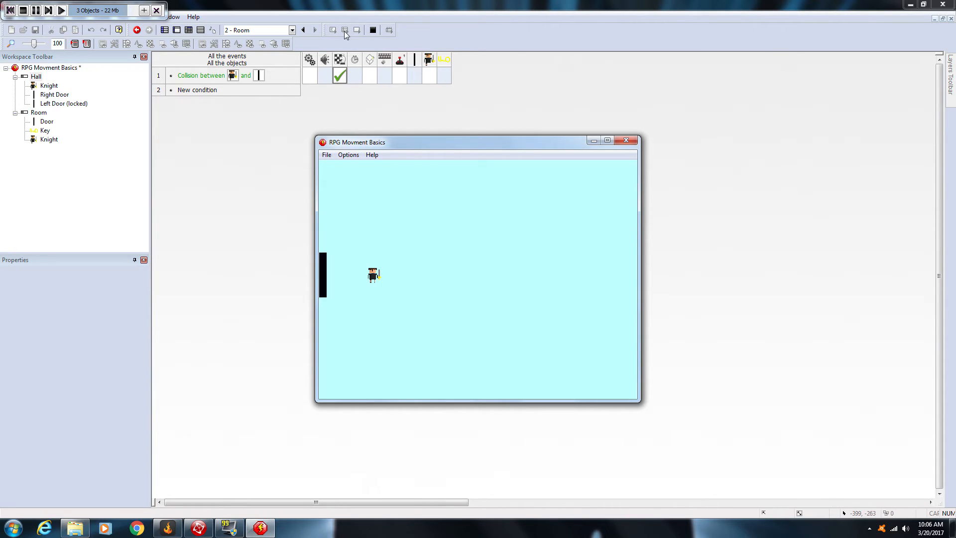
key("Left")
key("Right")
key("Down")
key("Right")
key("Up")
key("Down")
key("Right")
key("Up")
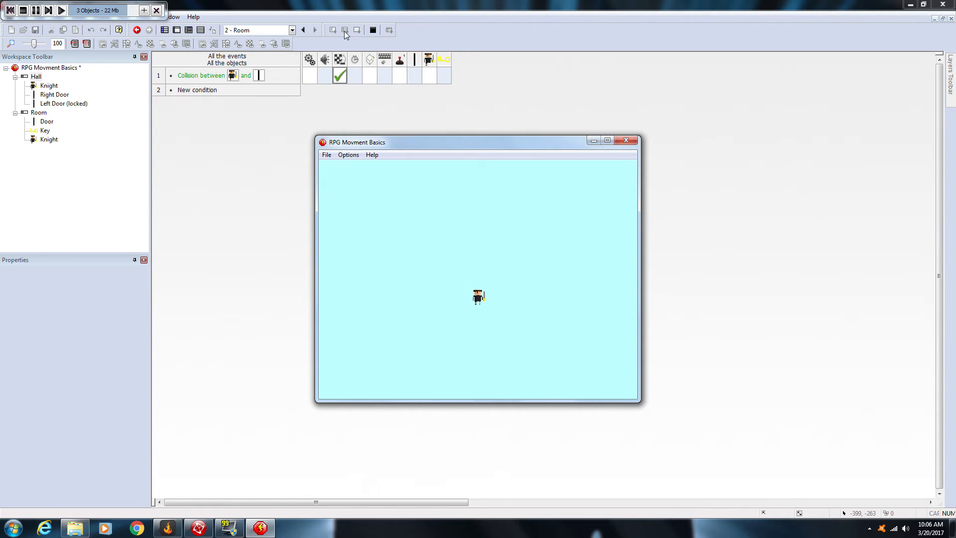
key("Up")
key("Right")
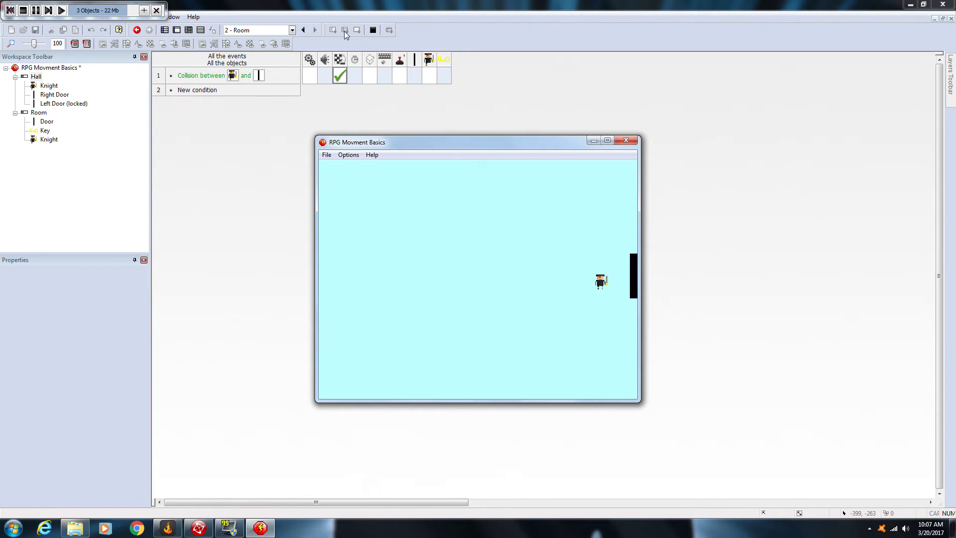
key("Left")
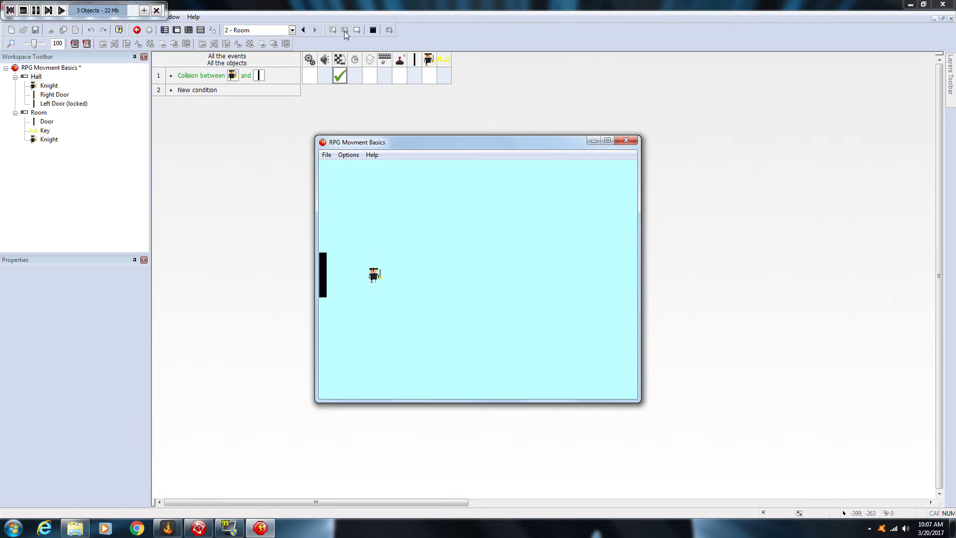
left_click(625, 140)
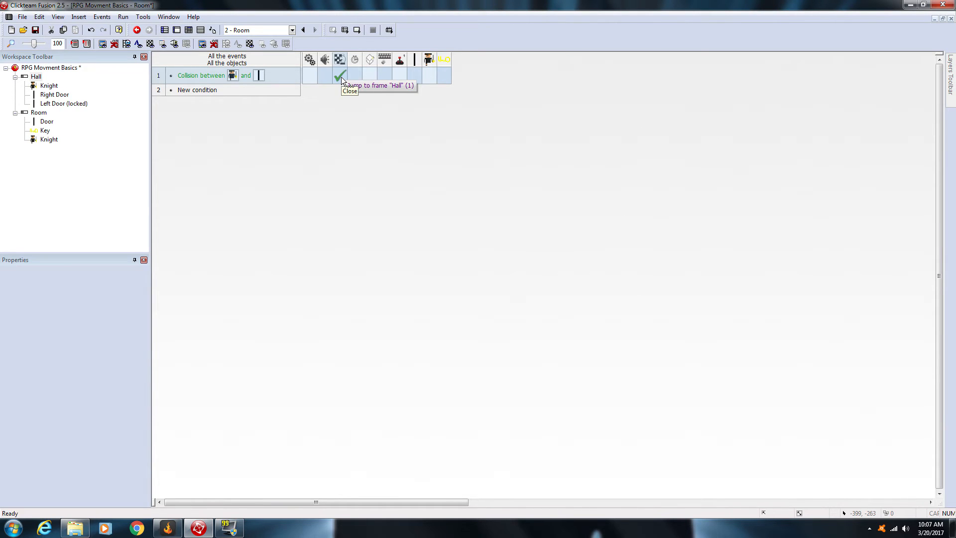
Step: Add two new global values to the RPG Movment Basics application
left_click(165, 32)
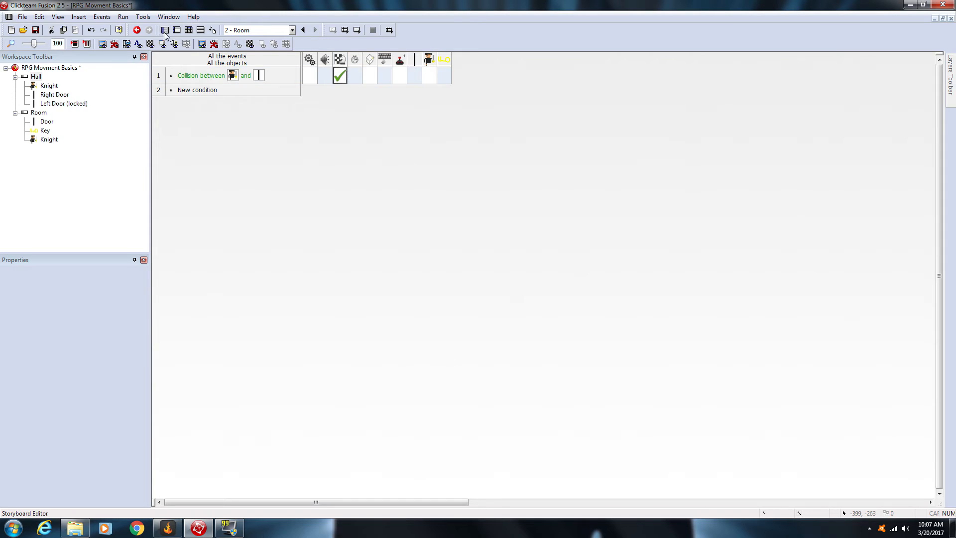
left_click(54, 68)
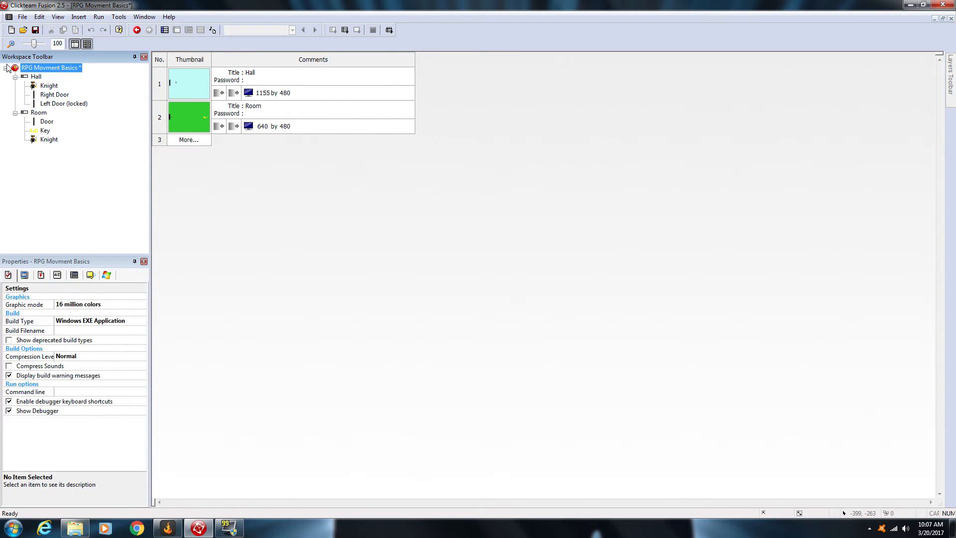
left_click(37, 77)
left_click(39, 113)
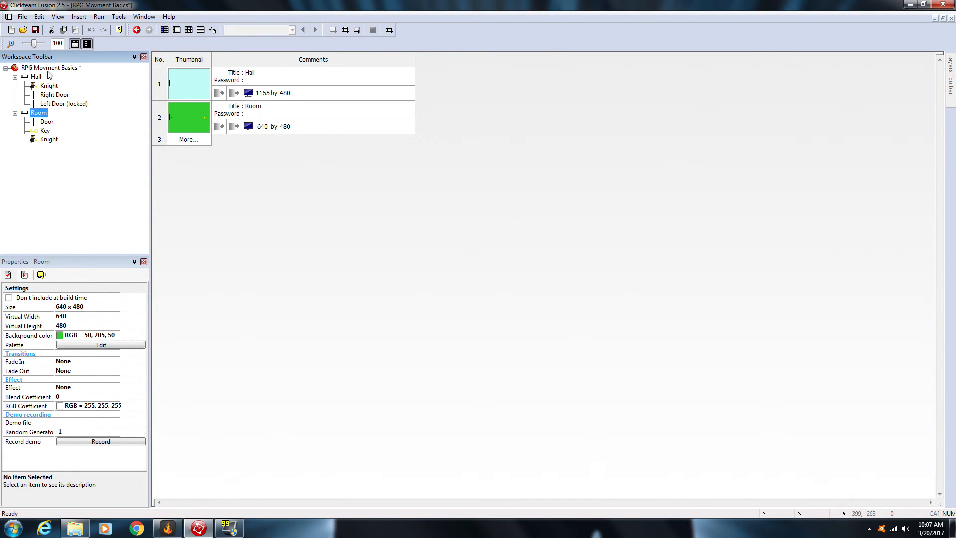
left_click(48, 68)
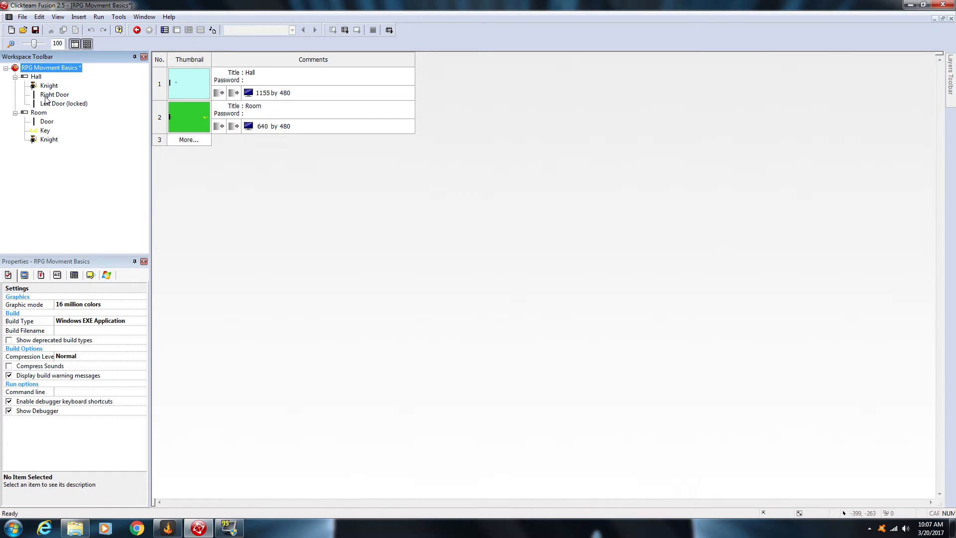
key("F2")
left_click(57, 277)
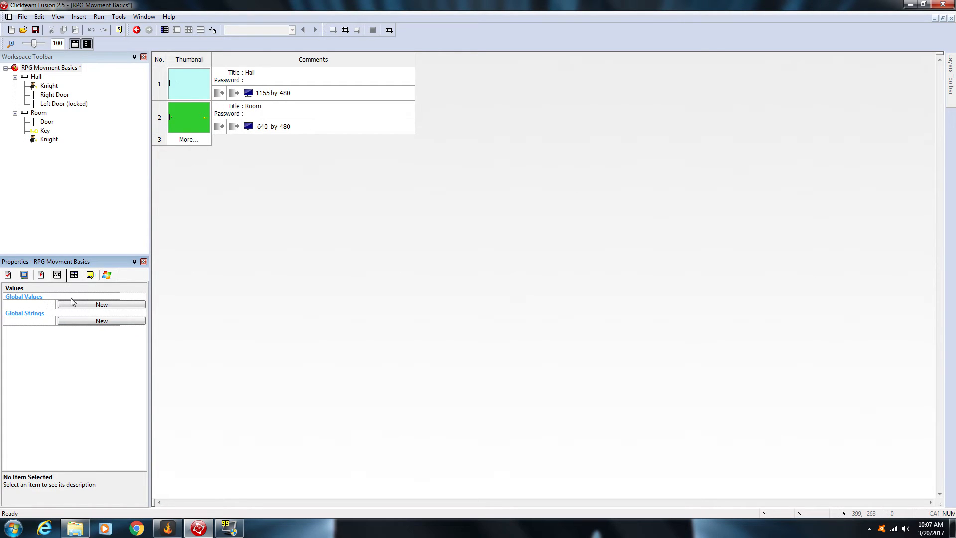
left_click(100, 305)
left_click(101, 314)
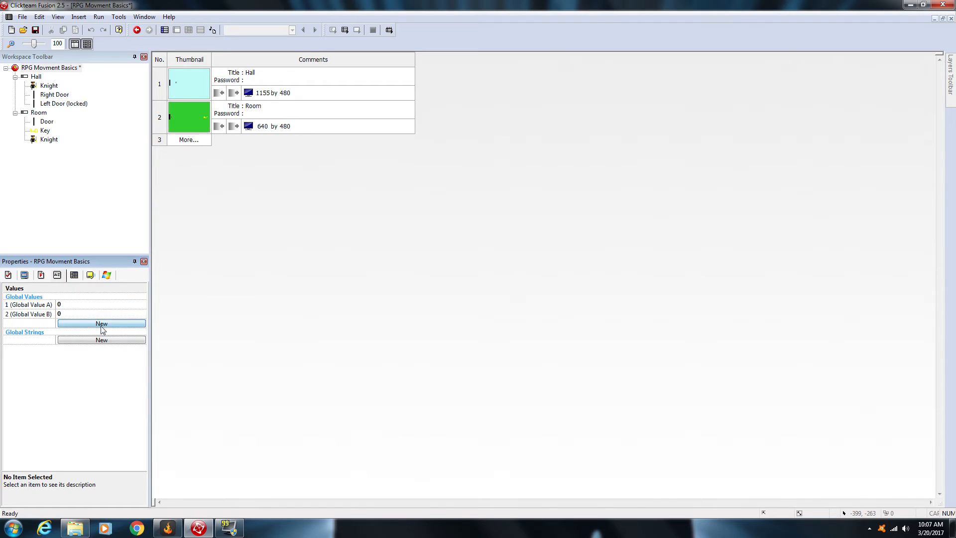
Step: Rename the application's first global value as Spot and the second as Key
double_click(49, 305)
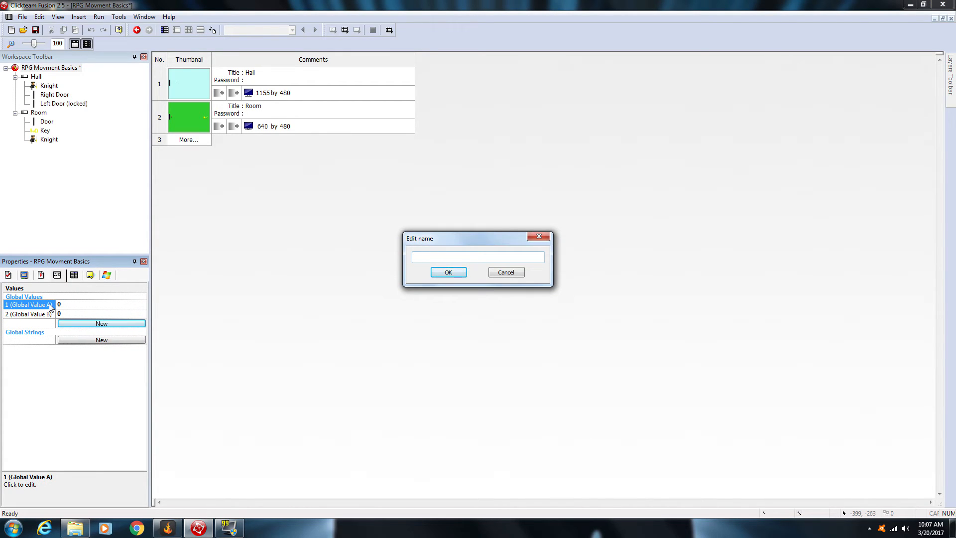
type("Spot")
left_click(449, 272)
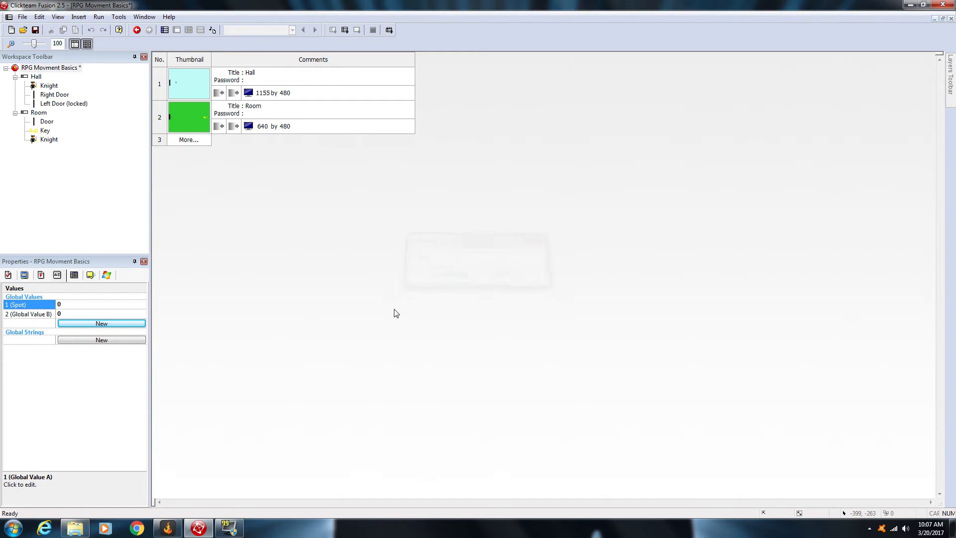
double_click(41, 314)
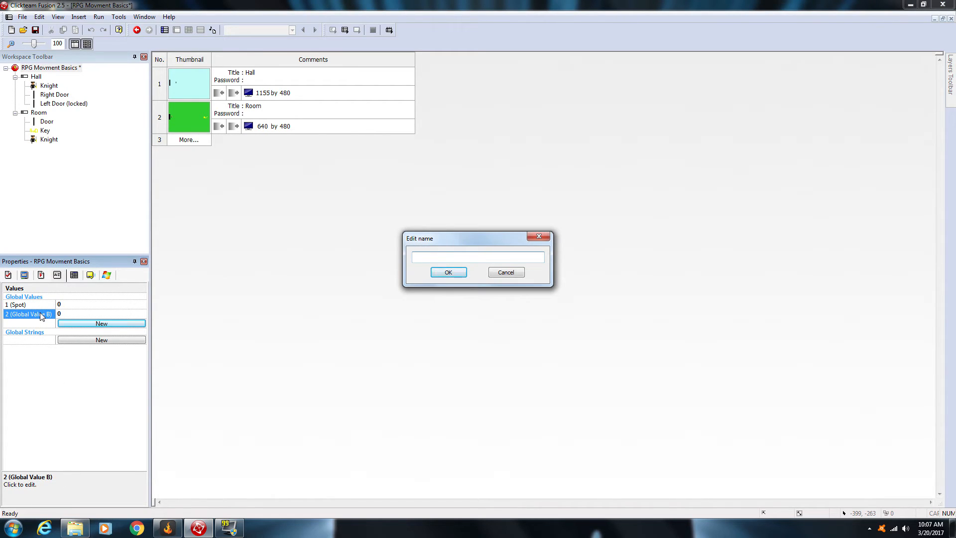
type("Key")
left_click(447, 273)
left_click(42, 305)
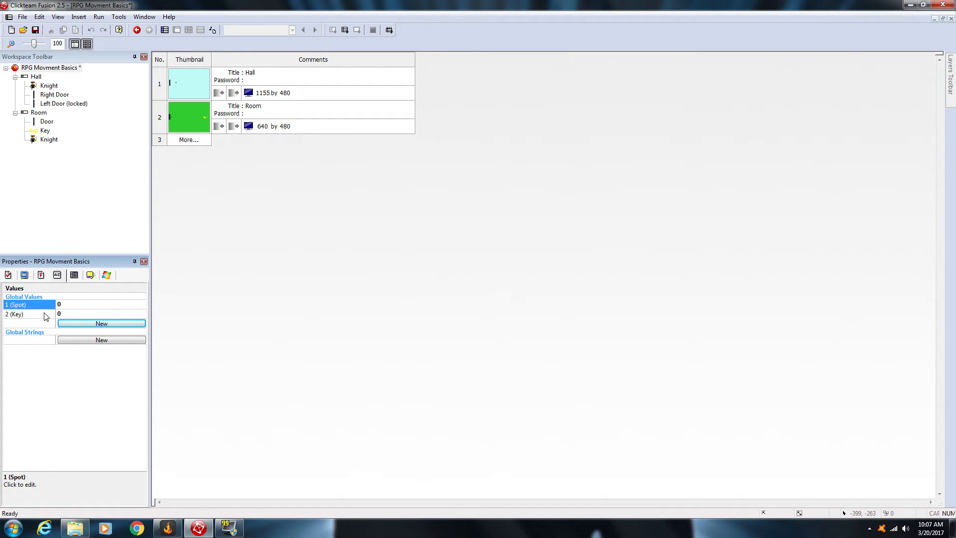
left_click(45, 314)
left_click(45, 306)
left_click(49, 313)
left_click(48, 304)
Step: Open the Hall frame and examine the placement of its left and right doors
left_click(211, 119)
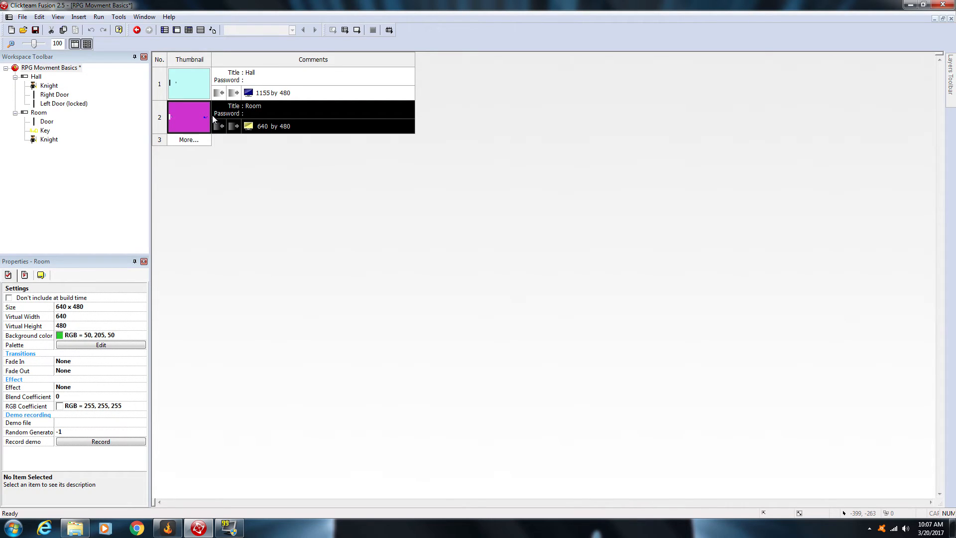
double_click(183, 83)
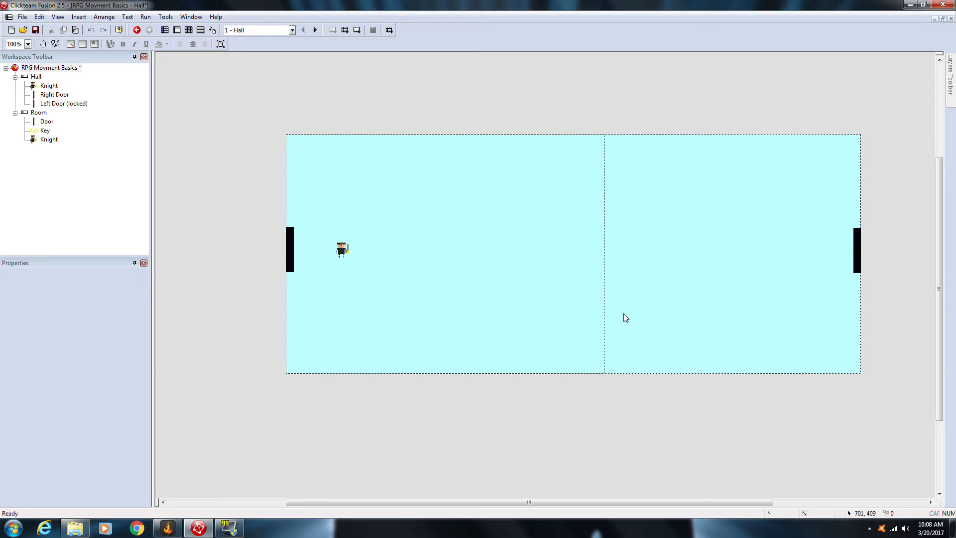
left_click_drag(243, 194, 312, 284)
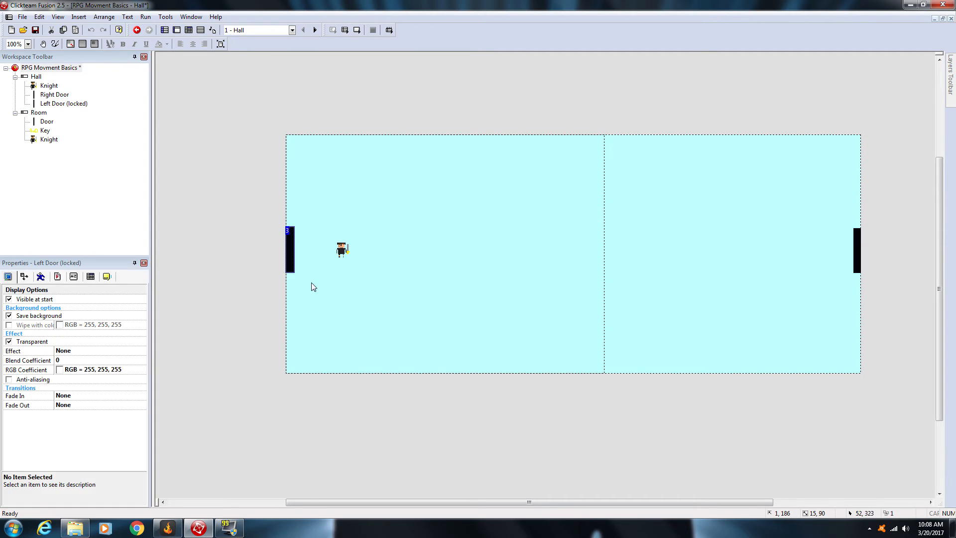
left_click(313, 286)
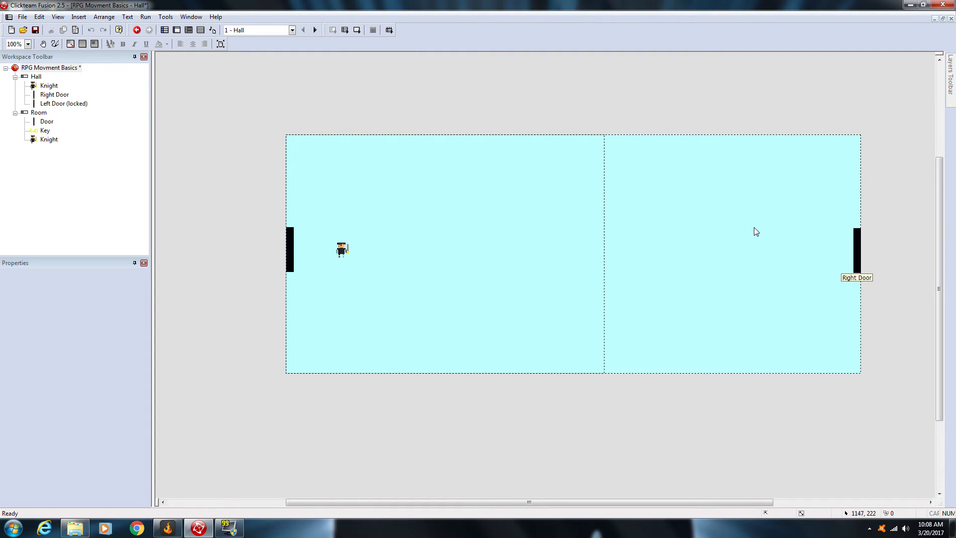
Step: Open the Room frame and move the Knight closer to the Door
left_click(164, 31)
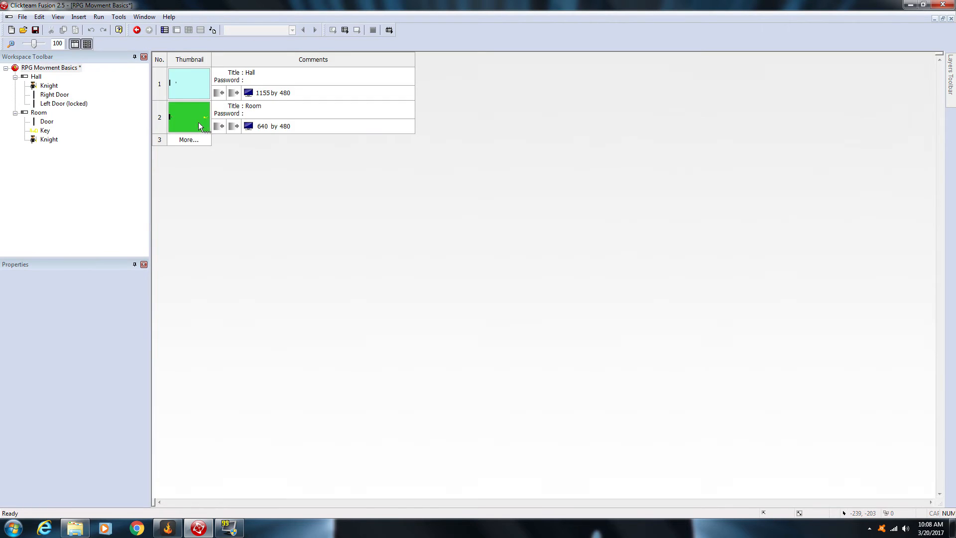
double_click(198, 123)
left_click(409, 276)
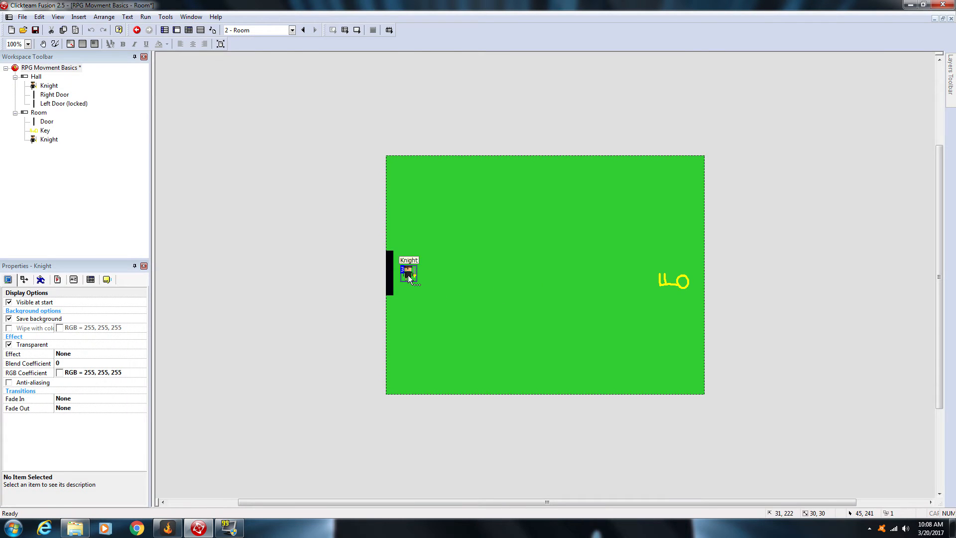
left_click(419, 291)
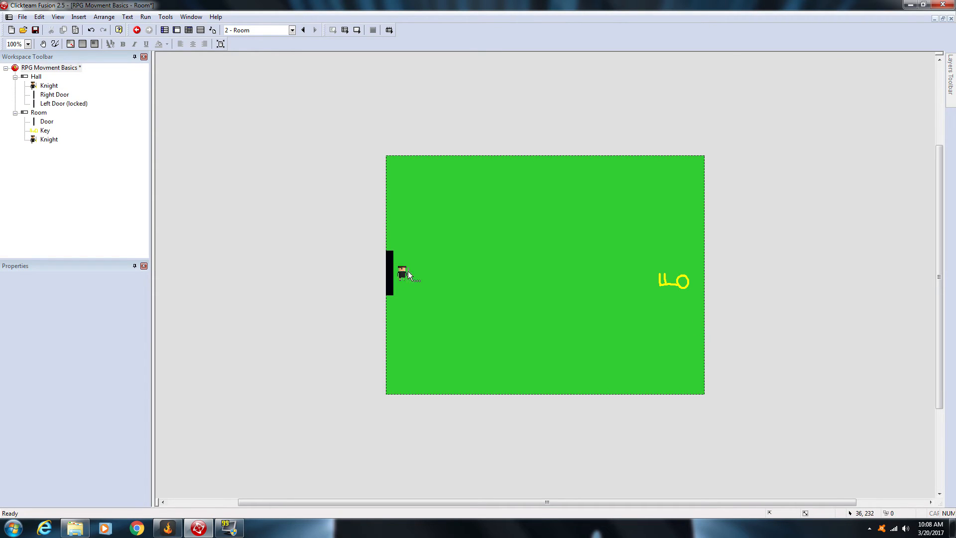
left_click(164, 30)
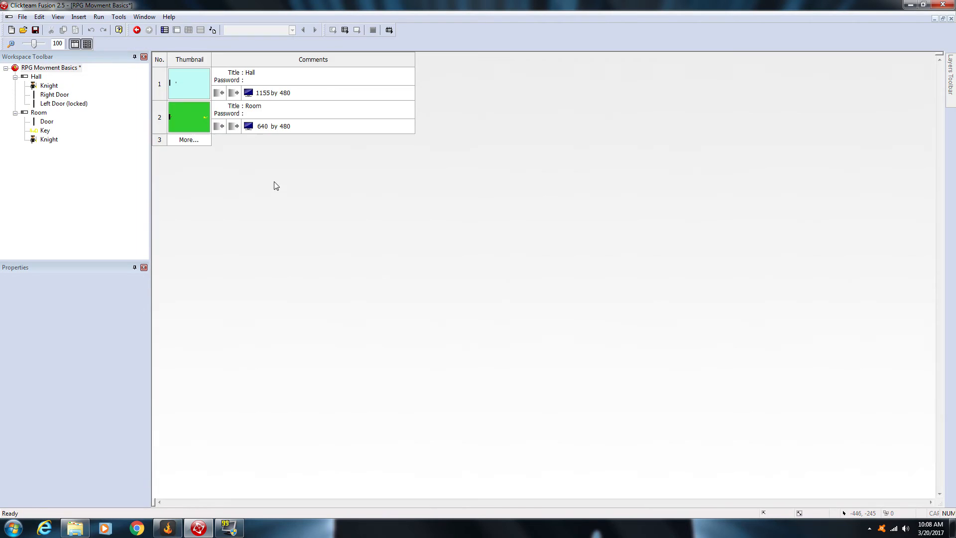
Step: In the Hall frame, try the Knight beside each of the two doors and leave it next to the left door
double_click(188, 82)
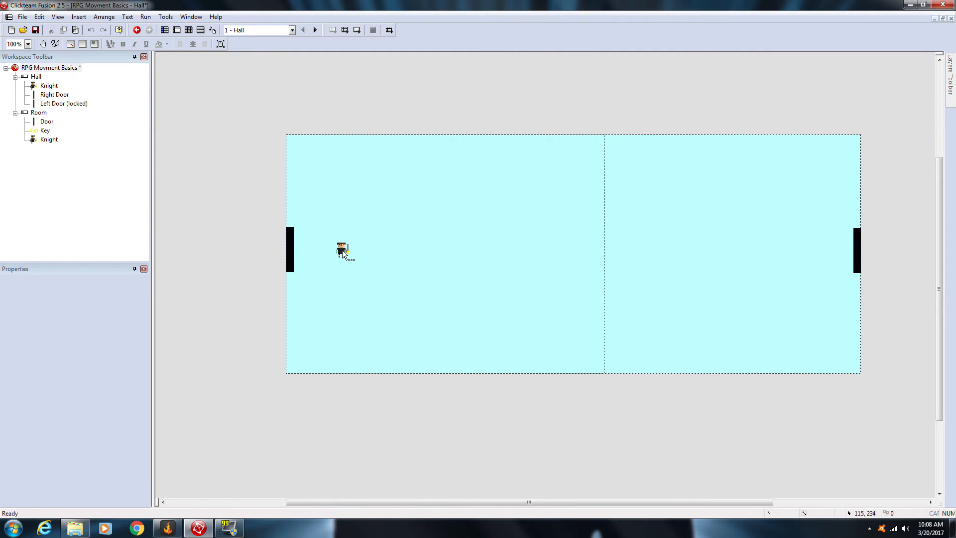
left_click_drag(342, 249, 305, 248)
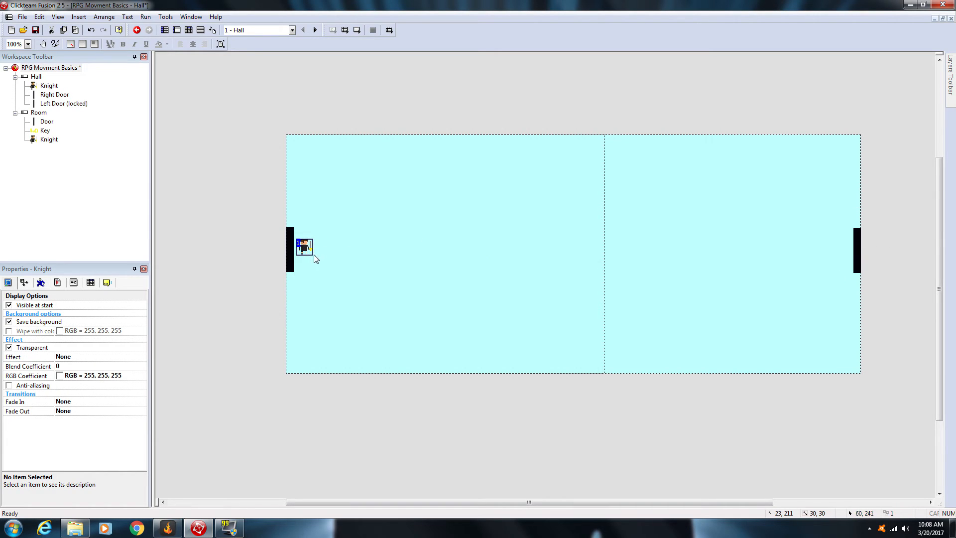
left_click_drag(311, 251, 842, 247)
left_click(840, 249)
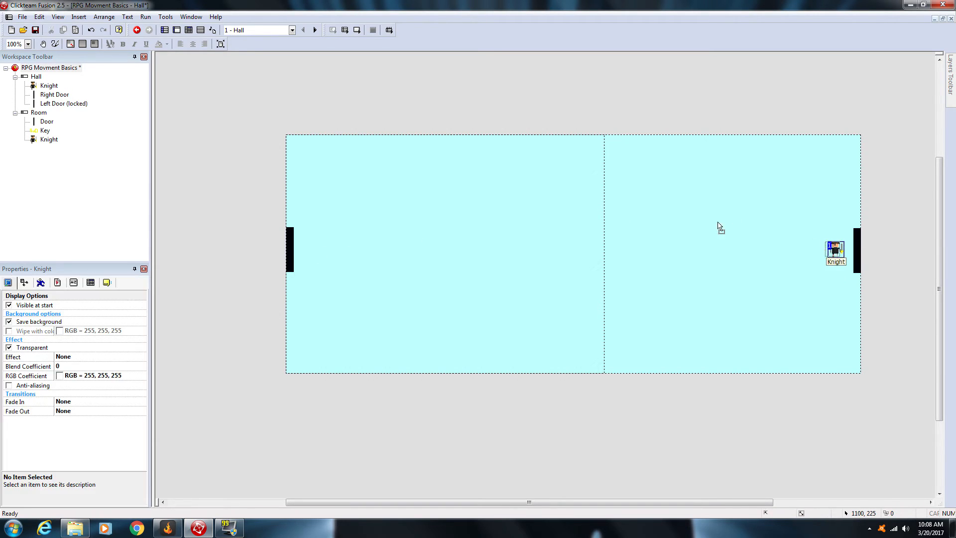
left_click_drag(301, 252, 302, 252)
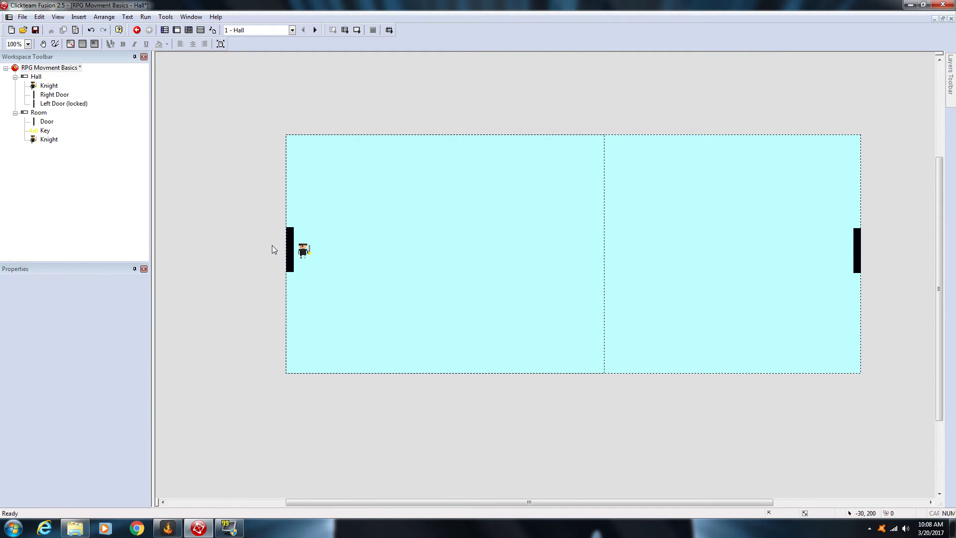
left_click(291, 252)
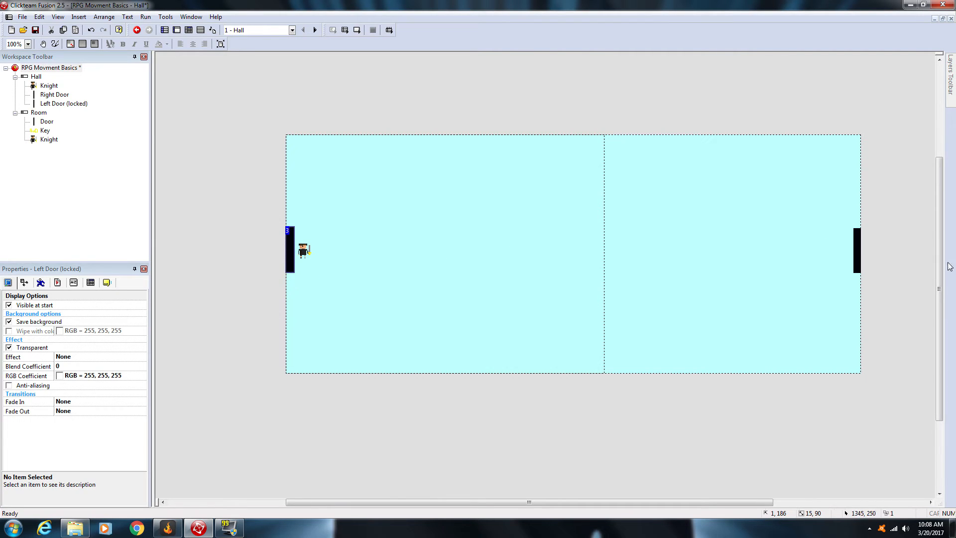
left_click(858, 258)
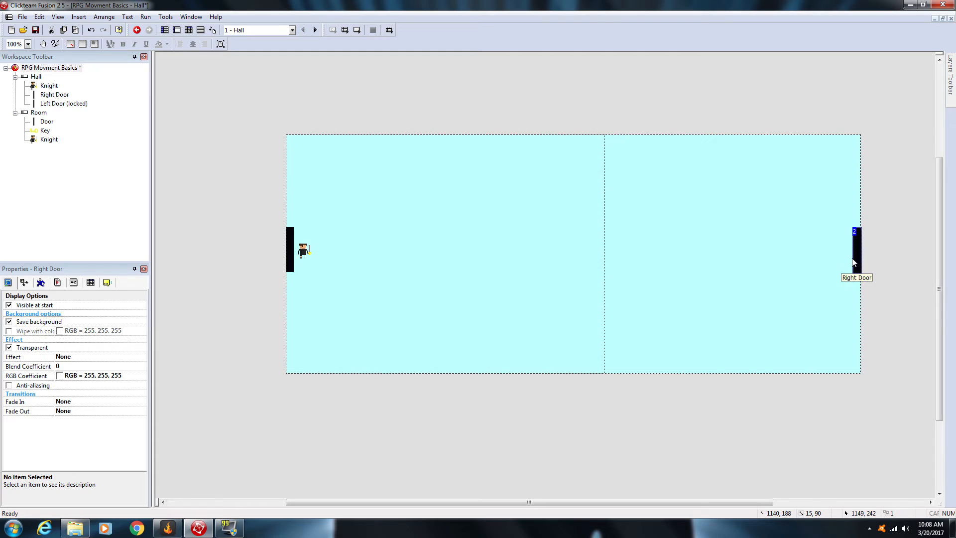
left_click(216, 154)
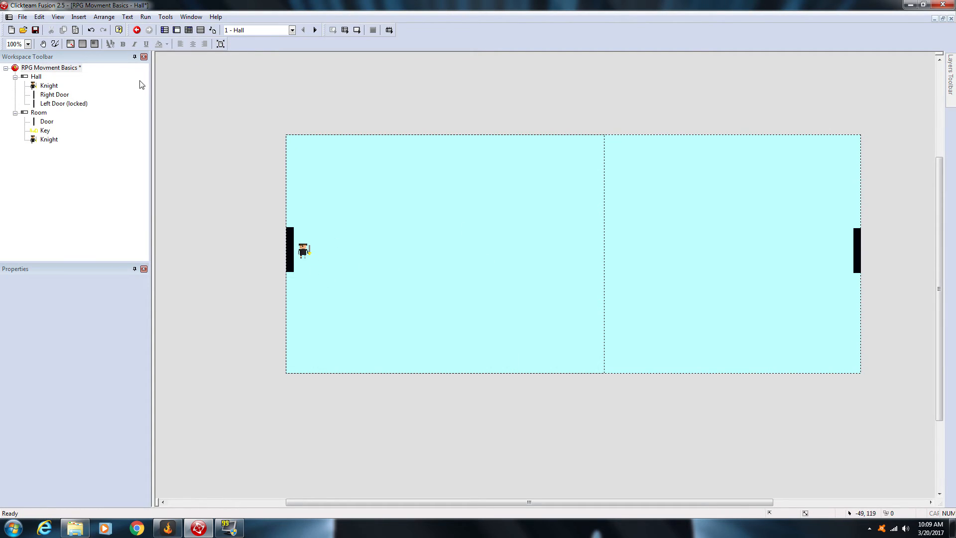
Step: In the Room frame, place the Knight just beside the Door, at about X 31, Y 221
left_click(164, 30)
double_click(191, 109)
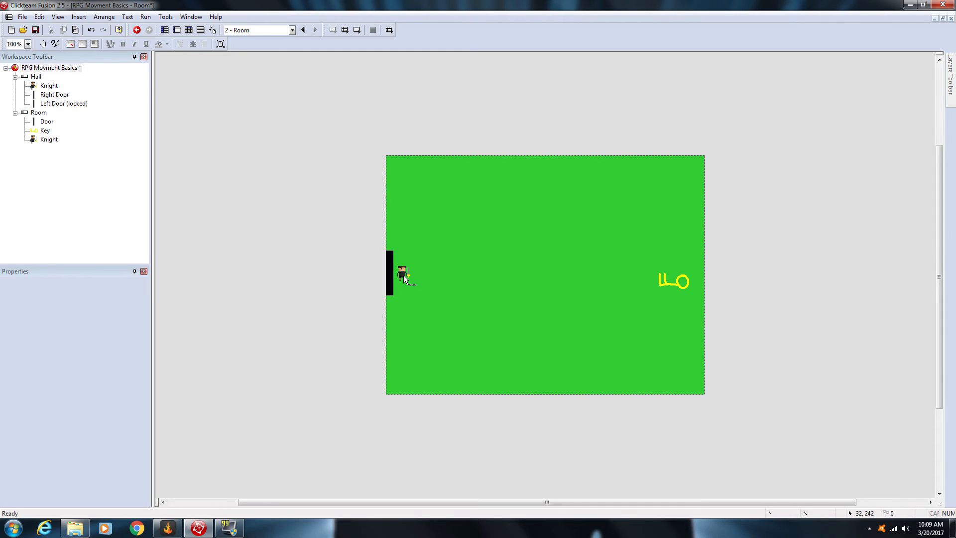
mouse_move(404, 276)
left_mouse_down()
mouse_move(460, 276)
mouse_move(341, 267)
mouse_move(408, 275)
left_mouse_up()
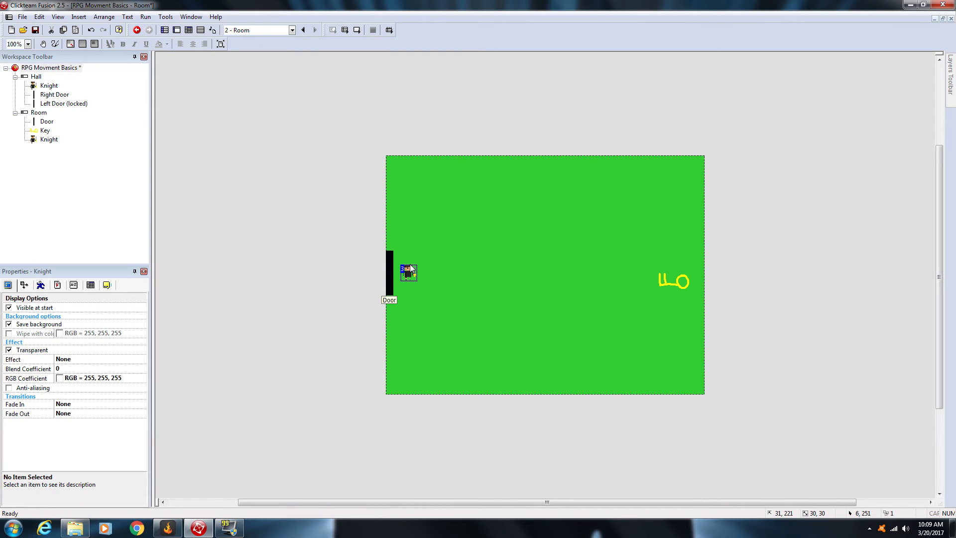
left_click(300, 190)
Step: Make the Room's Knight and Door collision event set the global value Spot to 2
left_click(188, 30)
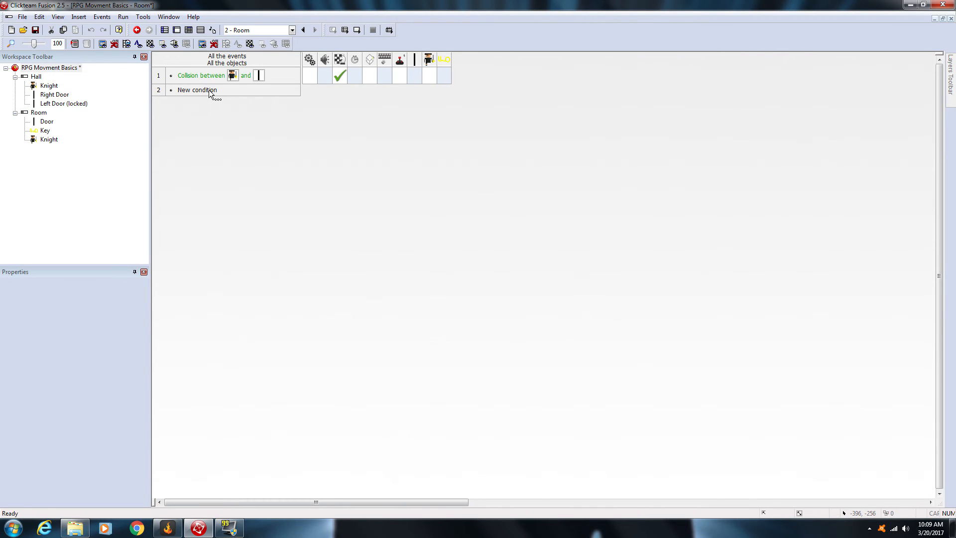
mouse_move(341, 77)
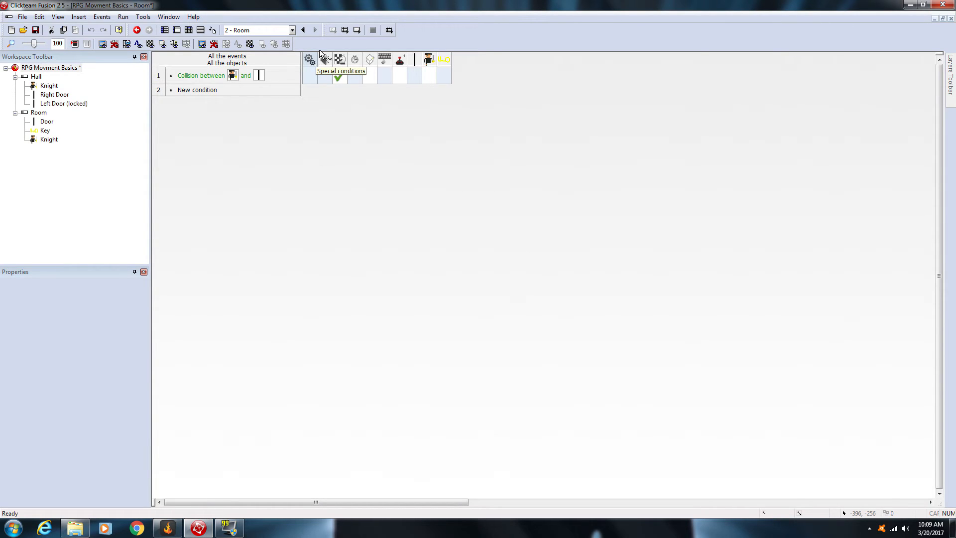
left_click(310, 75)
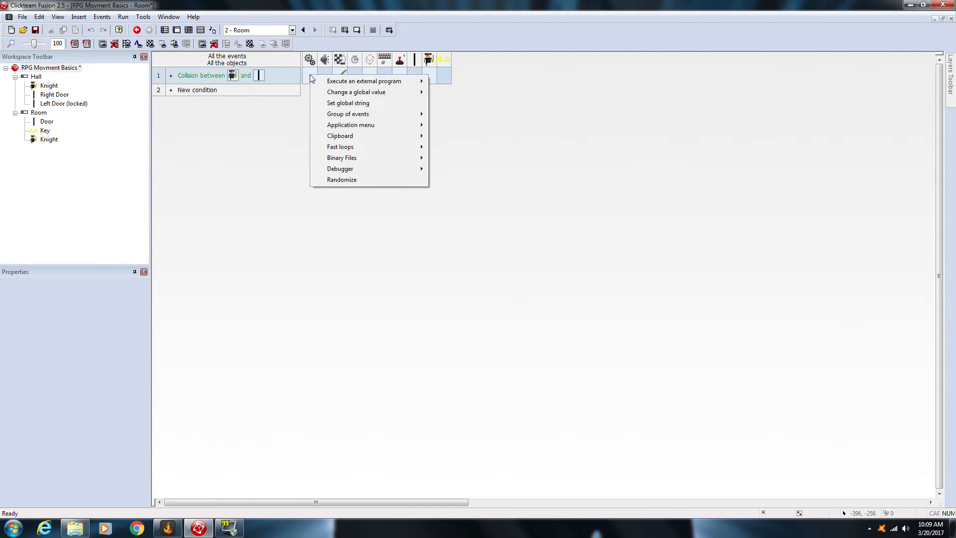
mouse_move(343, 94)
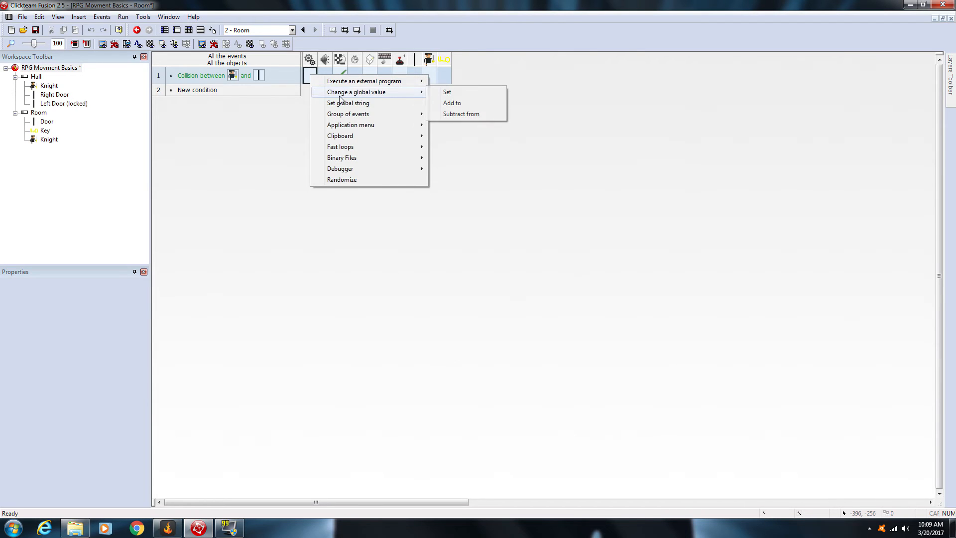
left_click(456, 91)
left_click(144, 183)
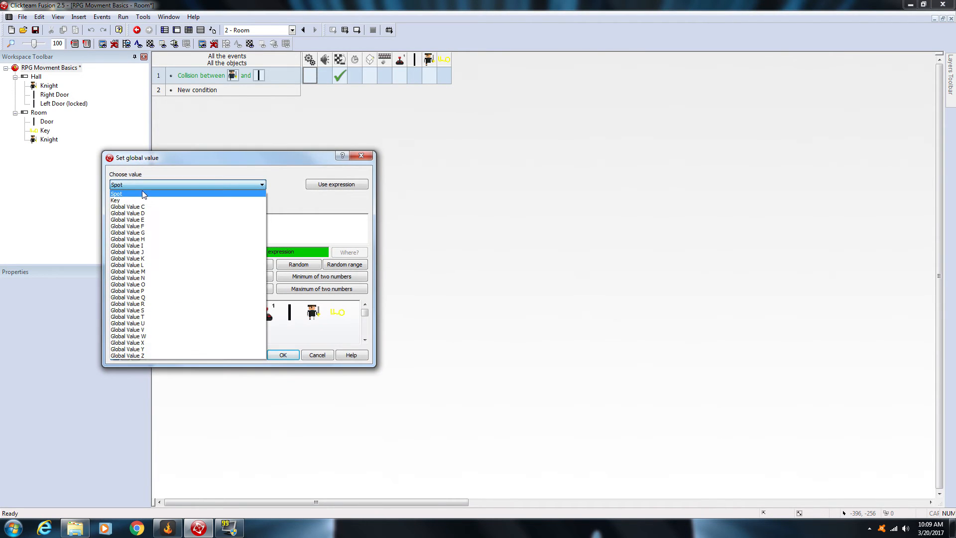
left_click(142, 189)
left_click_drag(119, 218, 88, 222)
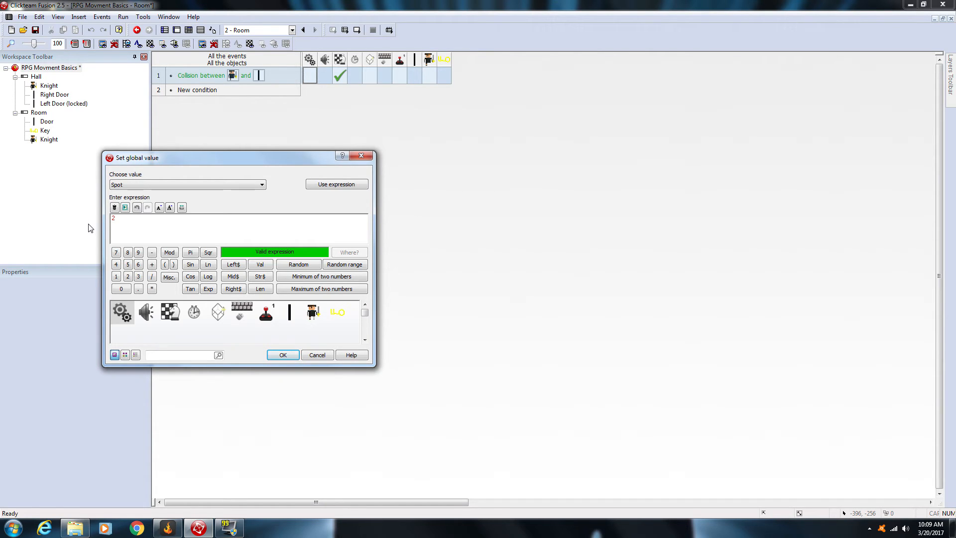
left_click(288, 355)
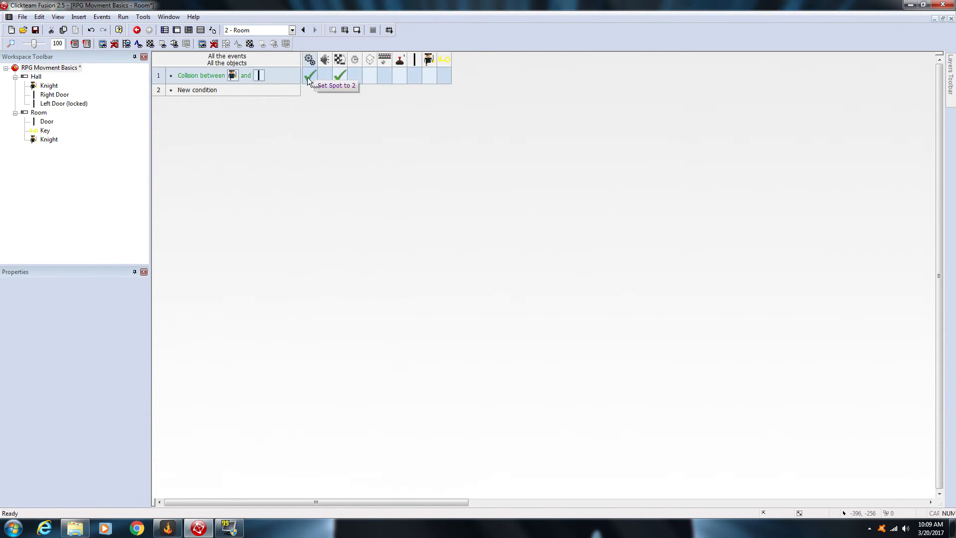
left_click(168, 28)
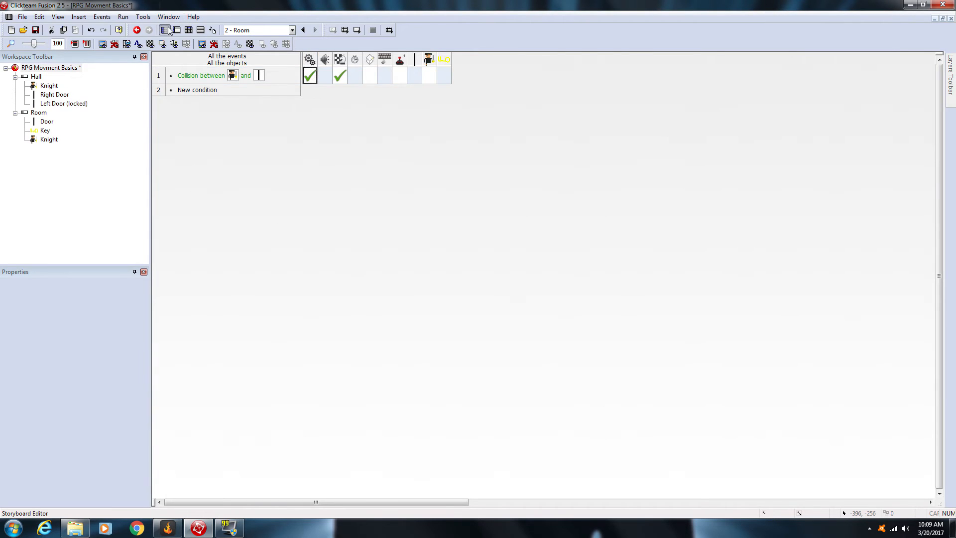
Step: Open the Hall frame's event editor and add a Start of Frame condition as a new event
double_click(200, 88)
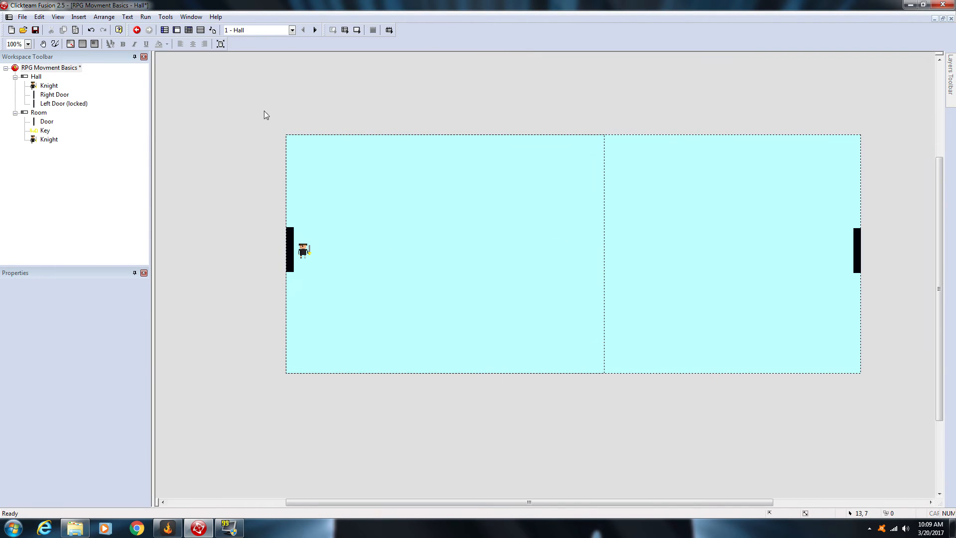
left_click(189, 30)
left_click(200, 102)
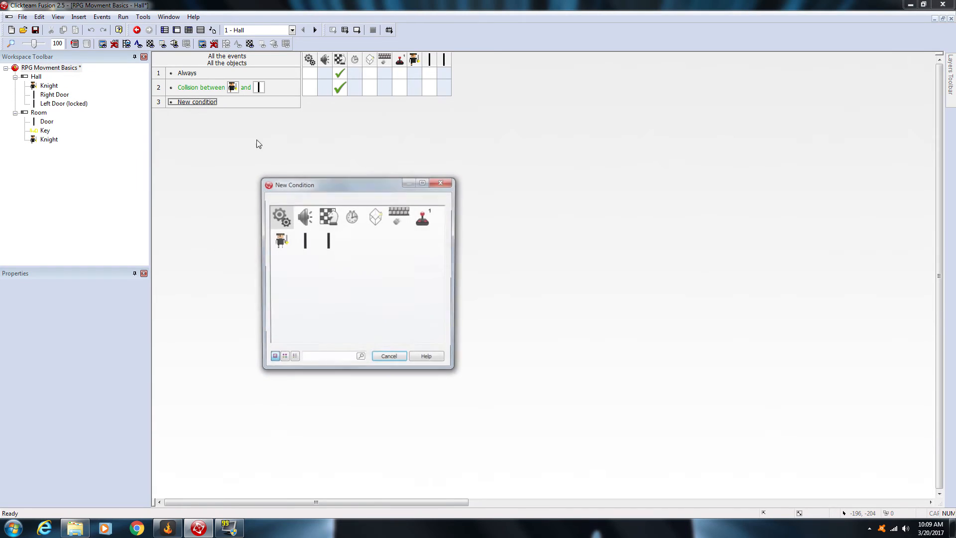
left_click(324, 217)
left_click(347, 223)
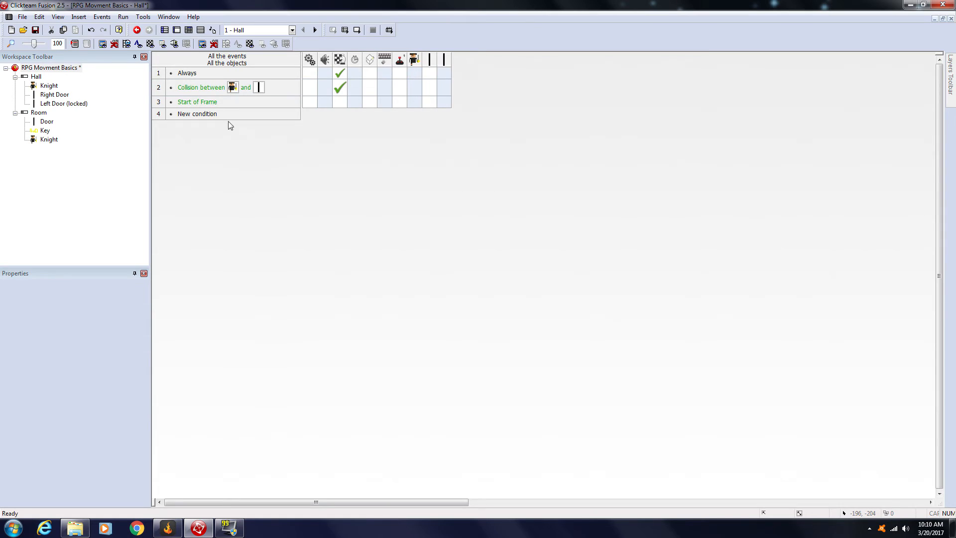
Step: Add a condition to the Start of Frame event requiring the global value Spot to equal 2
left_click(194, 102)
left_click(204, 132)
right_click(195, 101)
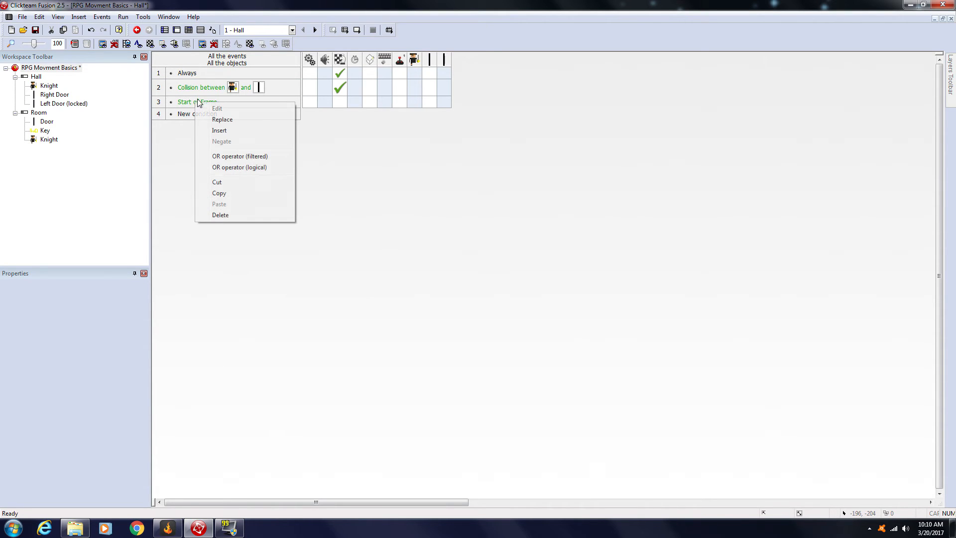
left_click(225, 132)
left_click(291, 216)
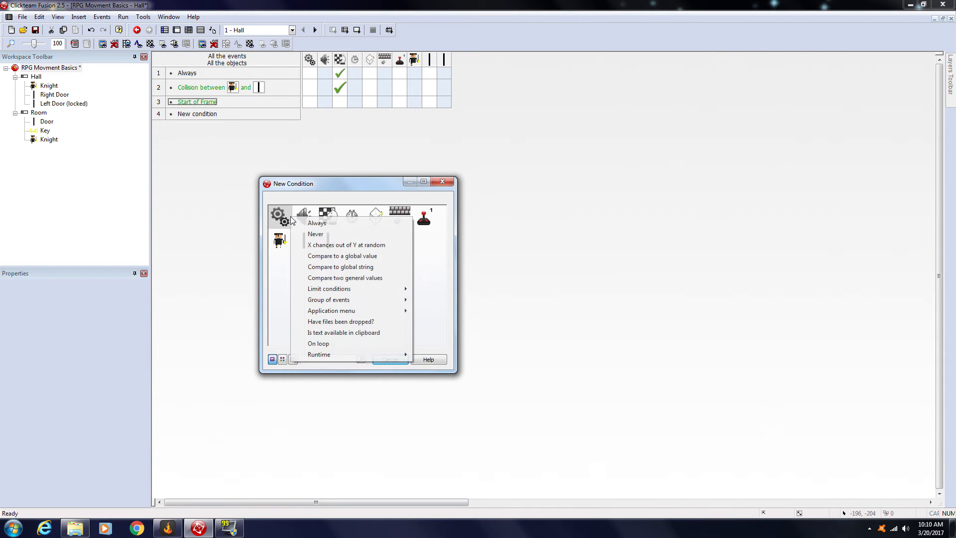
left_click(279, 216)
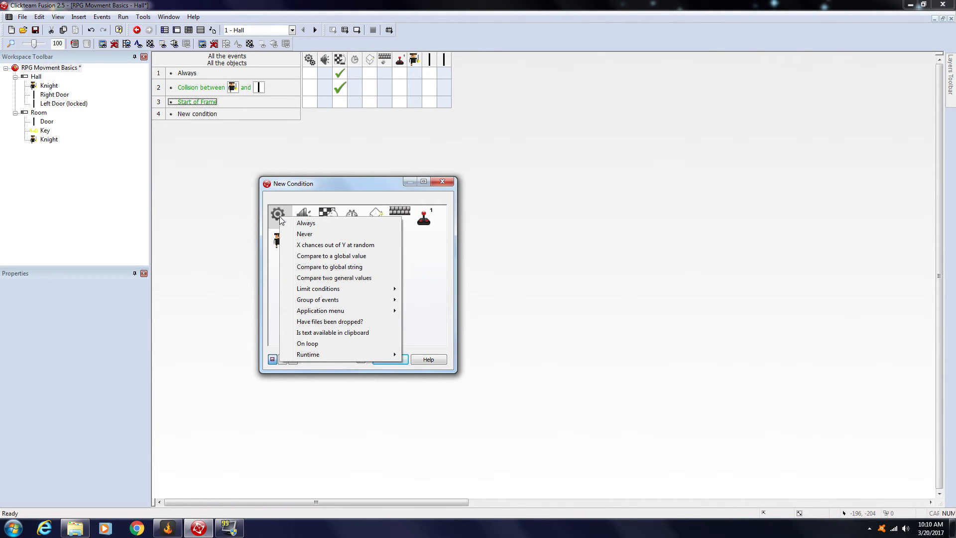
left_click(321, 256)
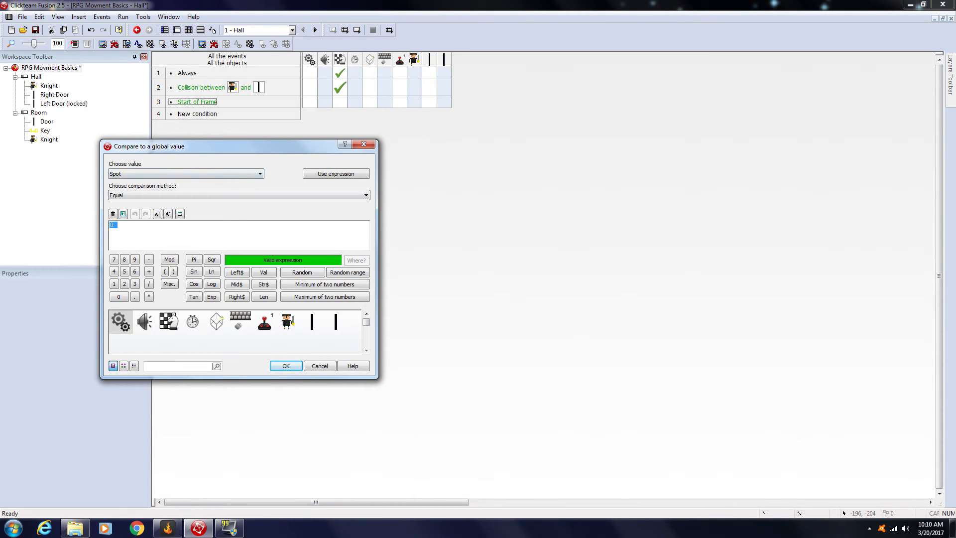
type("2")
left_click(286, 366)
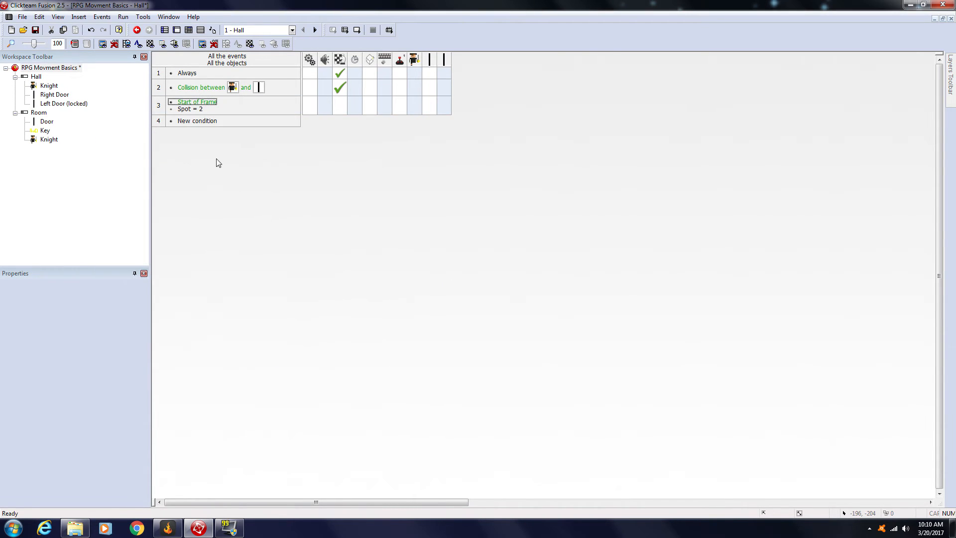
Step: Make the Start of Frame event with Spot = 2 place the Knight beside the right door at X 1101, Y 219
left_click(189, 107)
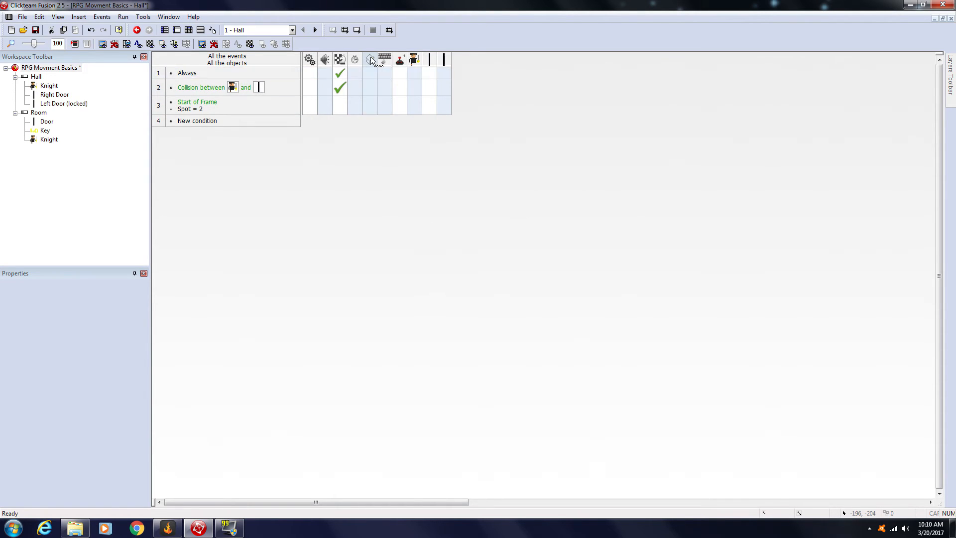
right_click(369, 106)
left_click(321, 150)
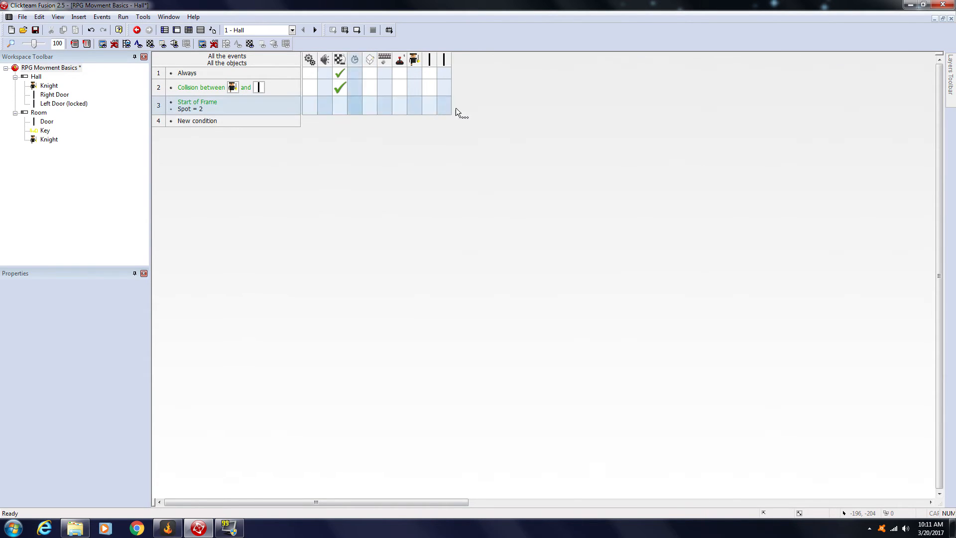
right_click(414, 104)
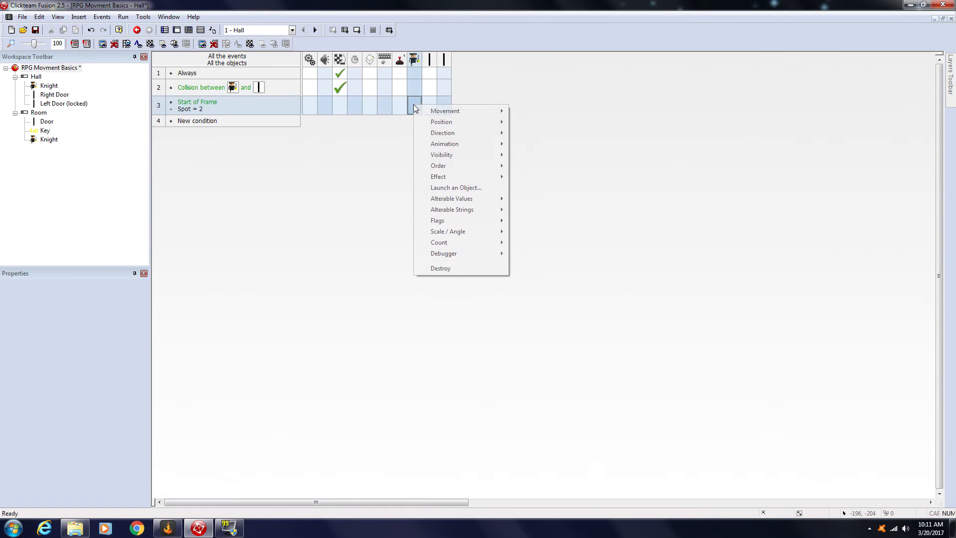
mouse_move(475, 126)
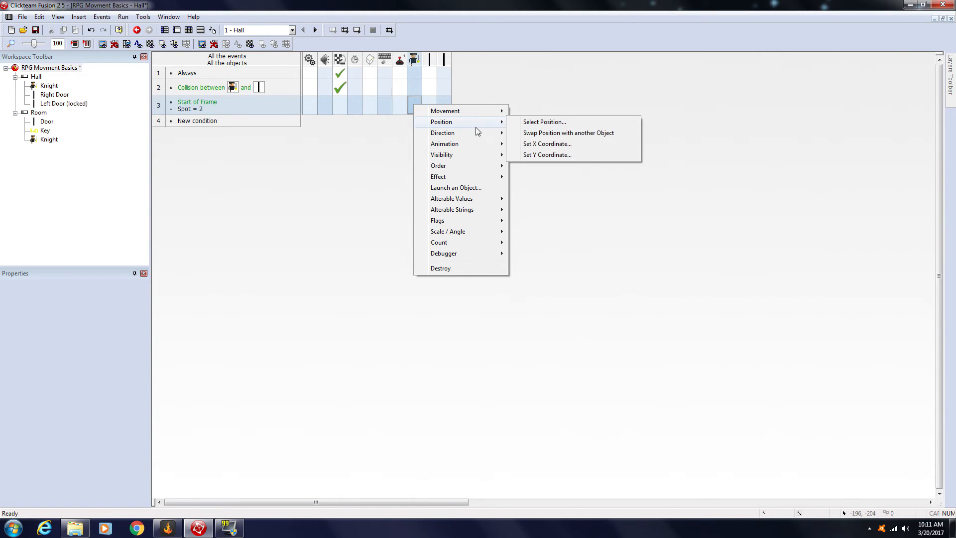
left_click(542, 122)
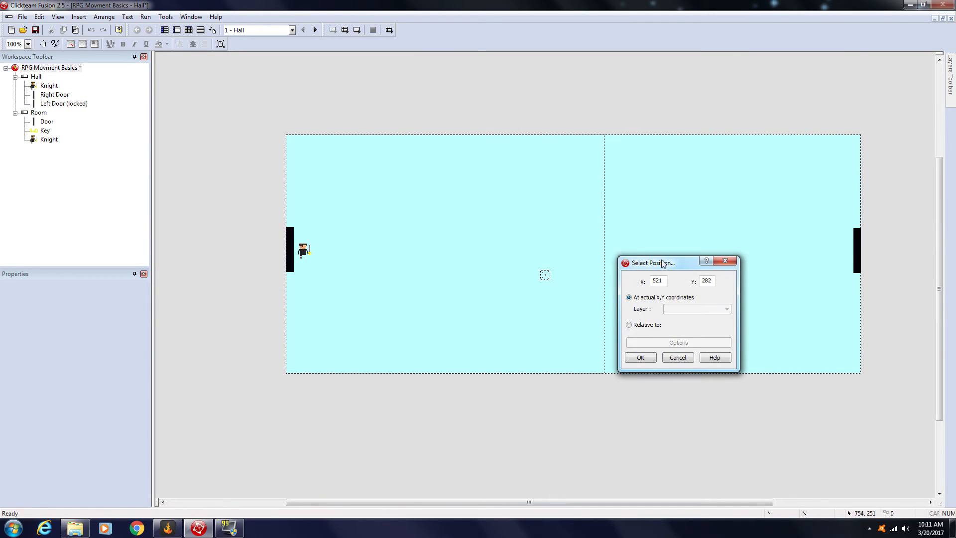
left_click_drag(661, 260, 510, 384)
left_click_drag(776, 261, 834, 244)
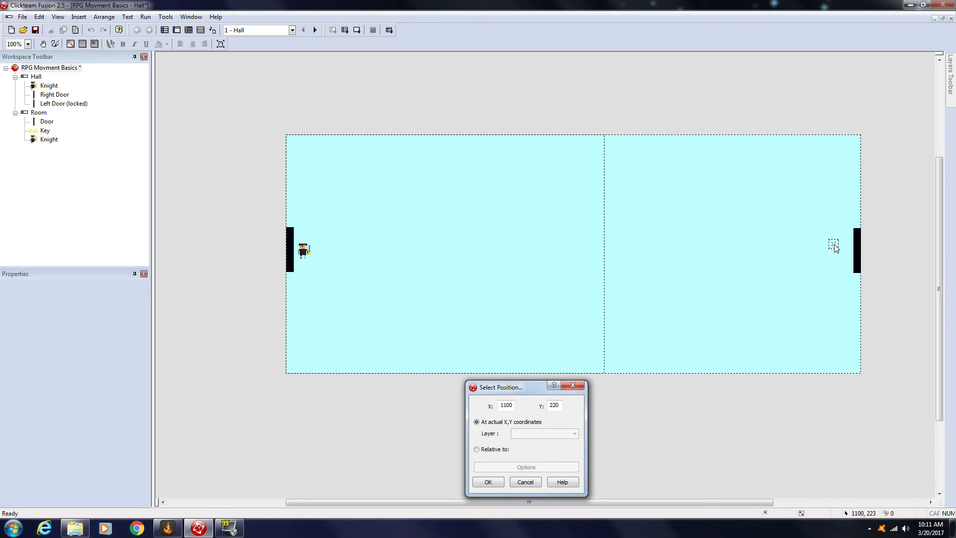
left_click(487, 482)
Step: Make the same Start of Frame event set the global value Spot to 0
mouse_move(415, 112)
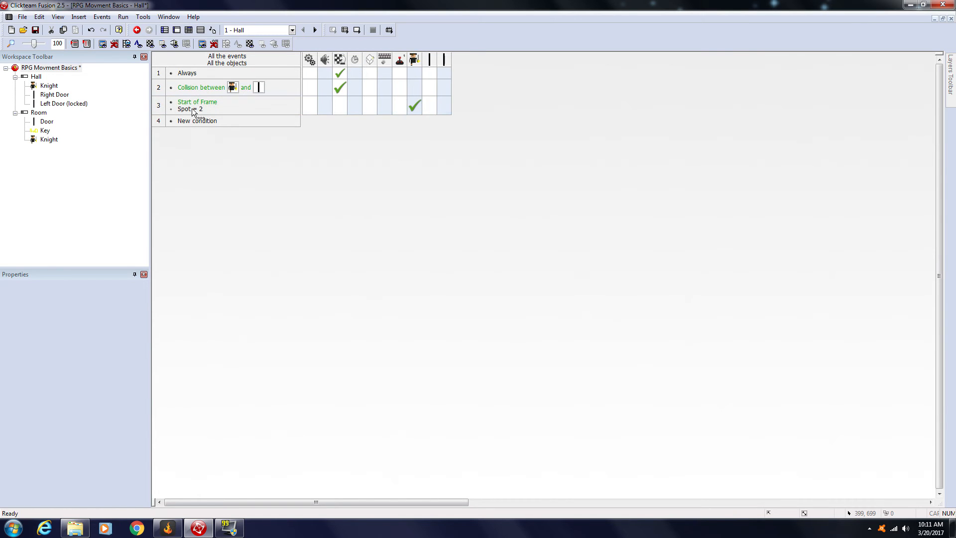
left_click(310, 103)
mouse_move(332, 122)
left_click(451, 120)
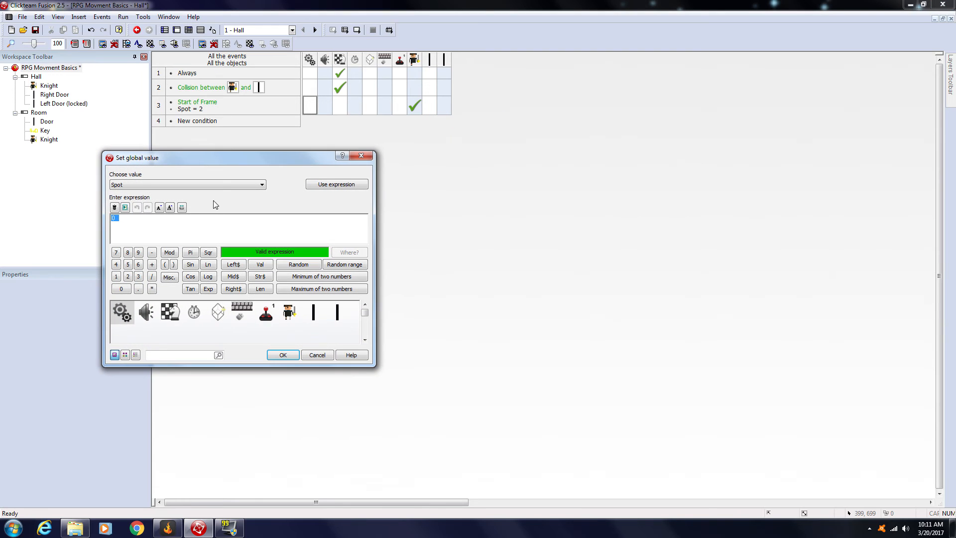
left_click(283, 355)
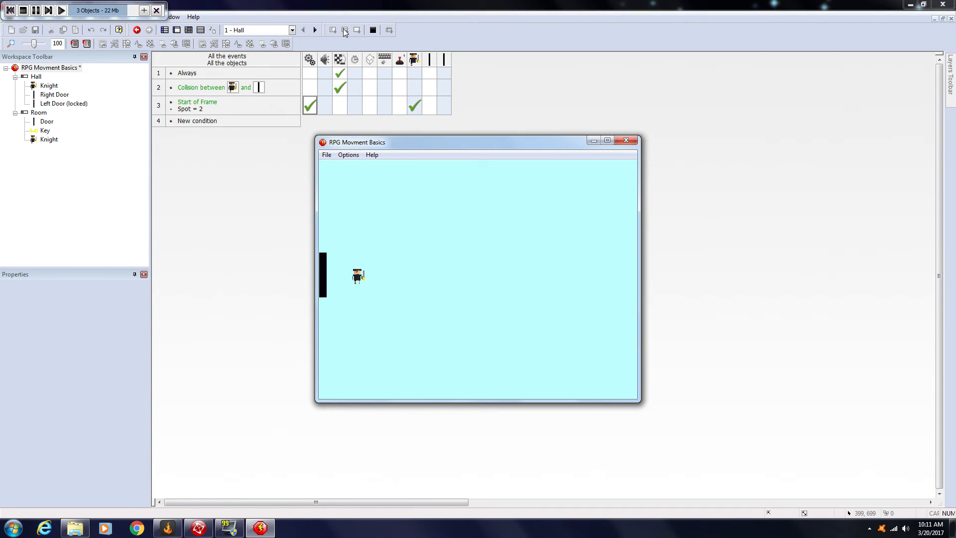
Step: Test the game by walking the Knight back and forth between the Hall's right door and the Room, and close the test window
key("Right")
key("Up")
key("Down")
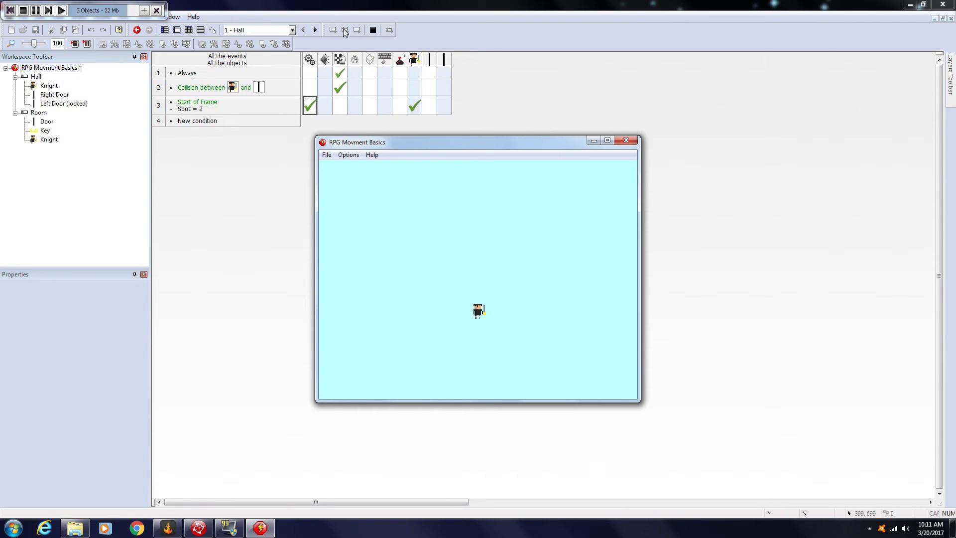
key("Up")
key("Down")
key("Right")
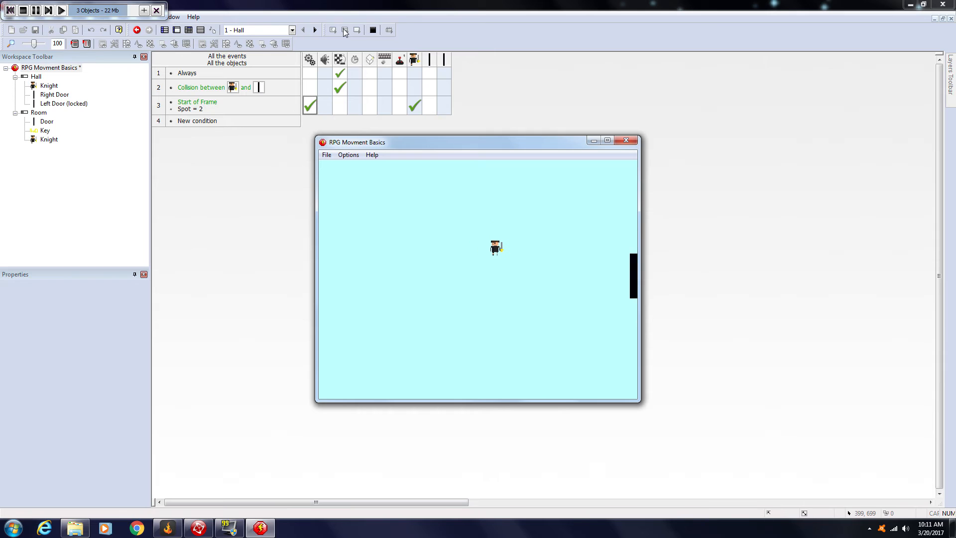
key("Down")
key("Up")
key("Right")
key("Right")
key("Up")
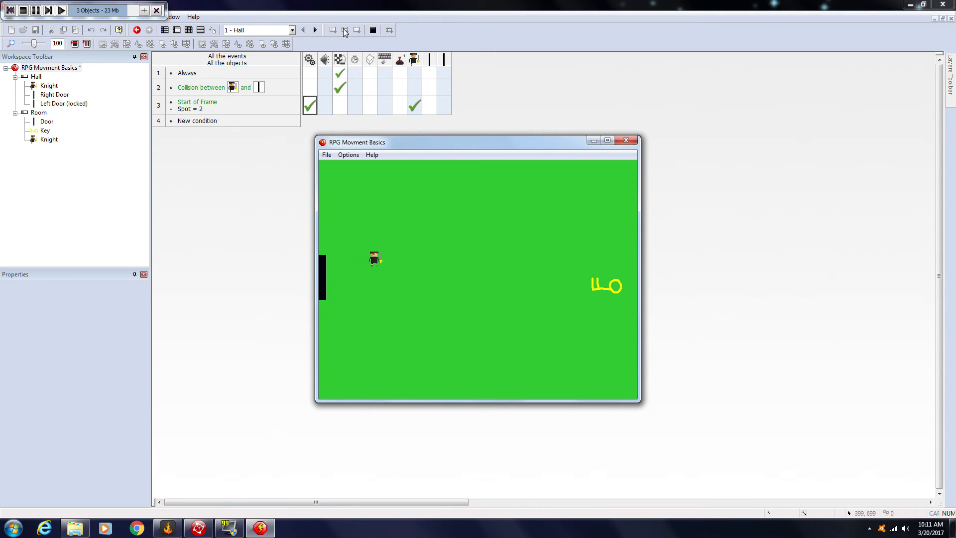
key("Down")
key("Right")
key("Up")
key("Left")
key("Down")
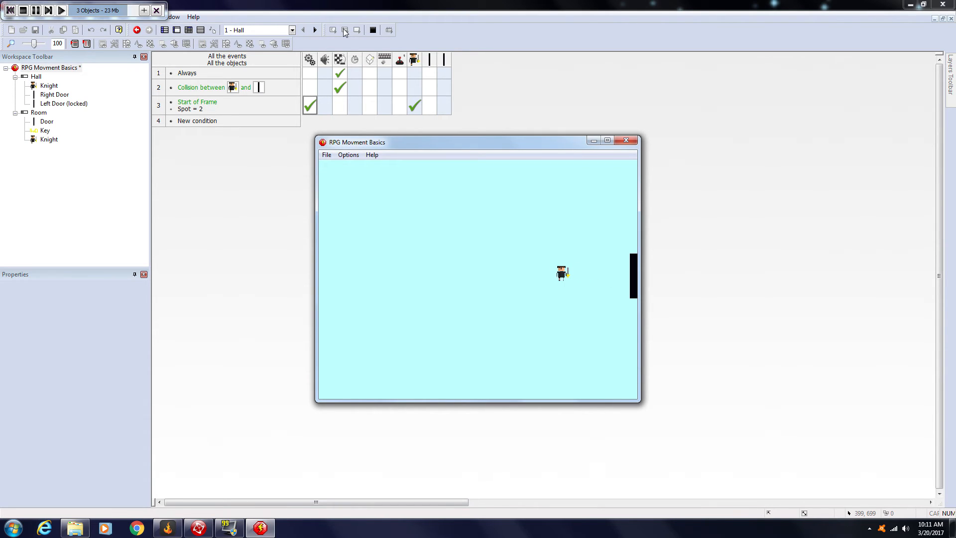
key("Left")
key("Up")
key("Down")
key("Right")
key("Left")
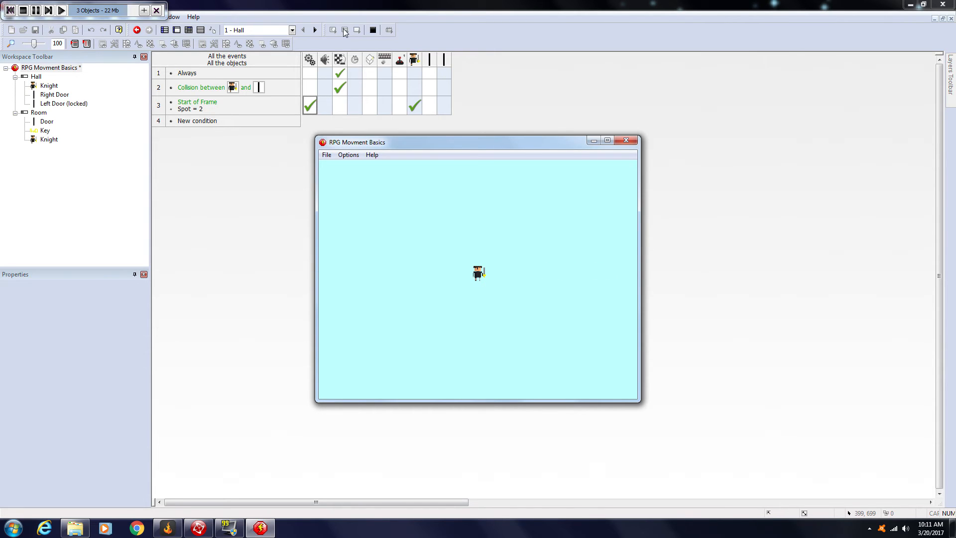
key("Left")
key("Right")
key("Right")
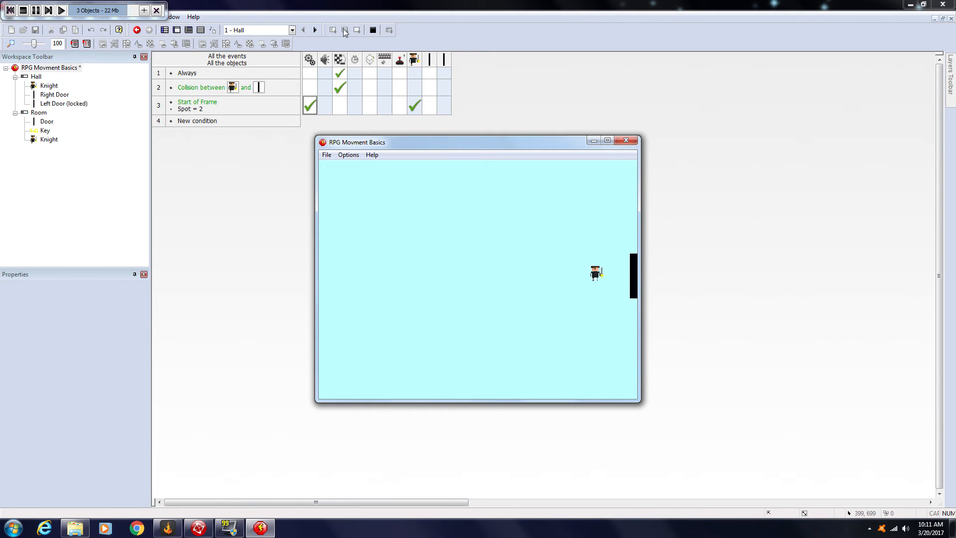
key("Left")
key("Right")
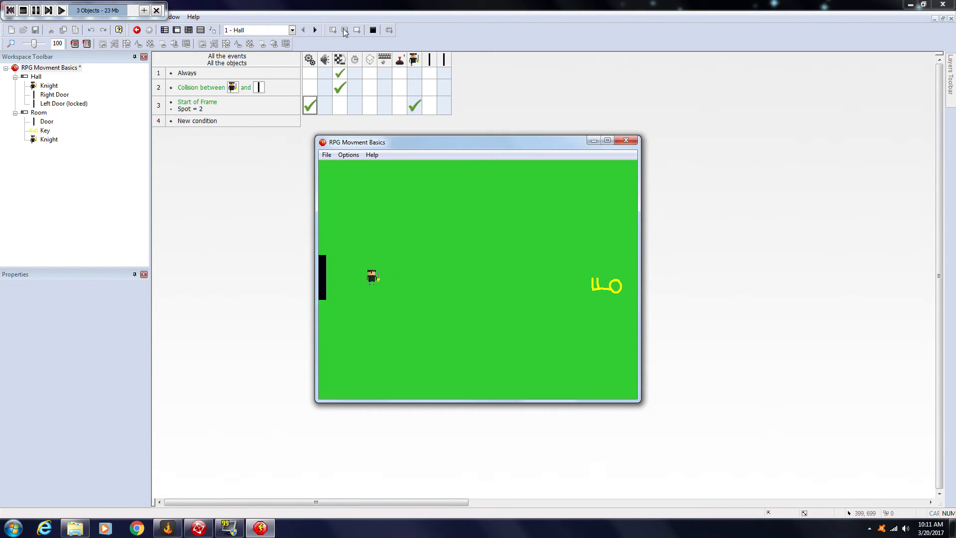
key("Left")
key("Up")
key("Right")
key("Left")
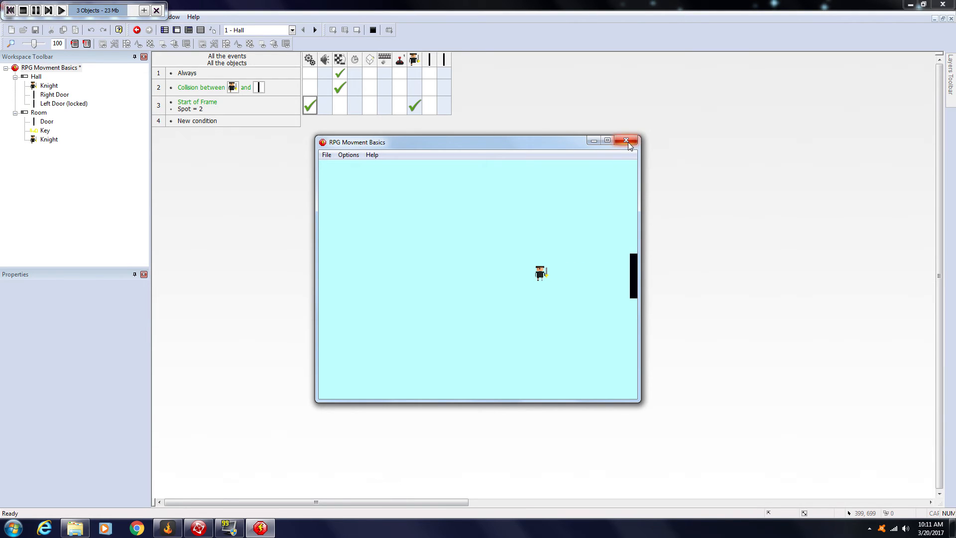
left_click(623, 140)
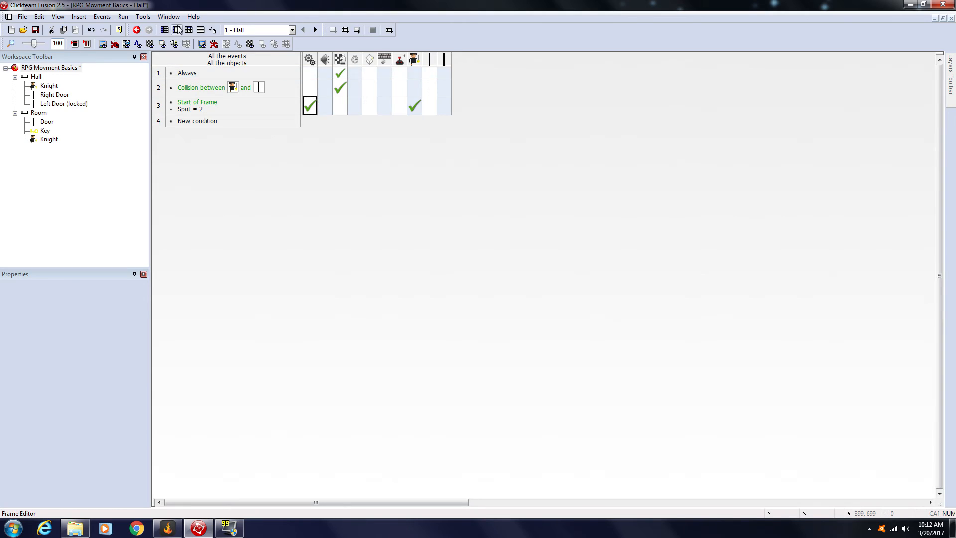
Step: Examine the Left Door (locked) in the Hall frame and the application's global values Spot and Key
key("ctrl+m")
left_click(286, 231)
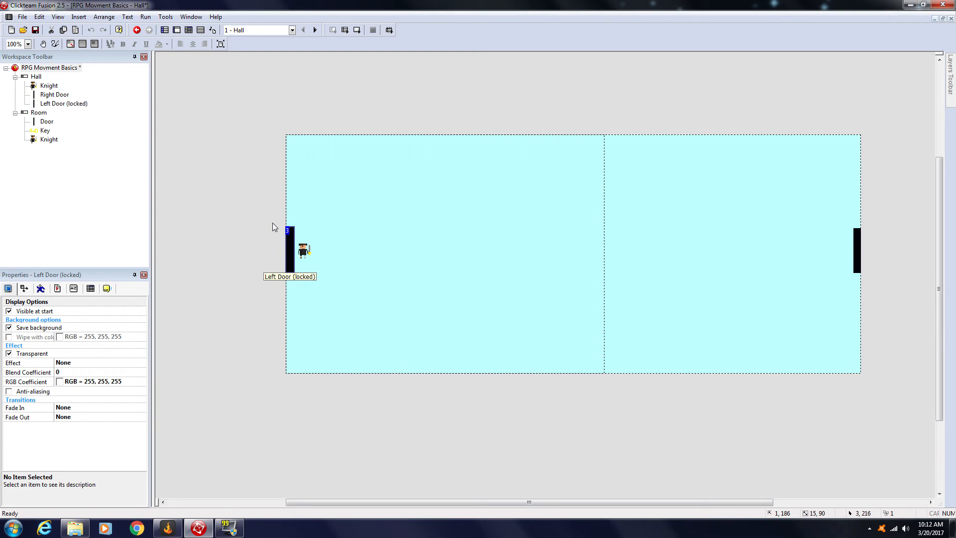
left_click(277, 257)
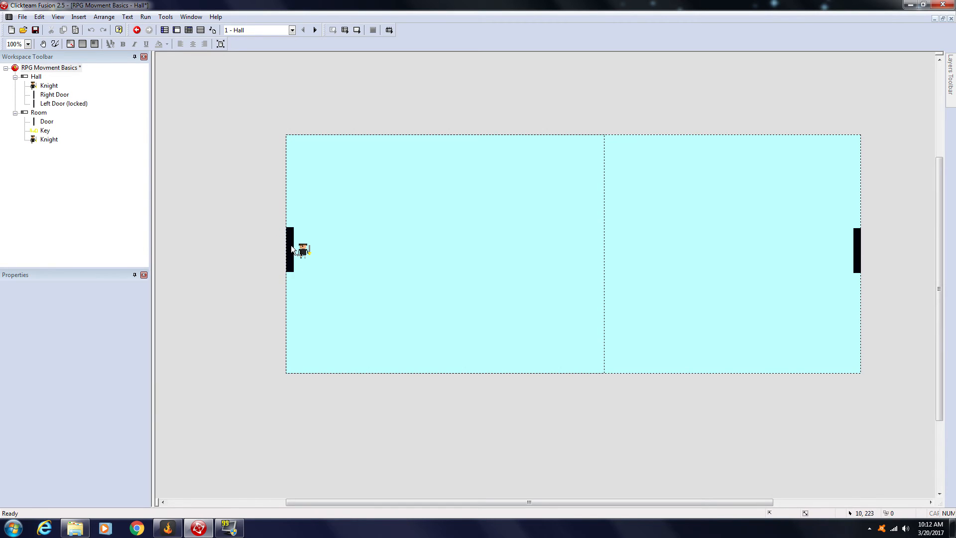
left_click(291, 249)
left_click(42, 68)
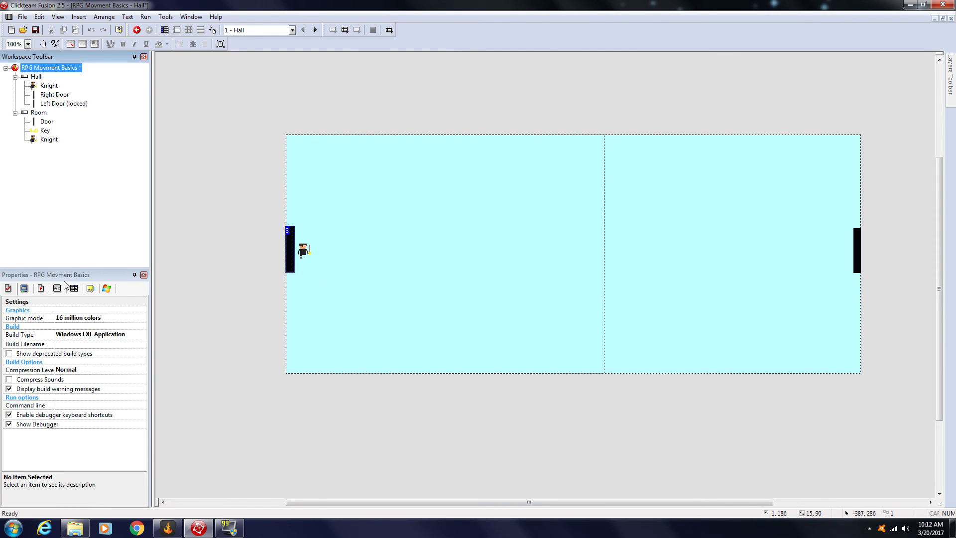
left_click(58, 288)
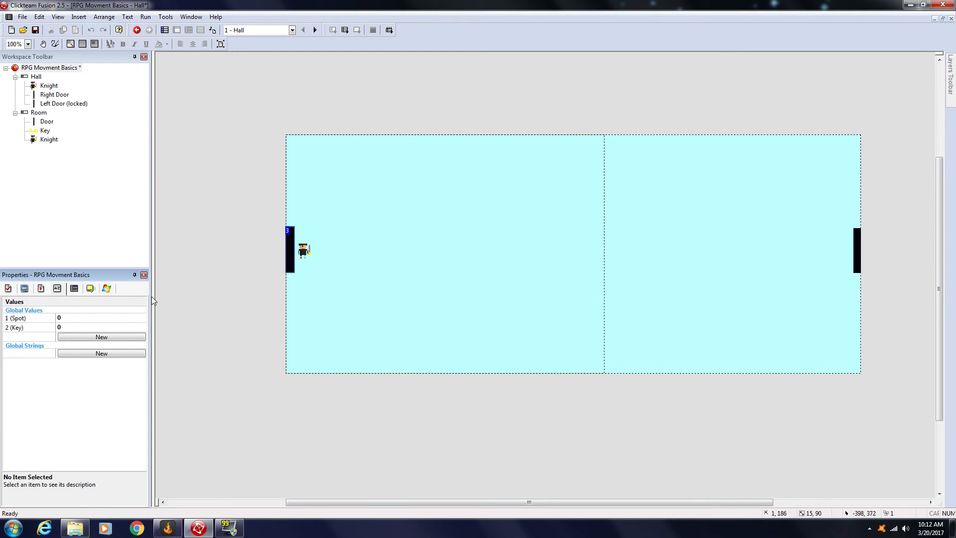
left_click(293, 269)
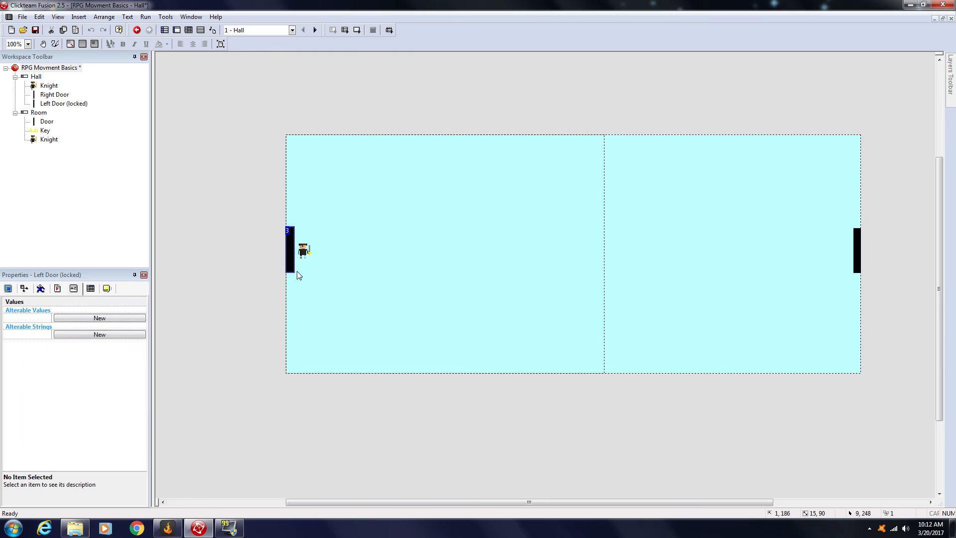
left_click(270, 287)
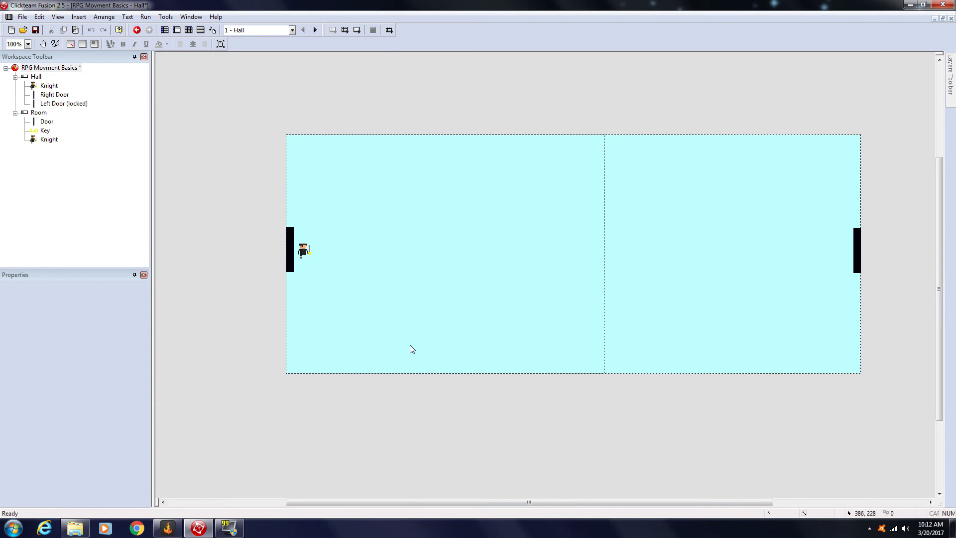
Step: Insert a String object into the Hall frame, placed up and to the right of the Knight at about X 117, Y 146
left_click(81, 20)
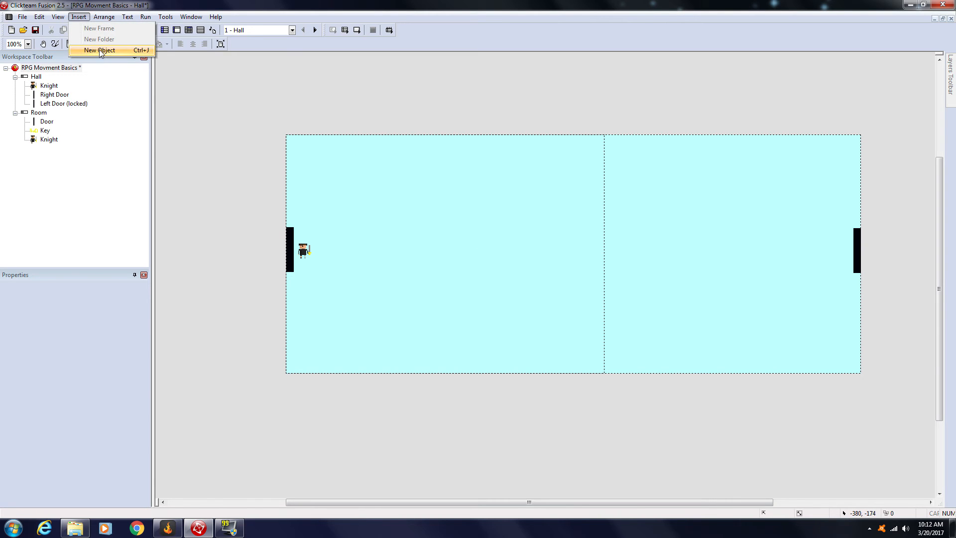
left_click(99, 49)
left_click(258, 230)
key("s")
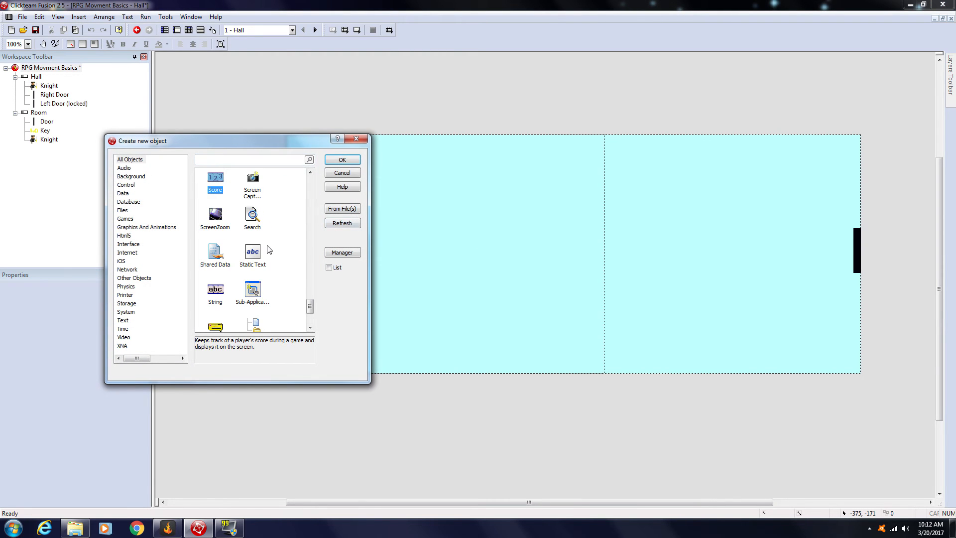
key("s")
key("s")
key("s")
key("s")
key("s")
key("s")
key("s")
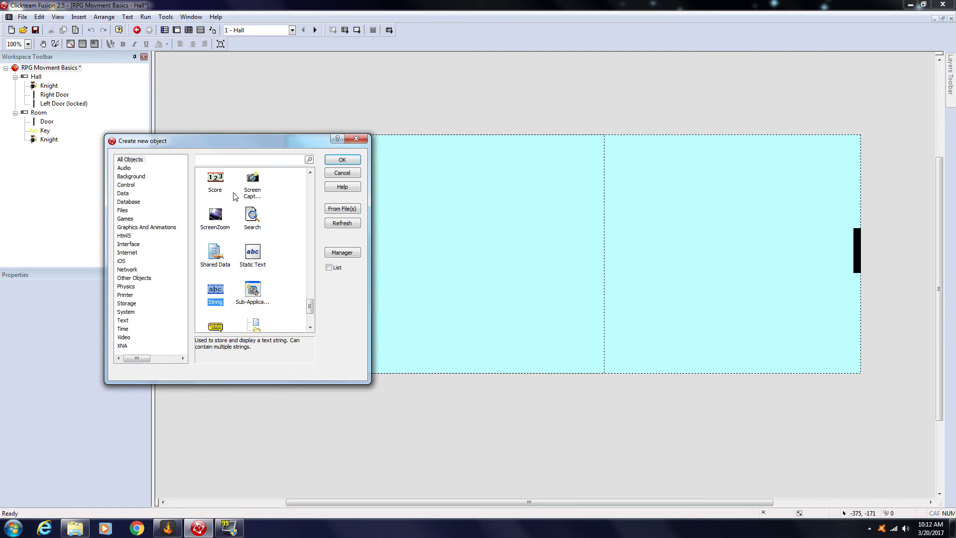
double_click(215, 291)
left_click(288, 201)
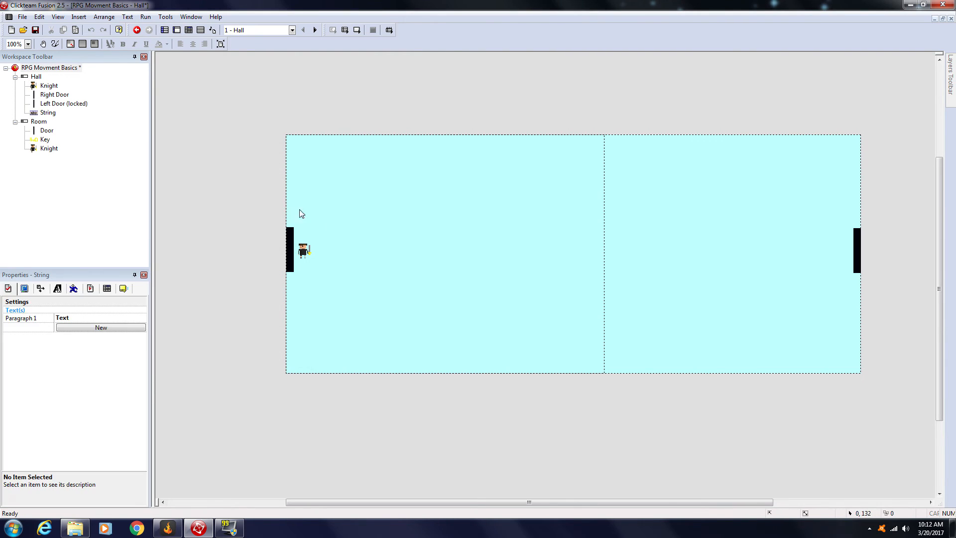
left_click(358, 217)
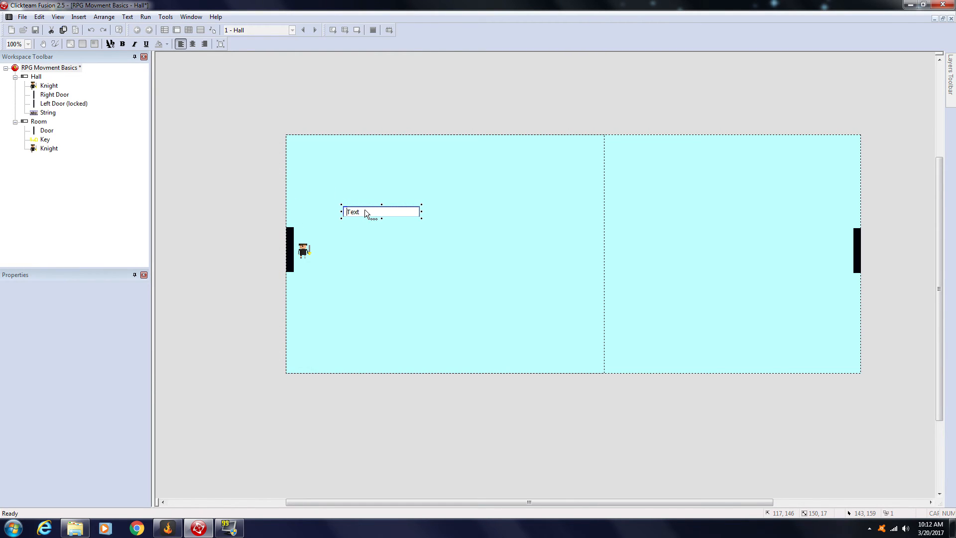
Step: Change the string's text to "Its Locked!" and move it just above the Knight and left door, to about X 11, Y 165
key("BackSpace")
left_click(393, 267)
left_click_drag(356, 213, 327, 215)
left_click(292, 246)
left_click(364, 298)
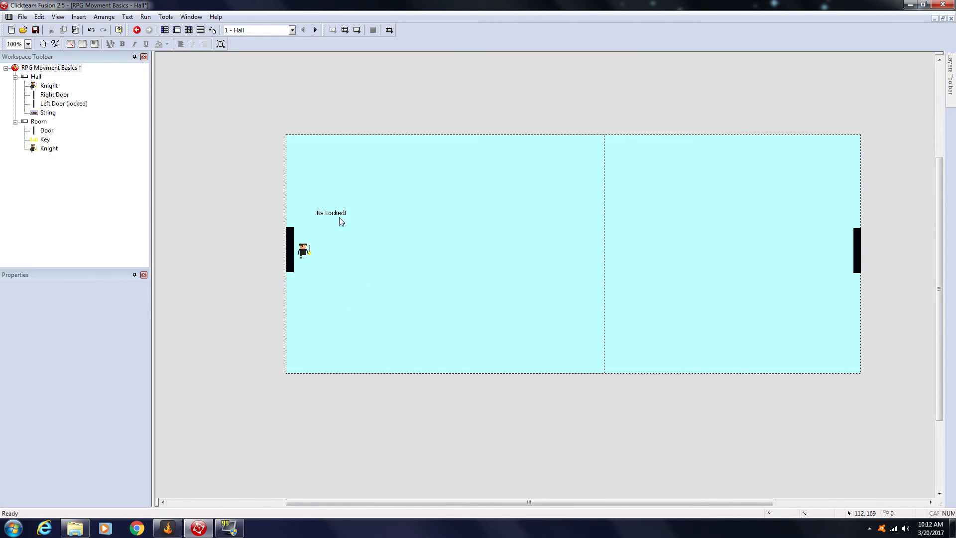
double_click(327, 212)
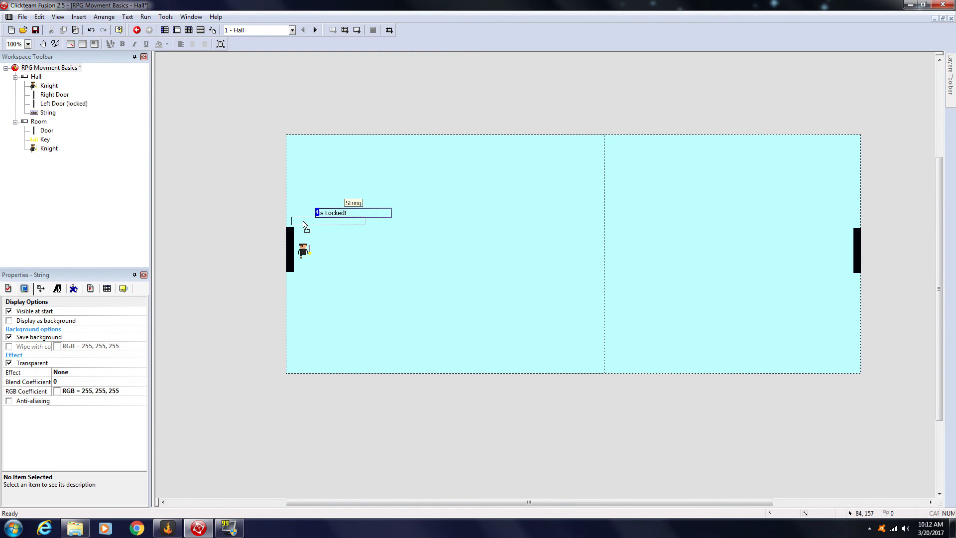
left_click_drag(327, 212, 303, 220)
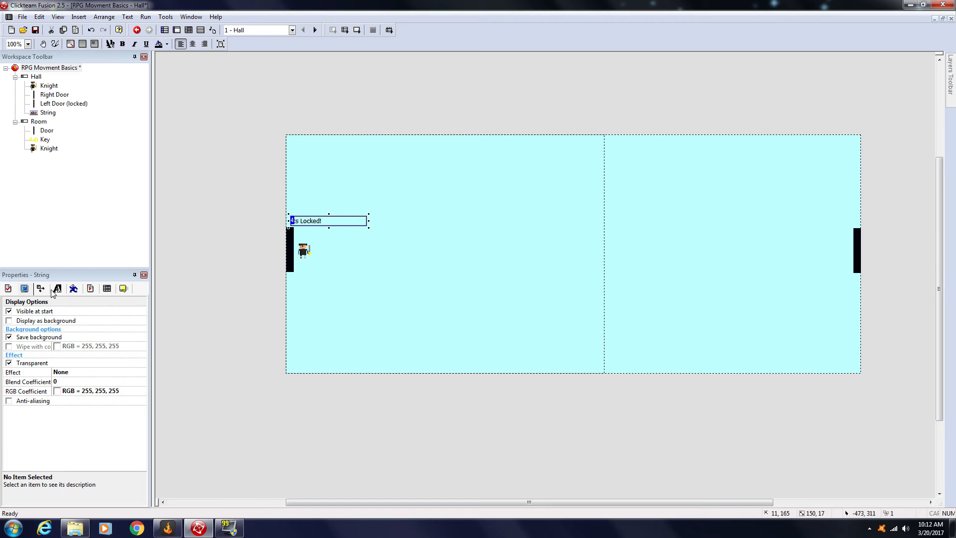
left_click(352, 284)
Step: Format the "Its Locked!" text in bold red, RGB 255, 0, 0
double_click(305, 223)
left_click(74, 288)
left_click(40, 288)
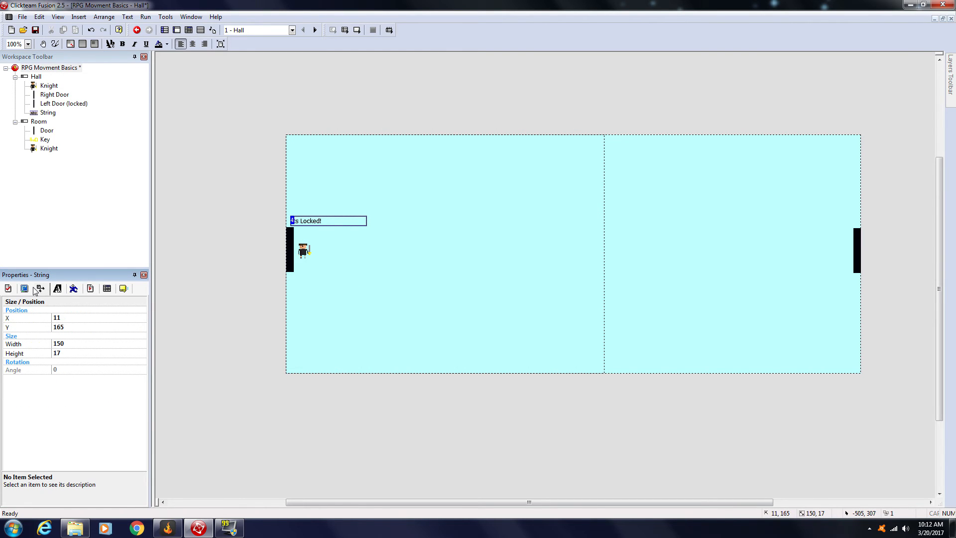
left_click(58, 289)
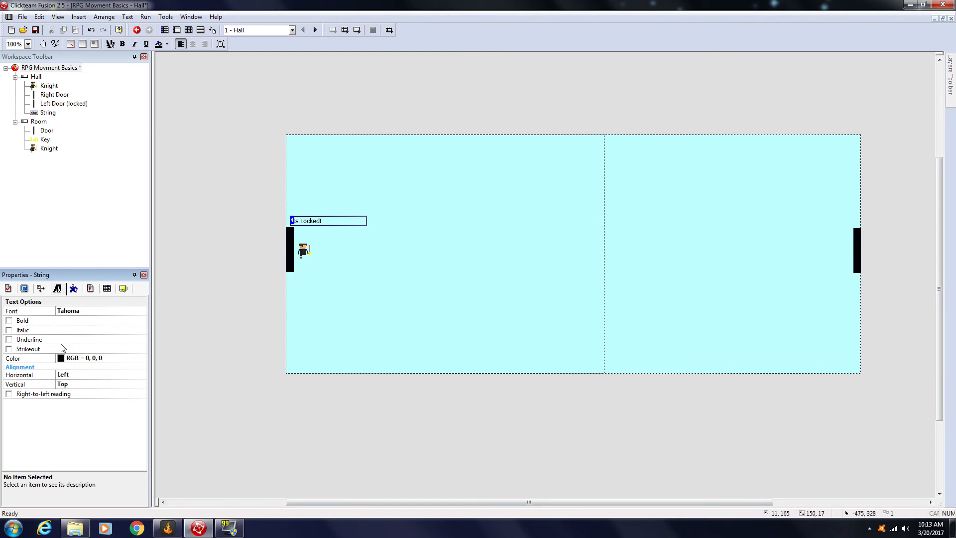
left_click(64, 359)
left_click(64, 377)
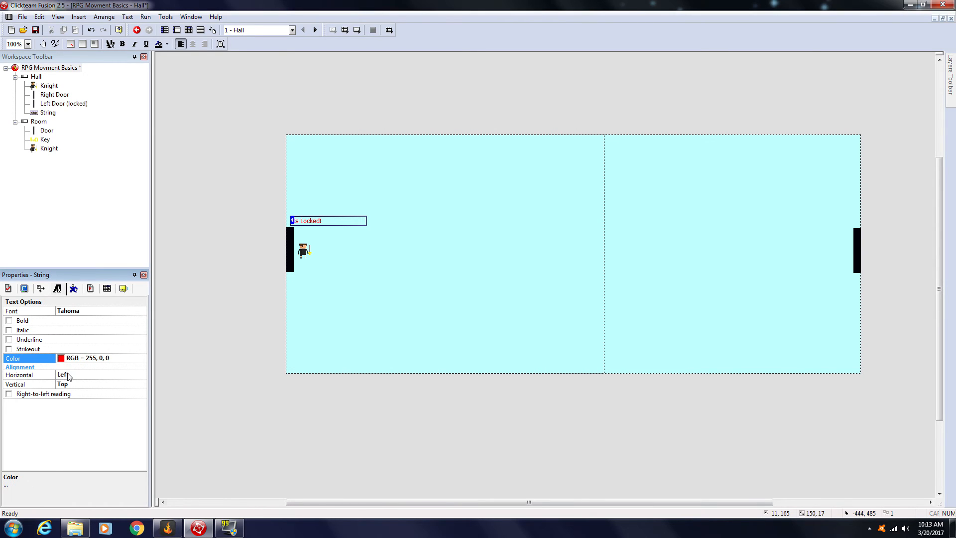
left_click(10, 321)
Step: Set the horizontal alignment of the "Its Locked!" text to Center
left_click(68, 386)
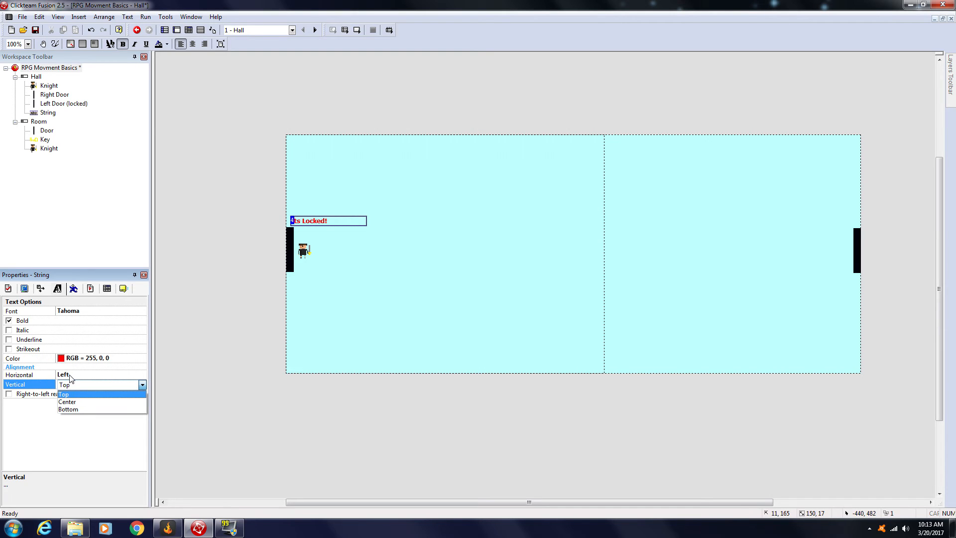
left_click(69, 374)
left_click(69, 375)
left_click(114, 392)
left_click(254, 341)
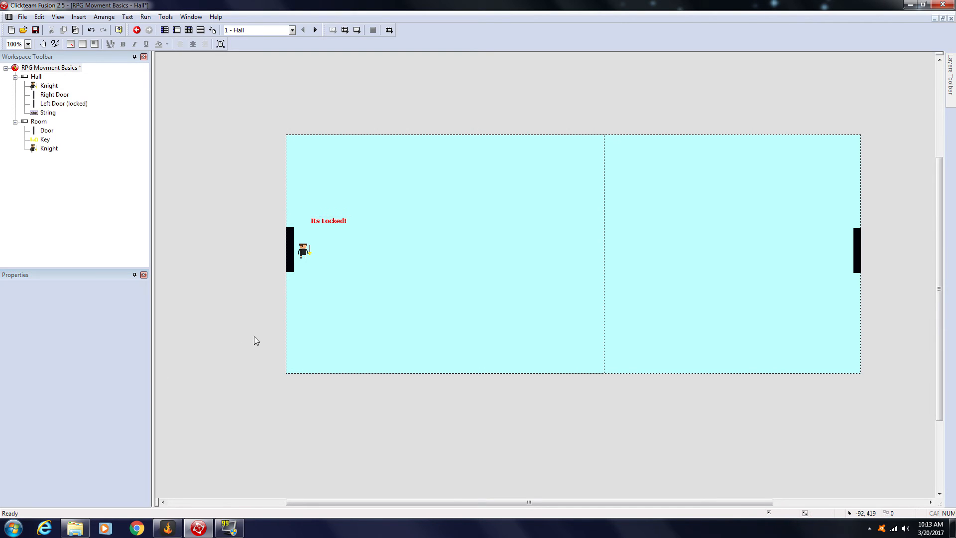
Step: Shift the "Its Locked!" text toward the left door to about X -24, Y 165, and check it in a test run
left_click_drag(331, 226, 314, 227)
right_click(309, 221)
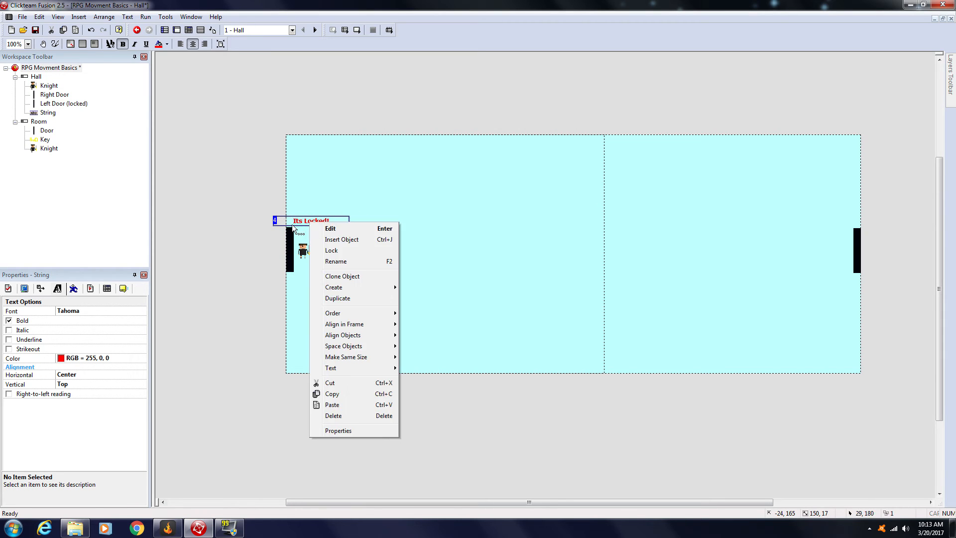
left_click(254, 173)
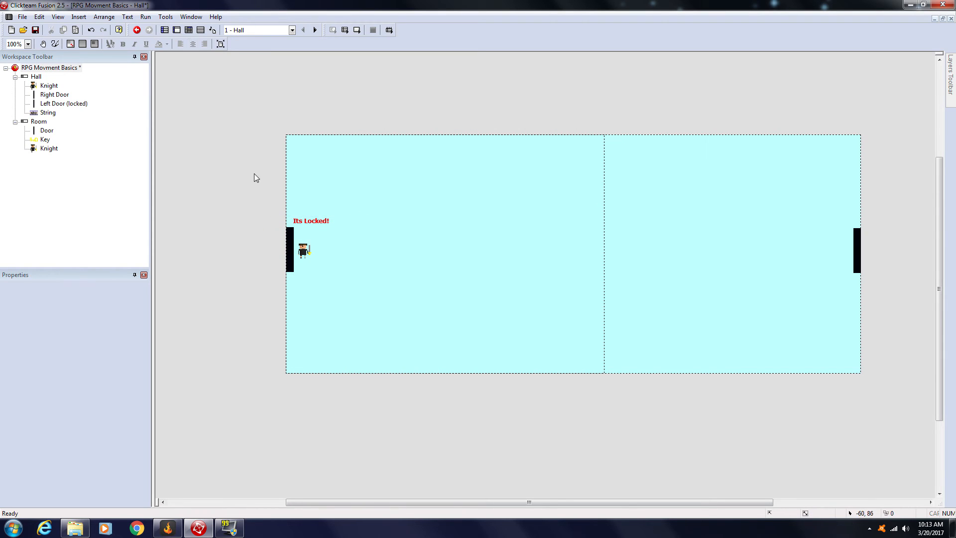
left_click(358, 31)
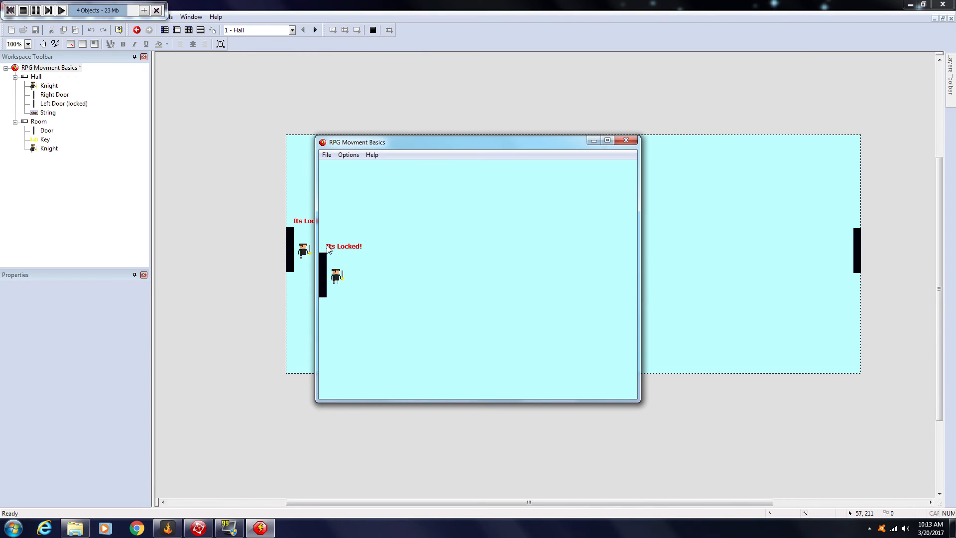
left_click(627, 139)
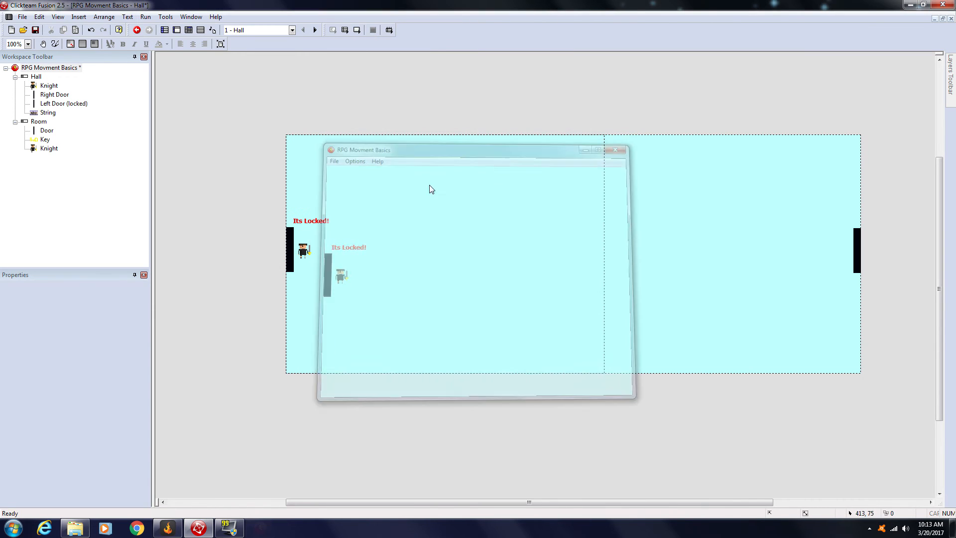
Step: Turn off "Visible at start" for the "Its Locked!" string
left_click(319, 222)
left_click(44, 288)
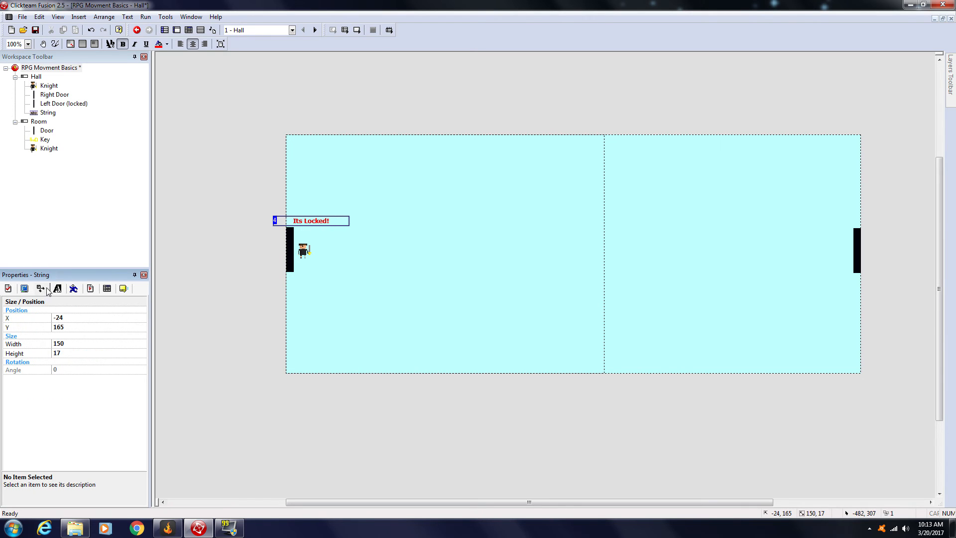
left_click(73, 289)
left_click(10, 290)
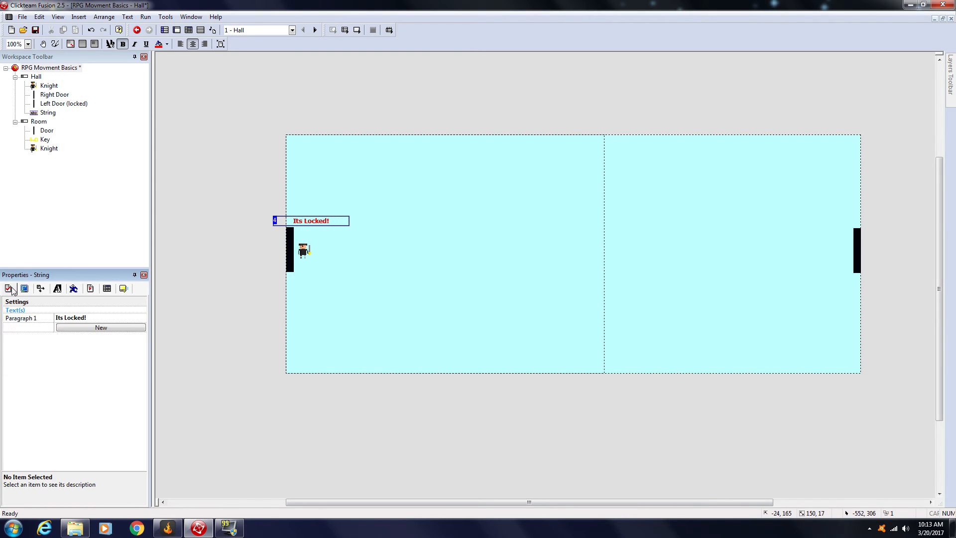
left_click(107, 289)
left_click(73, 288)
left_click(57, 289)
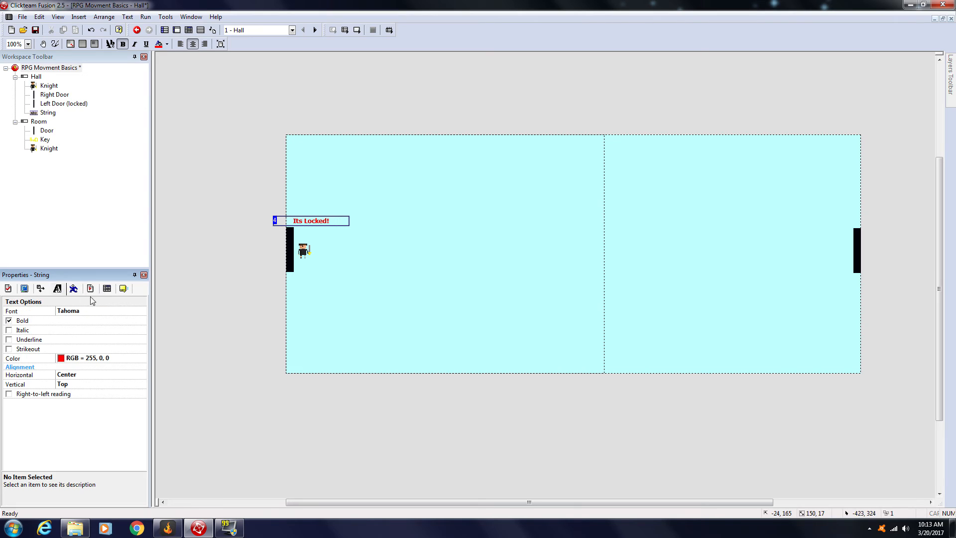
left_click(124, 288)
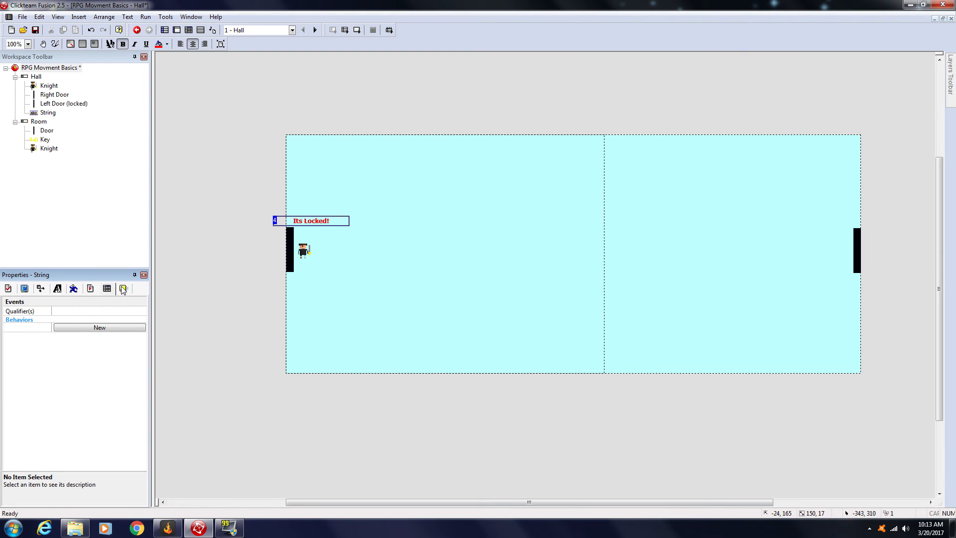
left_click(41, 290)
left_click(25, 290)
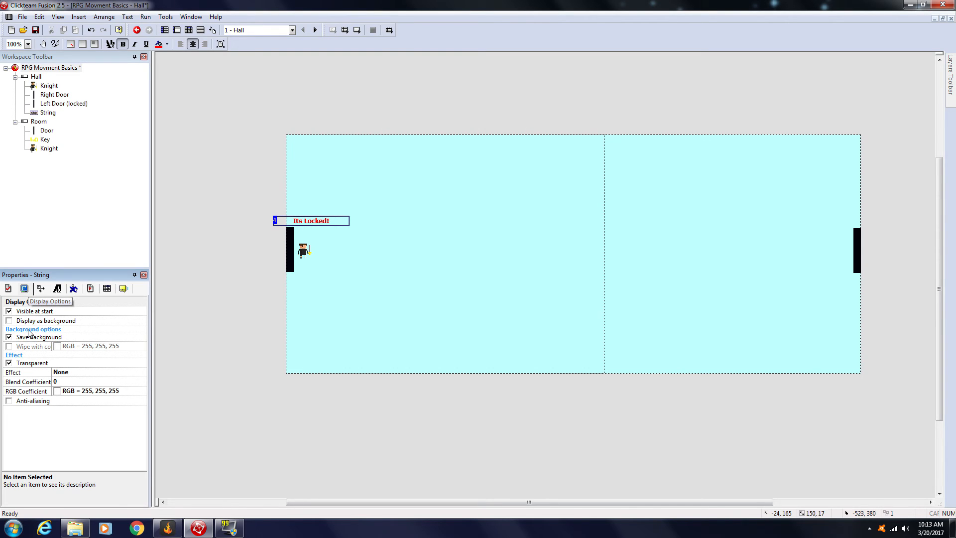
left_click(9, 311)
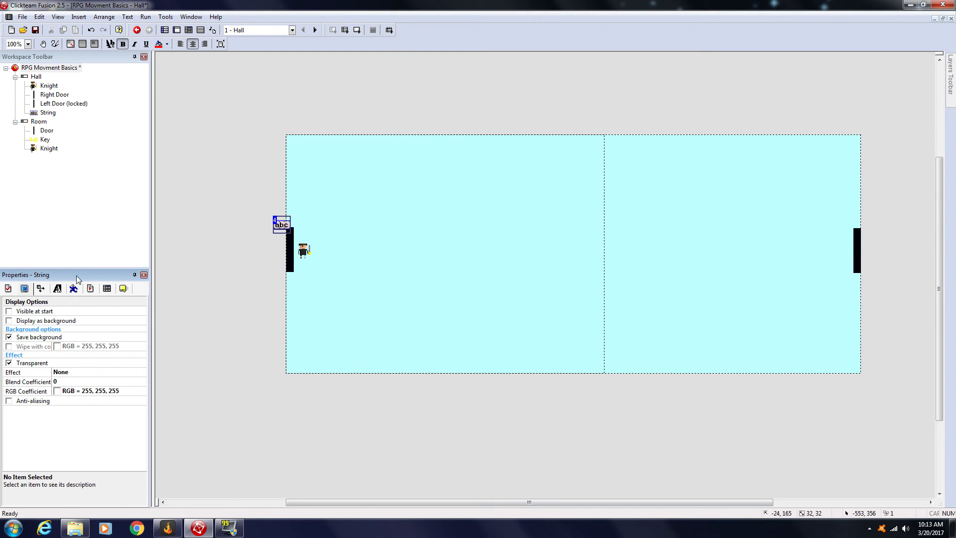
left_click(186, 286)
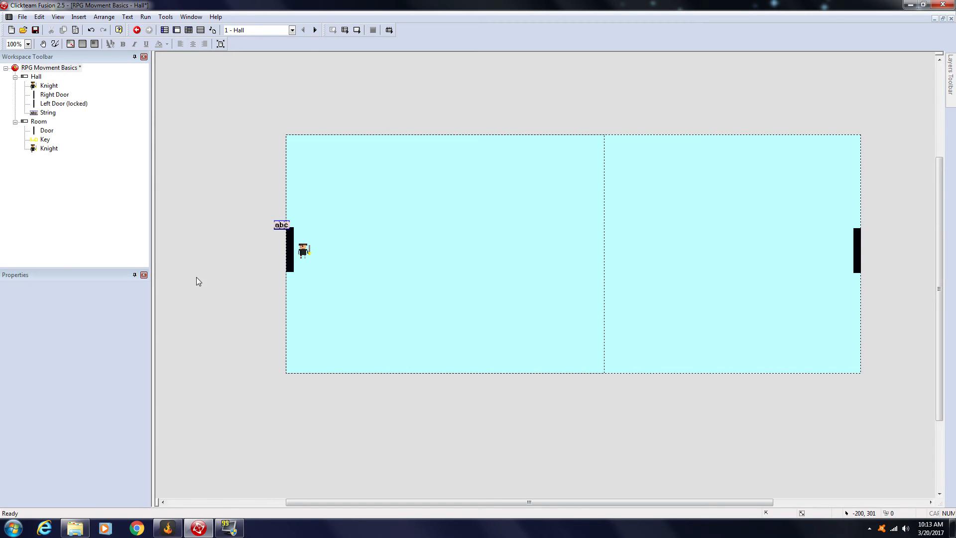
Step: Add a Hall event for a collision between the Knight and the Left Door (locked)
left_click(191, 31)
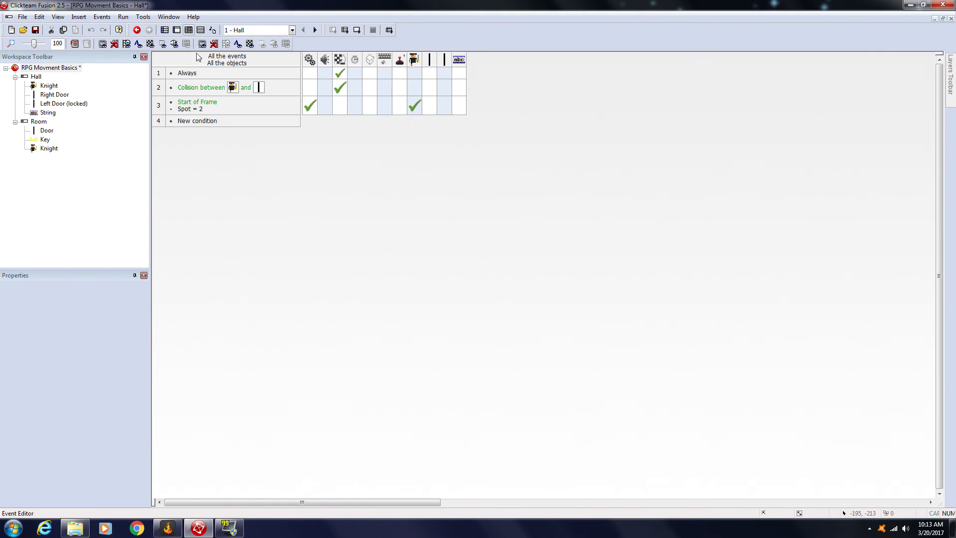
double_click(213, 121)
right_click(278, 241)
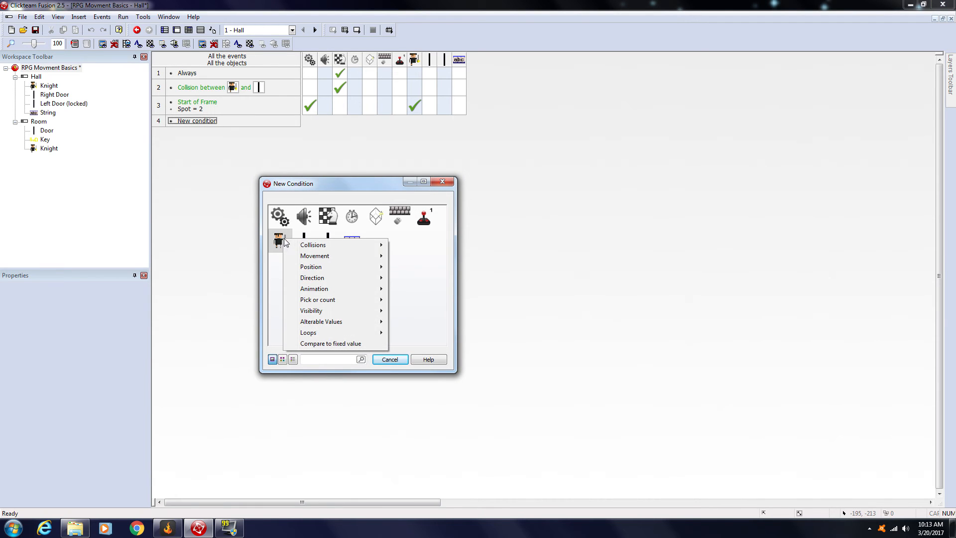
left_click(465, 254)
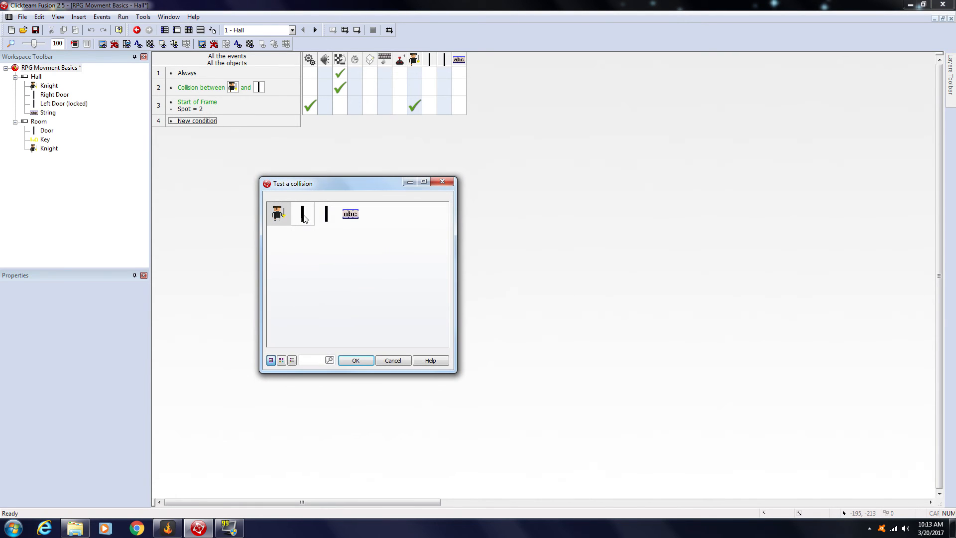
left_click(326, 214)
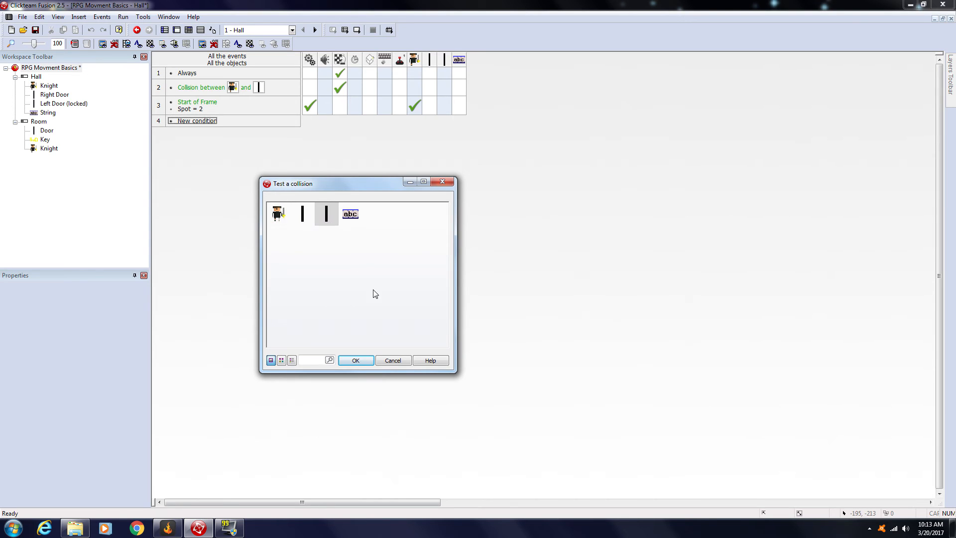
left_click(354, 360)
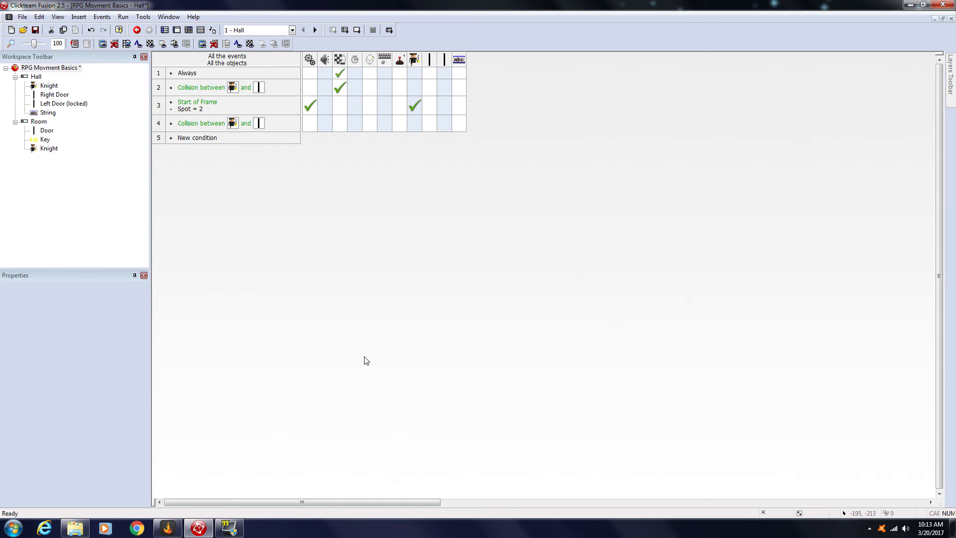
Step: Add the condition that the global value Key equals 0 to the Knight and Left Door collision event
right_click(217, 126)
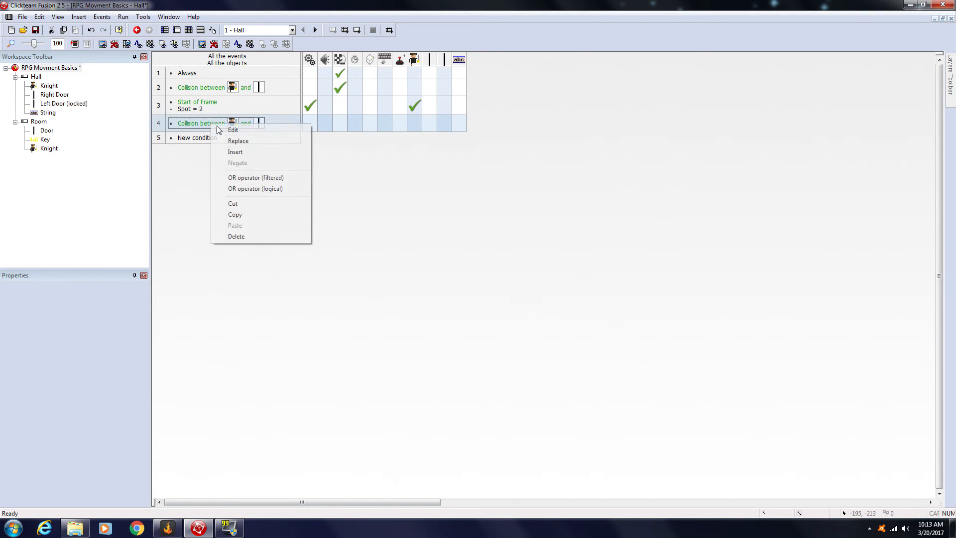
left_click(235, 151)
left_click(282, 217)
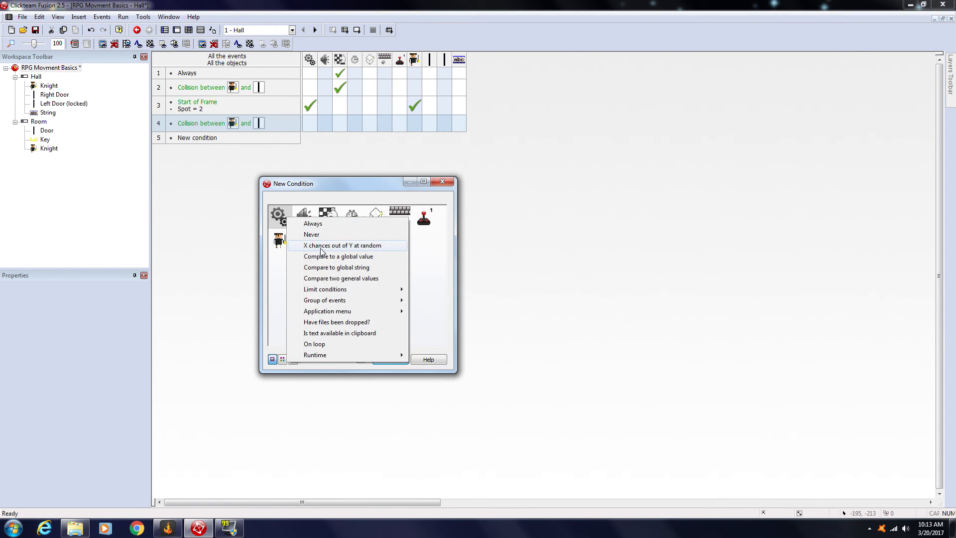
left_click(323, 256)
left_click(160, 173)
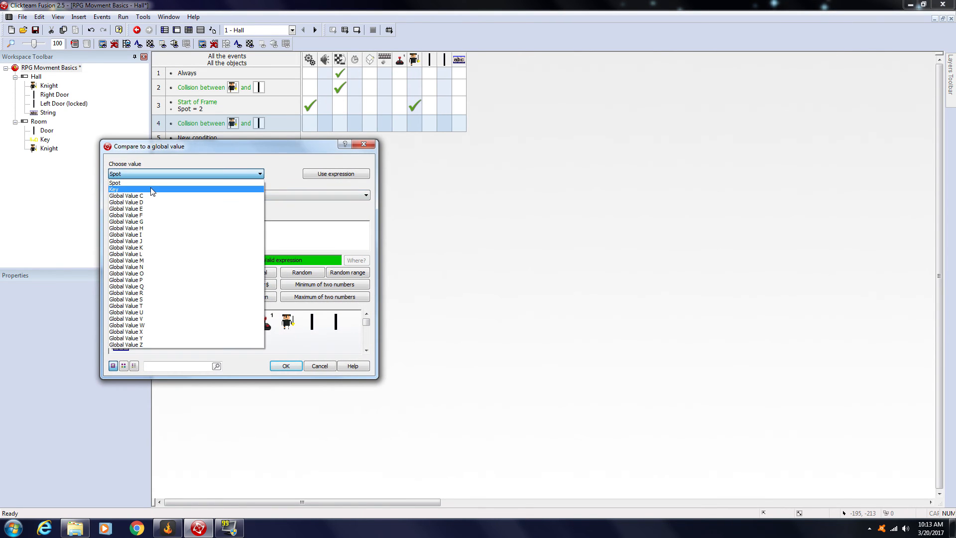
left_click(150, 189)
left_click(286, 366)
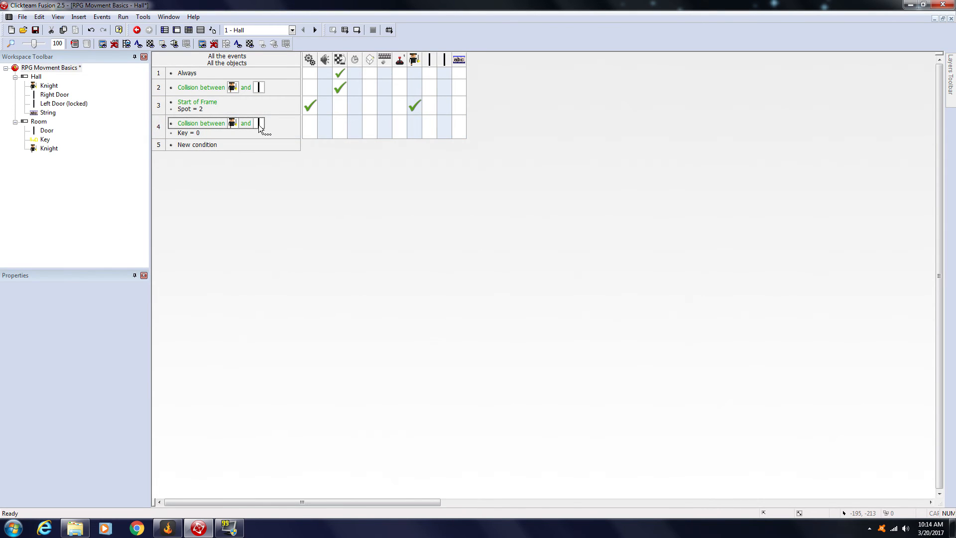
Step: Make the Knight bounce in the left door collision event with Key = 0
left_click(414, 124)
mouse_move(438, 131)
left_click(539, 156)
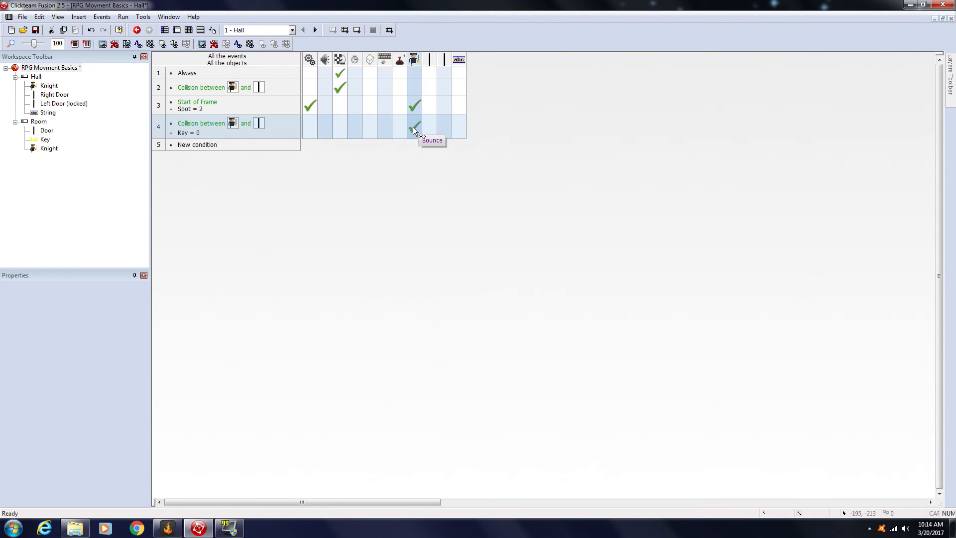
Step: Make the "Its Locked!" string reappear in the Knight and Left Door collision event with Key = 0
left_click(462, 132)
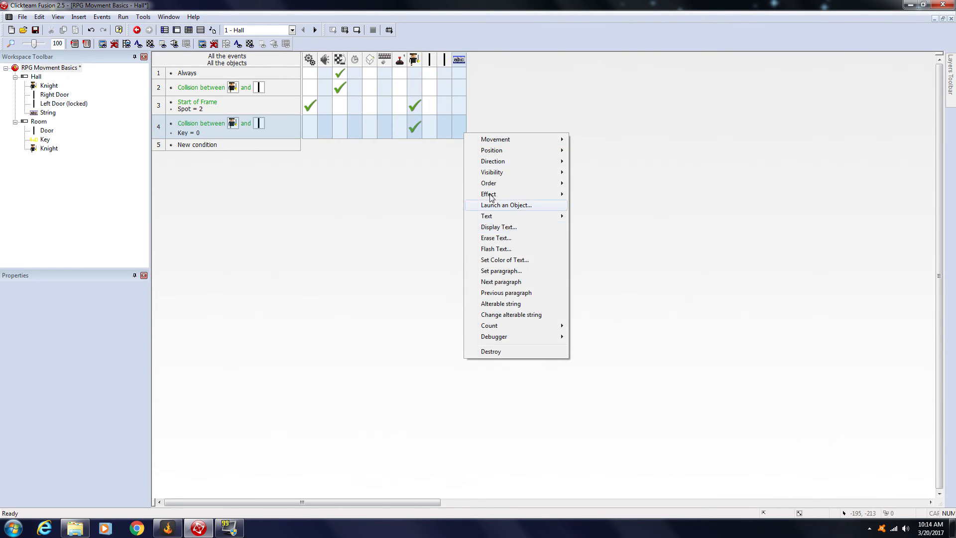
mouse_move(503, 173)
left_click(613, 182)
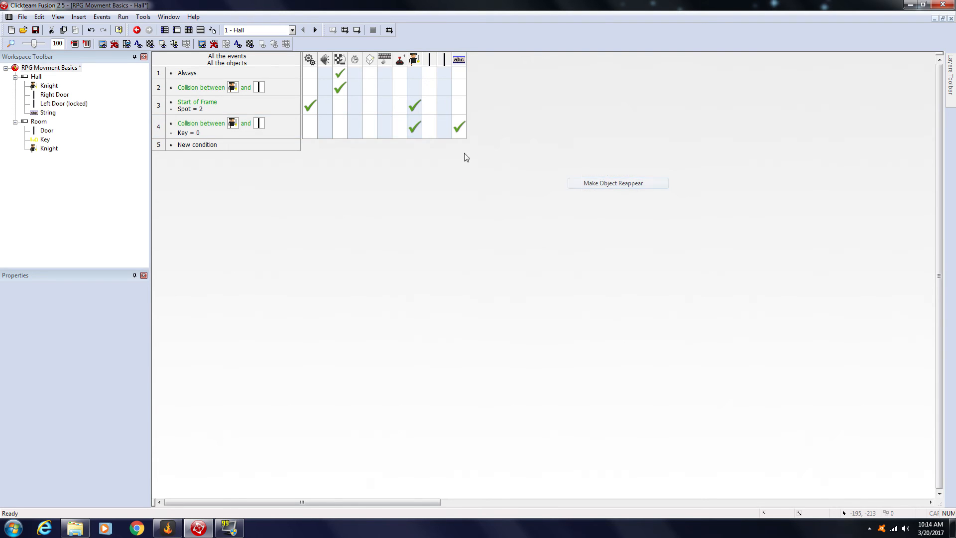
Step: Run the application and move the Knight repeatedly against the locked left door to test the bounce and message
left_click(345, 30)
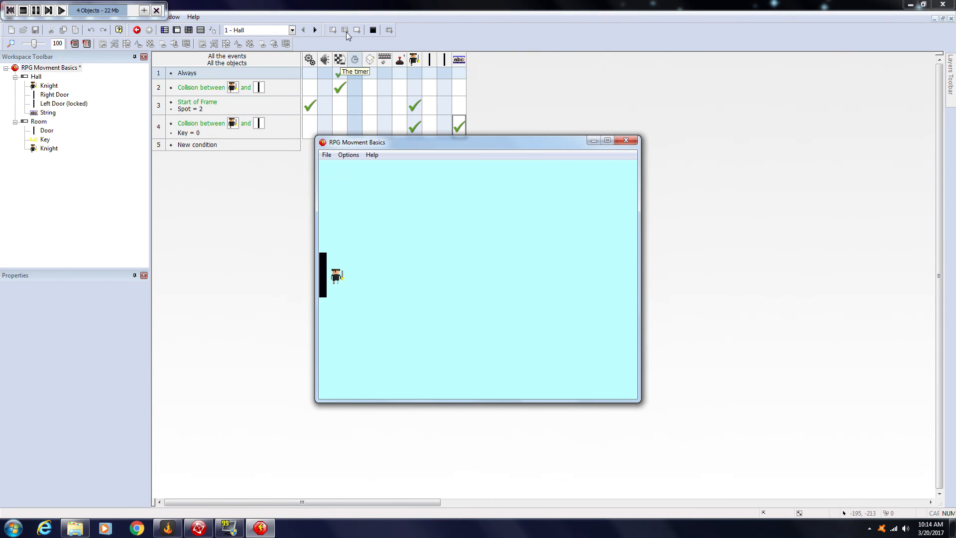
key("Down")
key("Left")
key("Up")
key("Left")
key("Up")
key("Down")
key("Left")
key("Left")
key("Right")
key("Up")
key("Down")
key("Left")
key("Right")
key("Left")
key("Up")
Step: Test walking the Knight into Room and back to the Hall's locked left door, and close the test run
key("Right")
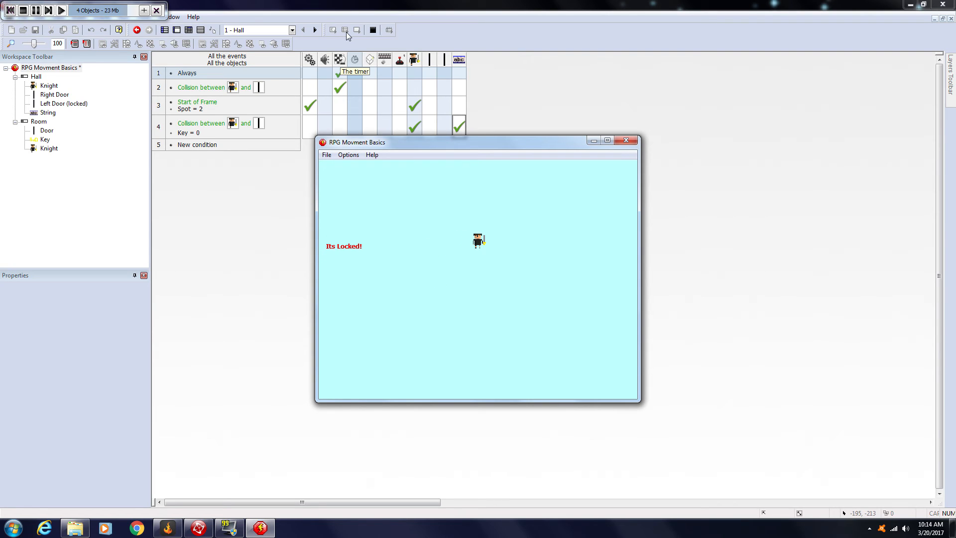
key("Down")
key("Right")
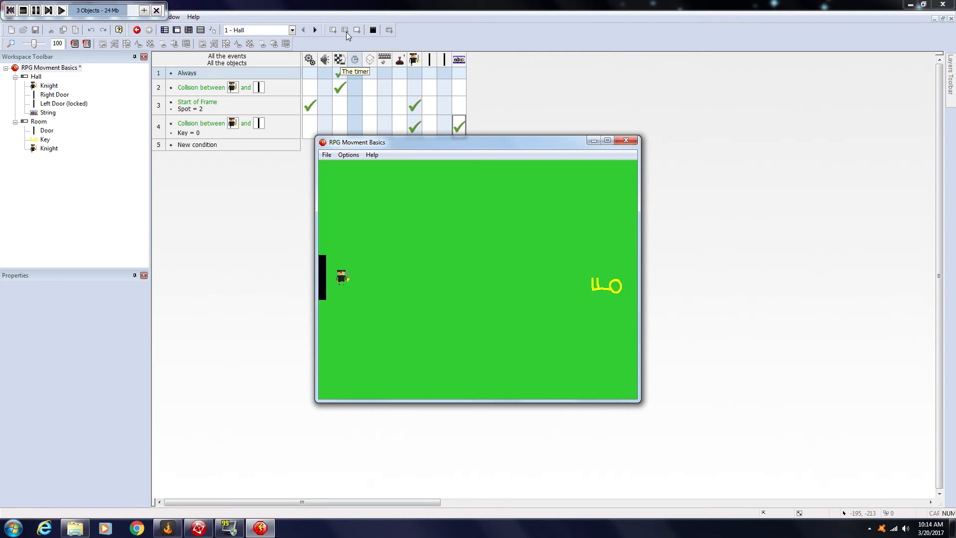
key("Left")
key("Left")
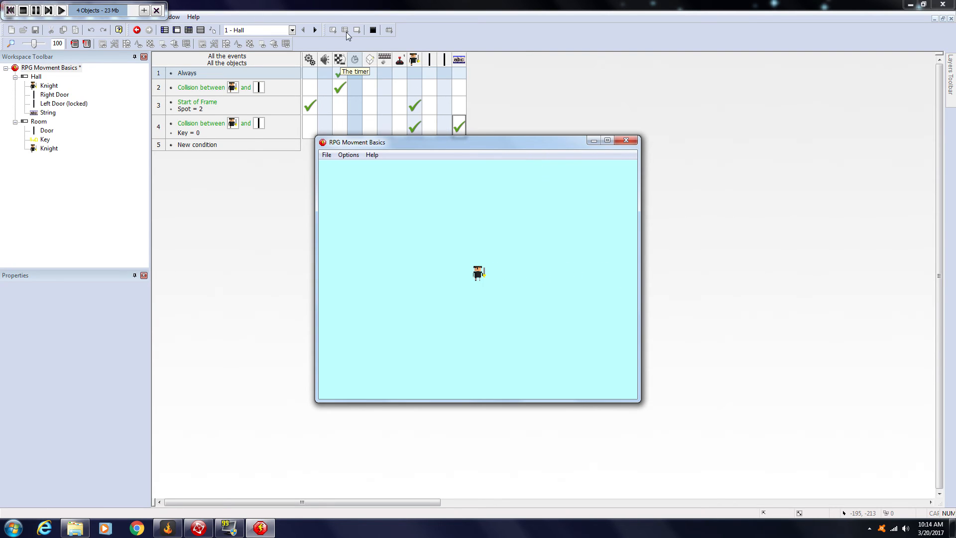
key("Left")
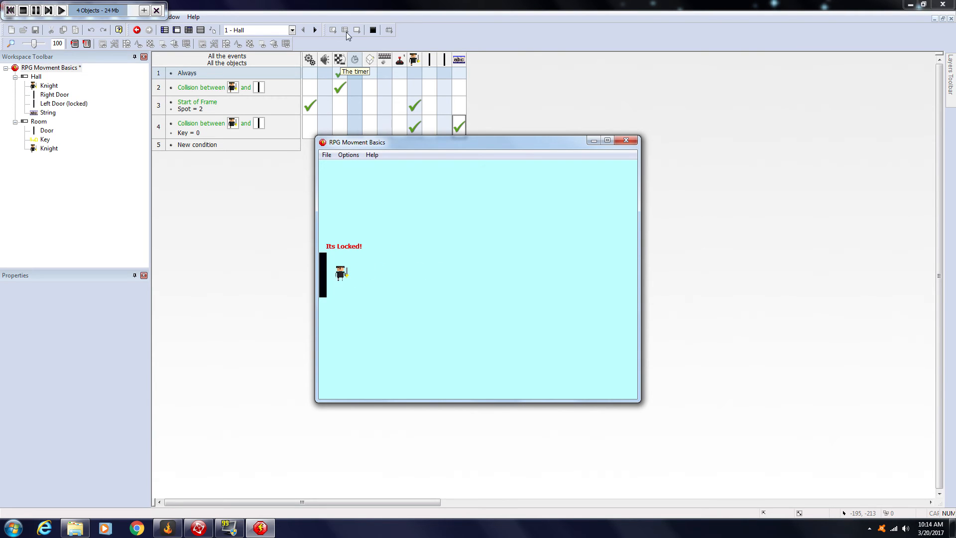
key("Right")
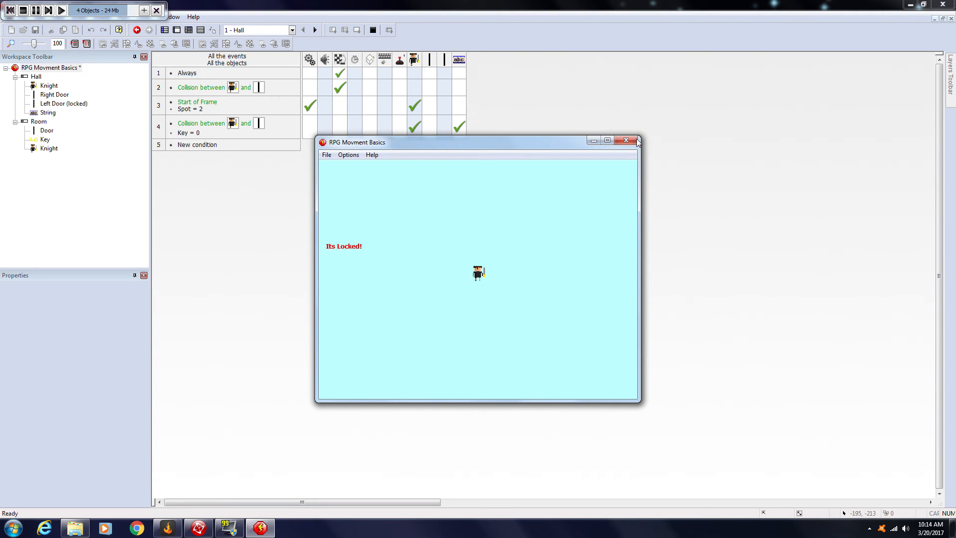
left_click(626, 140)
Step: Turn on "Follow the frame" for the "Its Locked!" string in the Hall frame
left_click(167, 31)
double_click(197, 77)
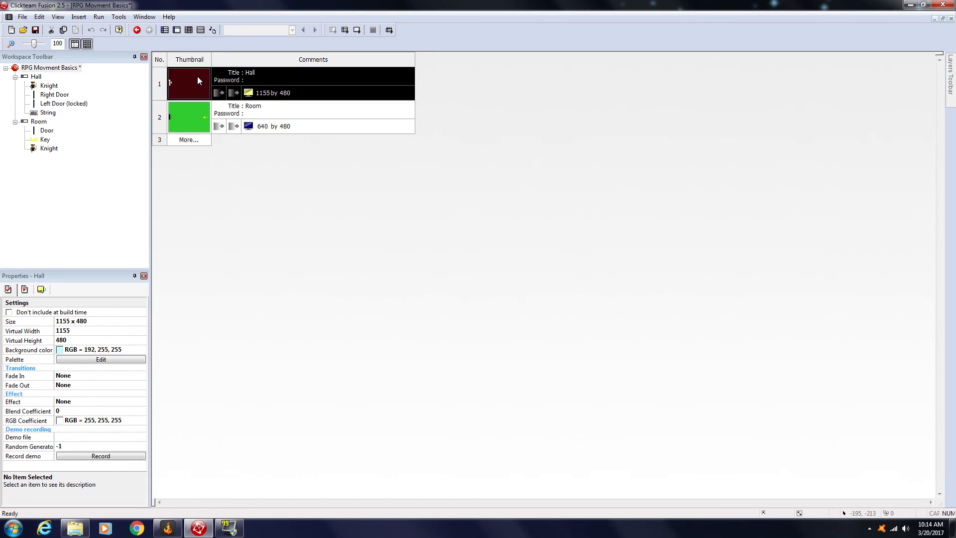
left_click(282, 225)
left_click(41, 290)
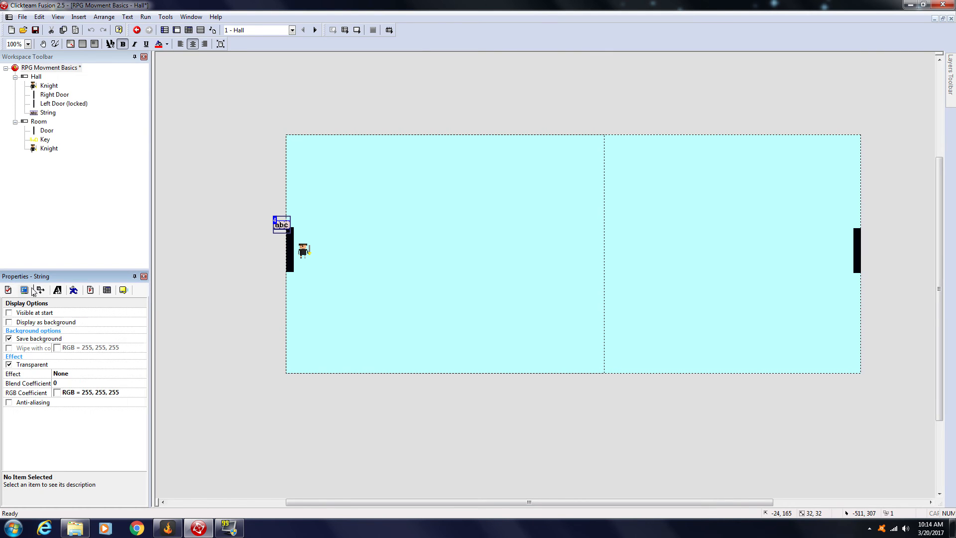
left_click(91, 290)
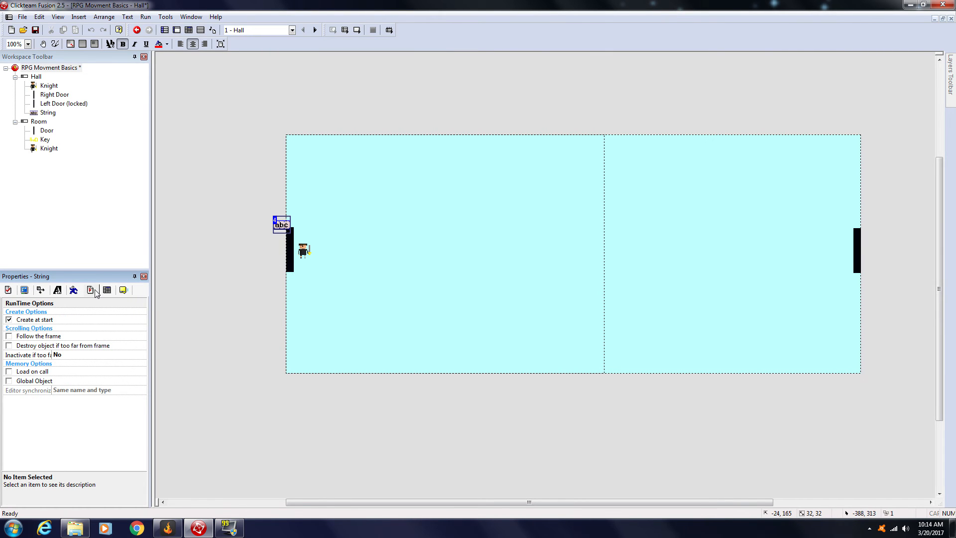
left_click(9, 337)
Step: Run the application, test the string's position by walking the Knight away from and into the left door, and close it
left_click(343, 32)
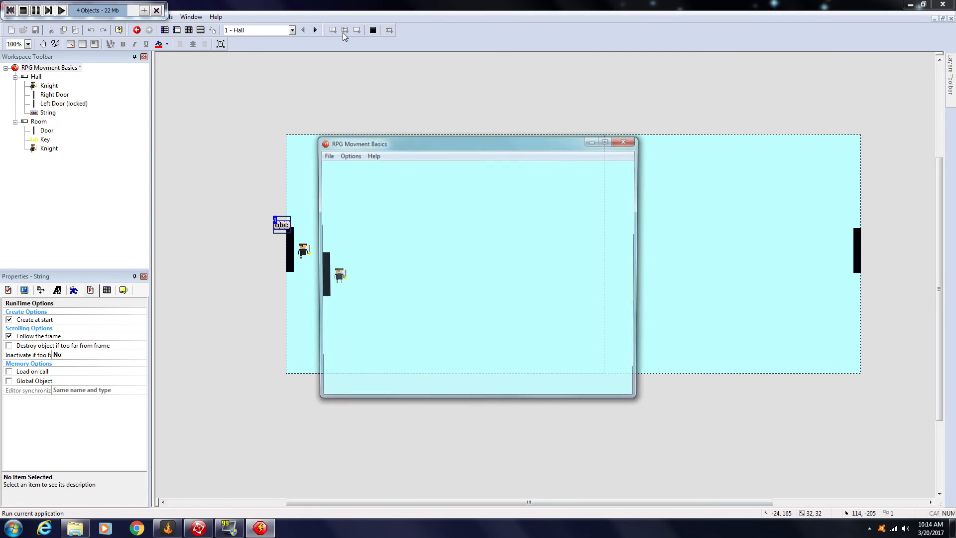
key("Right")
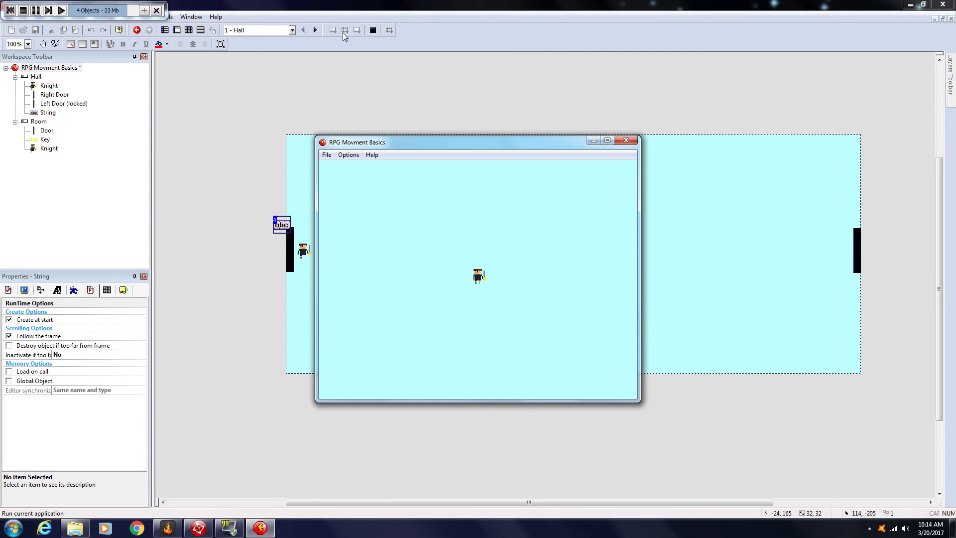
key("Left")
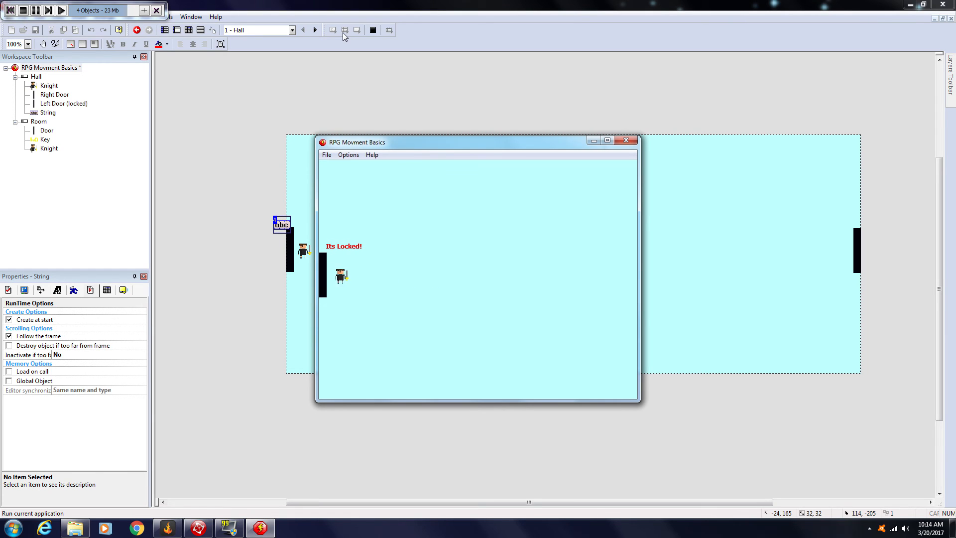
left_click(620, 143)
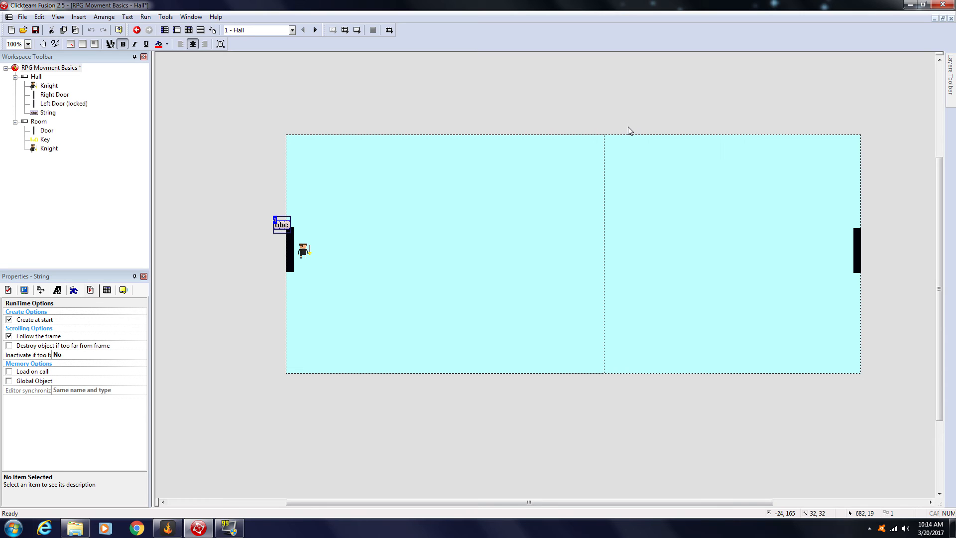
Step: Add an event in the Room frame that tests a collision between the Knight and the Key
left_click(164, 30)
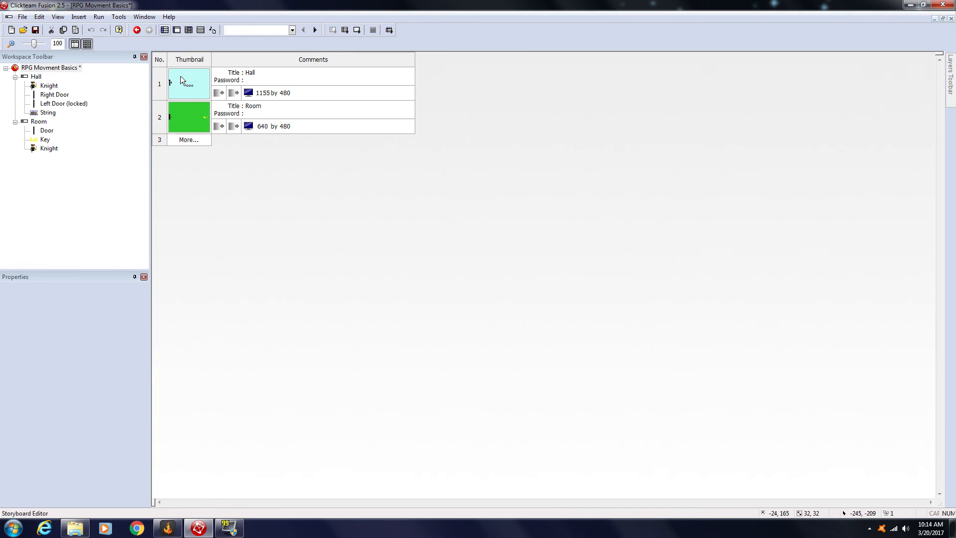
double_click(197, 121)
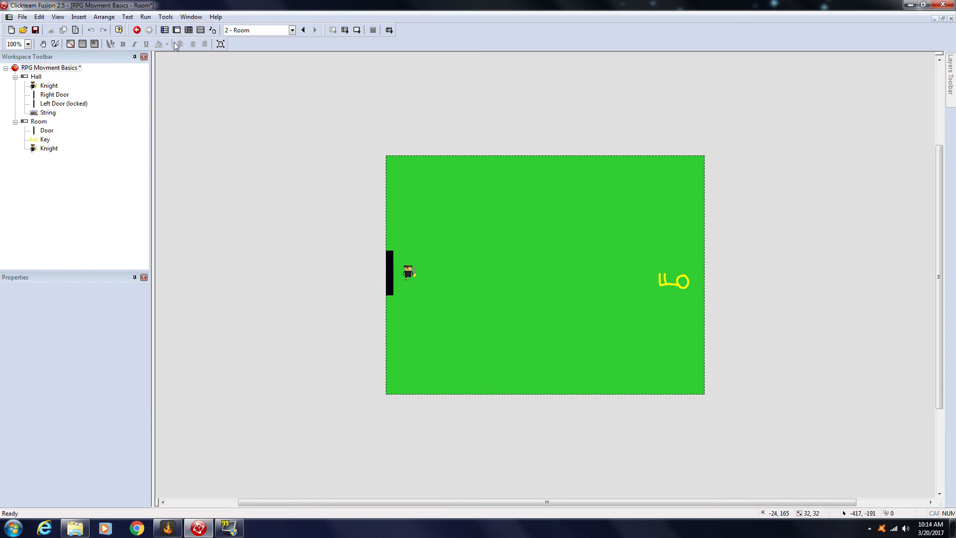
left_click(164, 30)
double_click(193, 115)
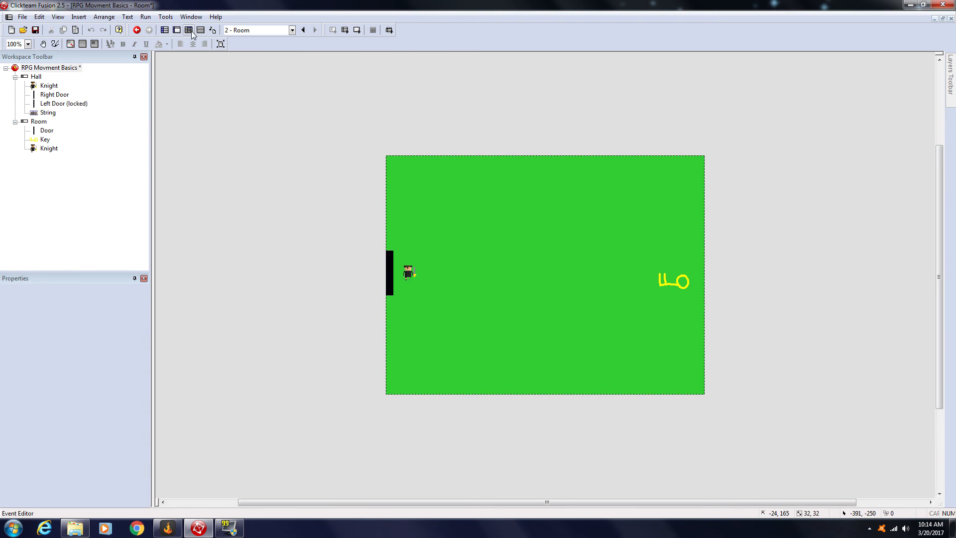
left_click(192, 31)
left_click(195, 89)
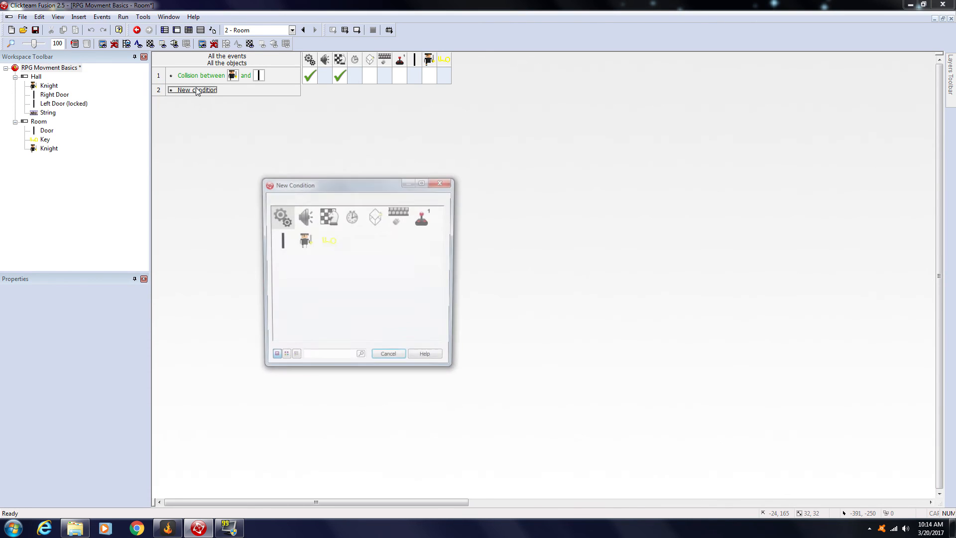
right_click(308, 248)
mouse_move(338, 249)
left_click(438, 250)
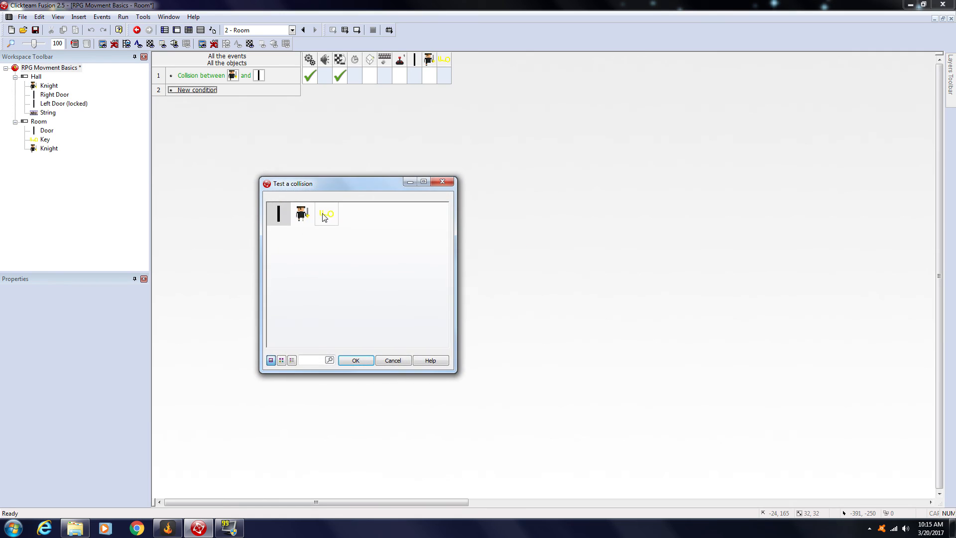
left_click(324, 214)
left_click(355, 360)
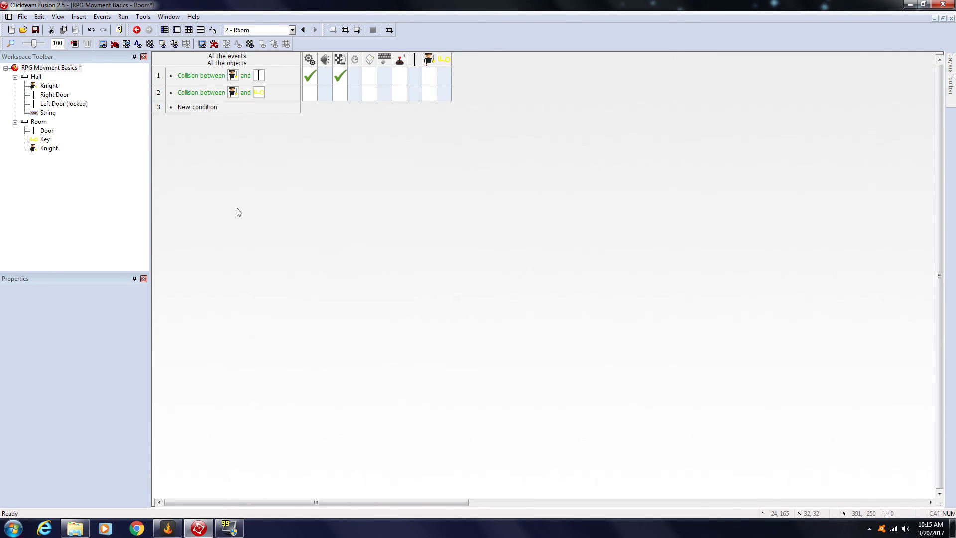
Step: Make the Knight and Key collision event destroy the Key and set the global value Key to 1
right_click(440, 98)
left_click(483, 260)
right_click(312, 93)
mouse_move(378, 112)
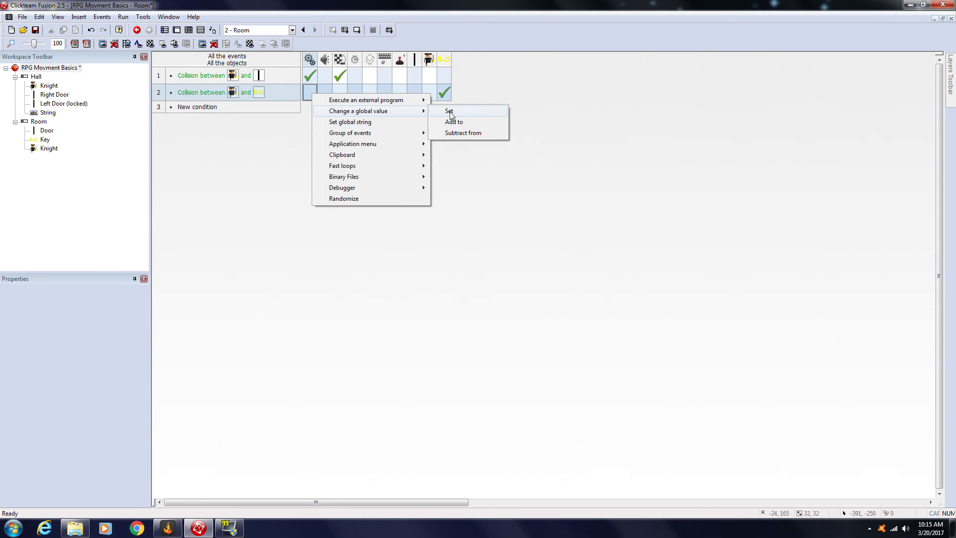
left_click(451, 113)
left_click(201, 187)
scroll(189, 224, "up", 5)
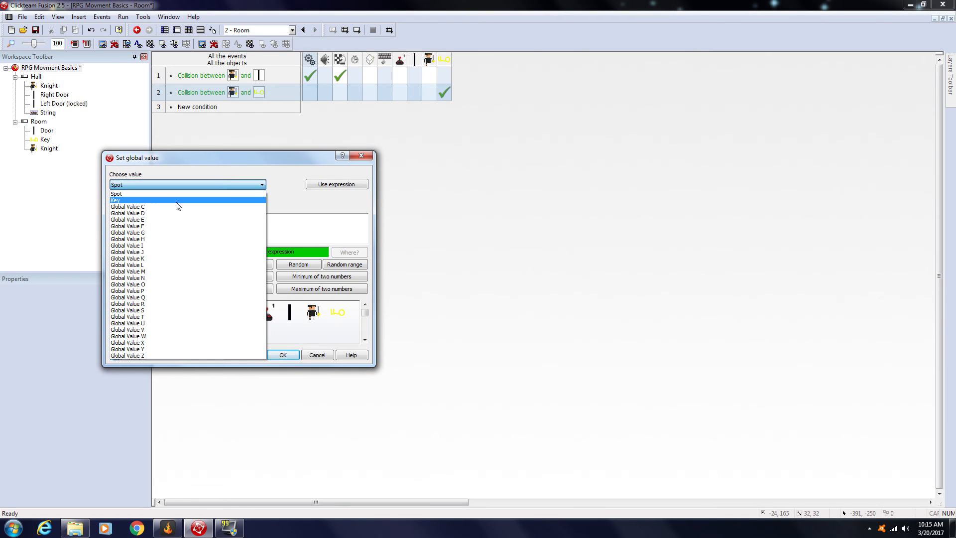
left_click(147, 204)
key("BackSpace")
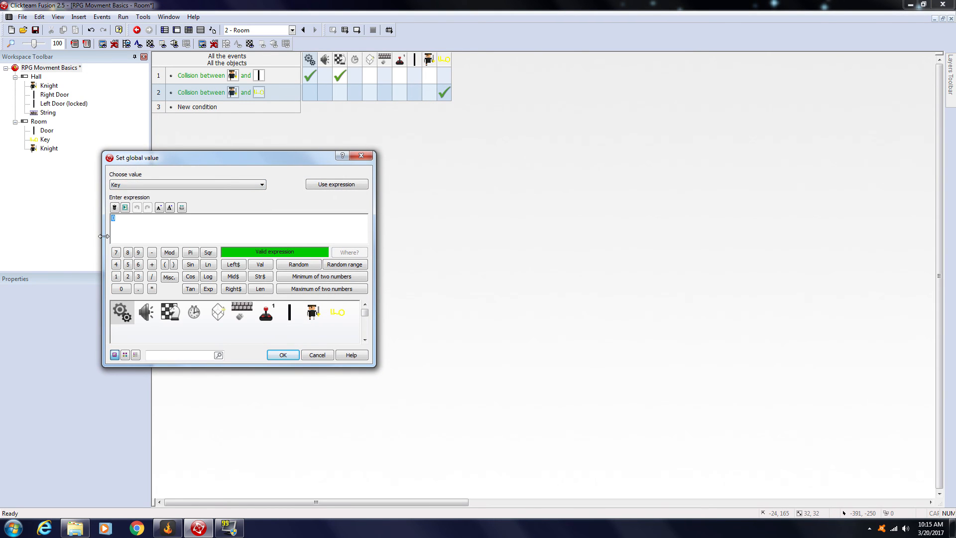
type("1")
left_click(282, 355)
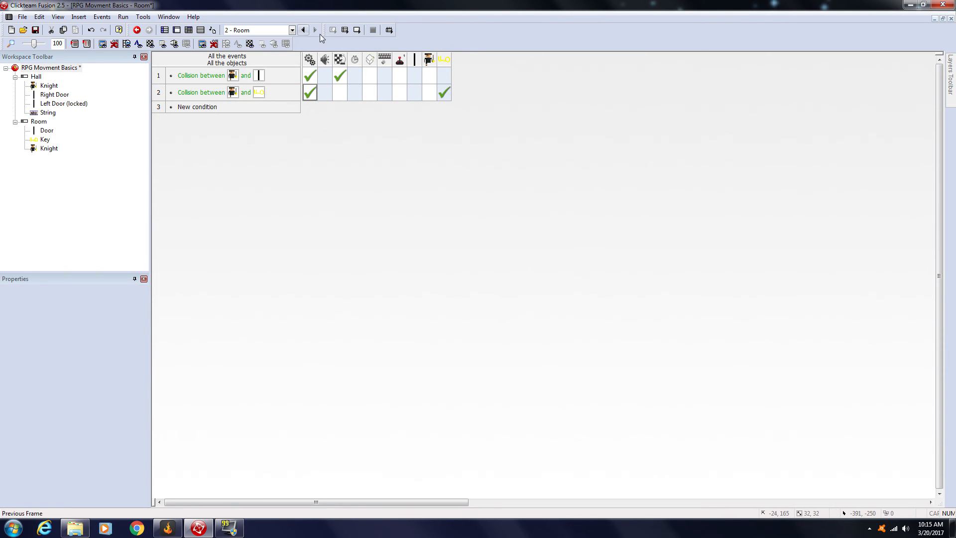
Step: Add a new event in the Hall frame with a collision condition for Left Door (locked)
left_click(164, 30)
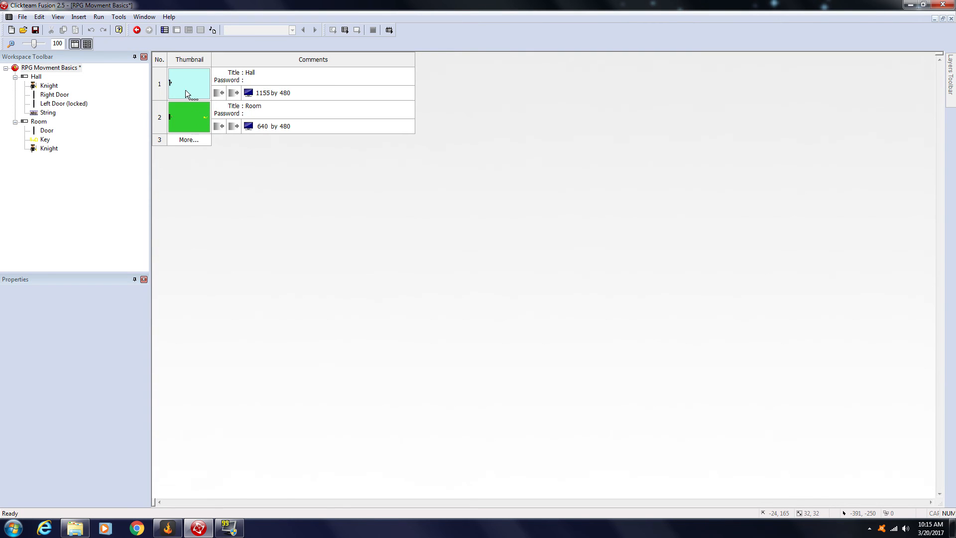
left_click(185, 90)
left_click(188, 30)
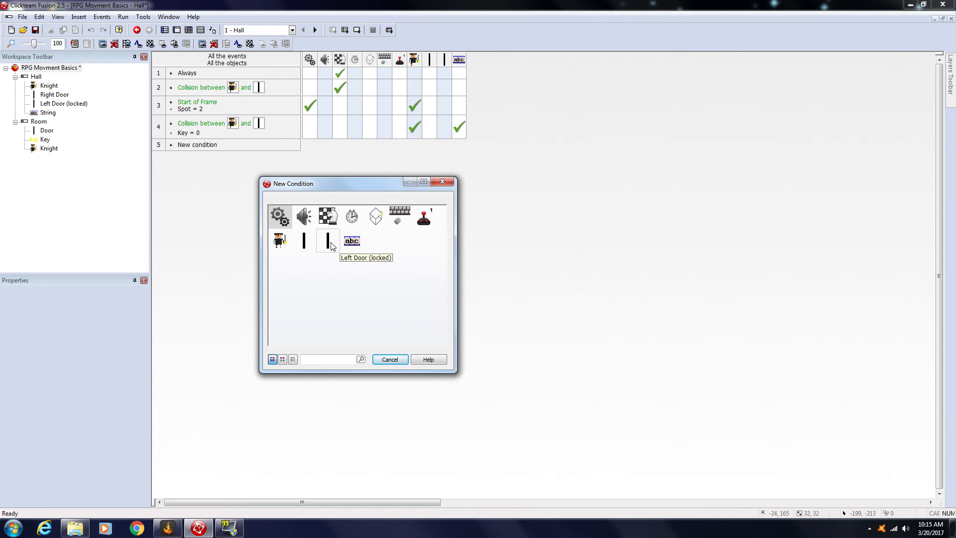
left_click(328, 241)
mouse_move(356, 248)
left_click(468, 248)
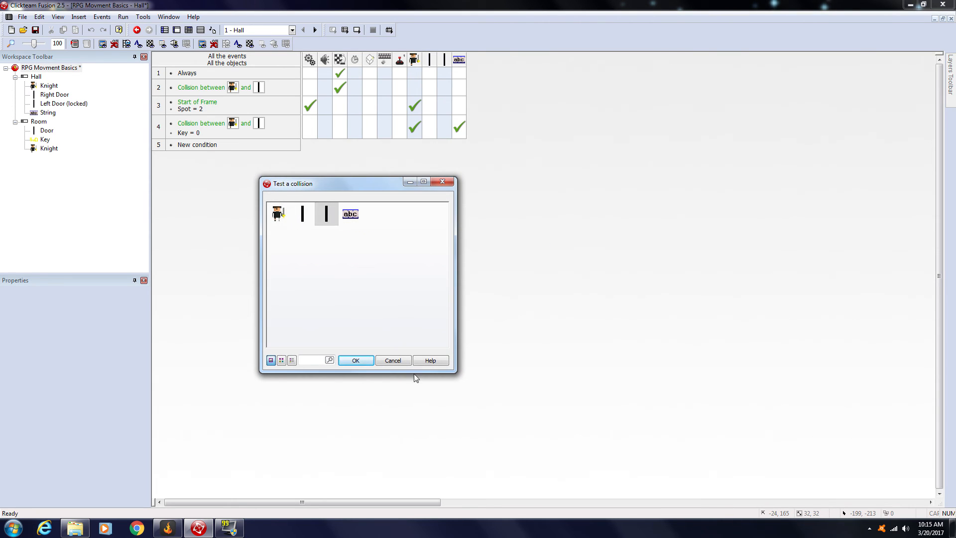
left_click(362, 362)
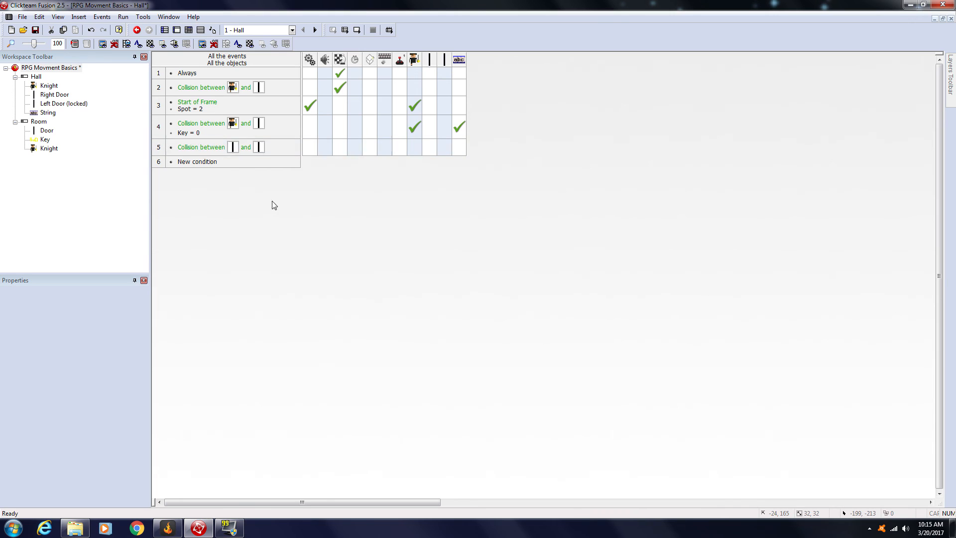
Step: Change the first object of the new Left Door (locked) collision condition to the Knight
left_click(209, 147)
right_click(209, 148)
left_click(227, 153)
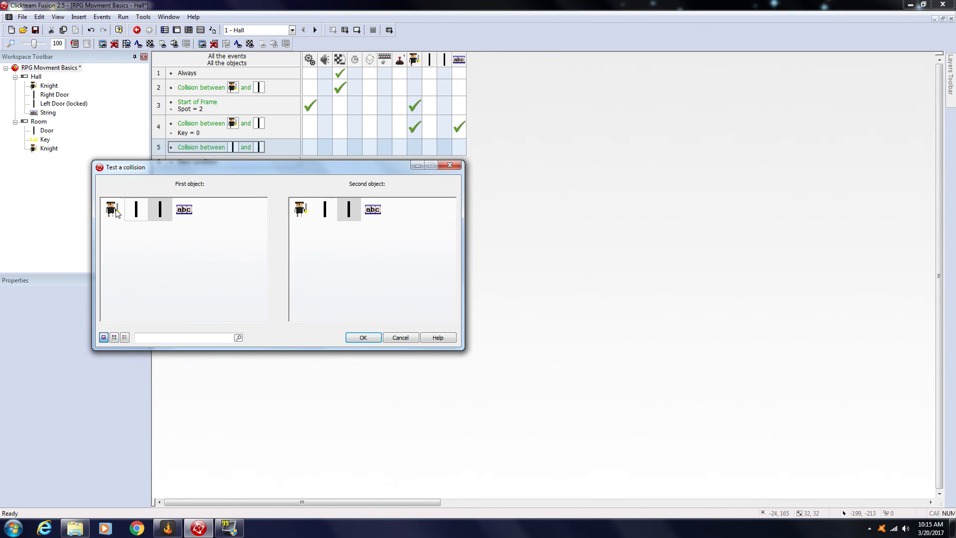
left_click(114, 209)
left_click(361, 336)
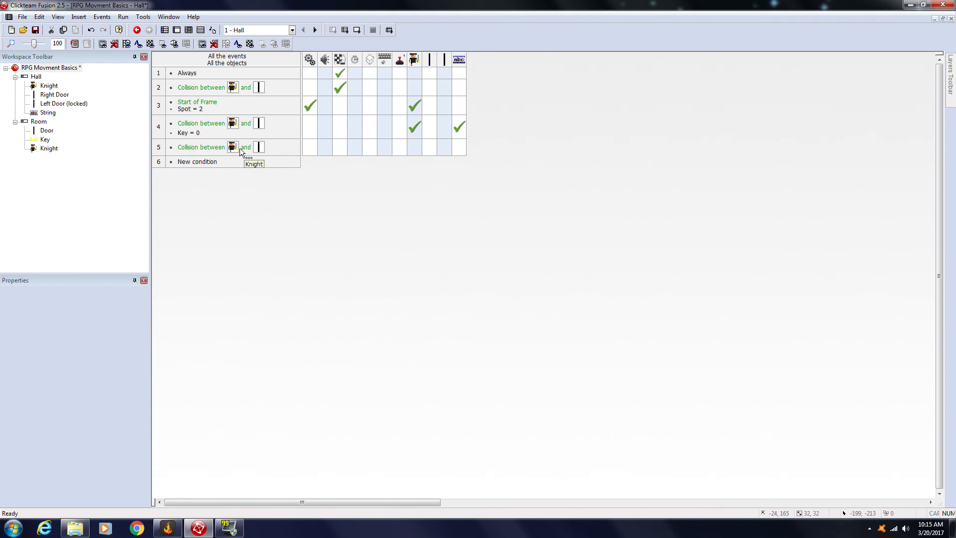
Step: Insert the condition that global value Key equals 1 in the new door collision event, and make the event end the application
right_click(206, 152)
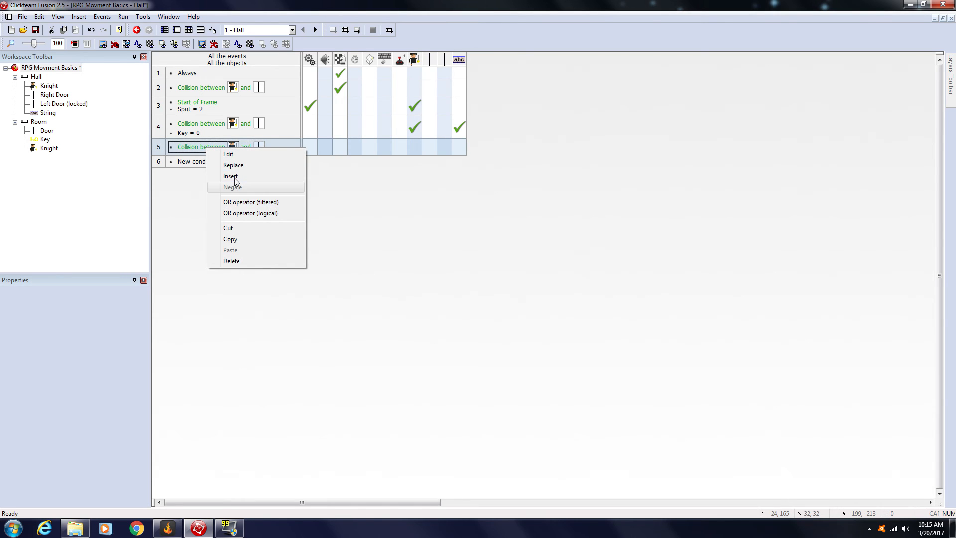
left_click(237, 186)
left_click(277, 215)
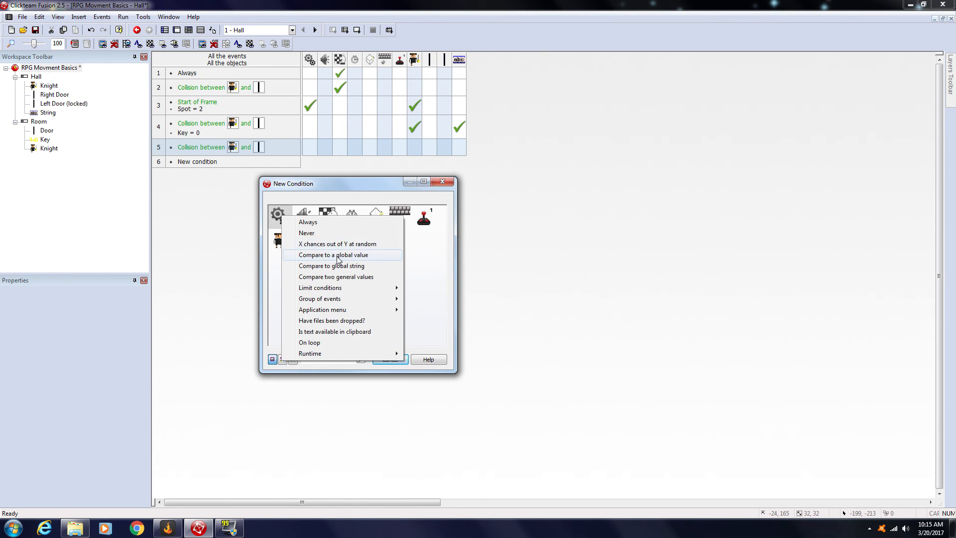
left_click(338, 255)
left_click(152, 174)
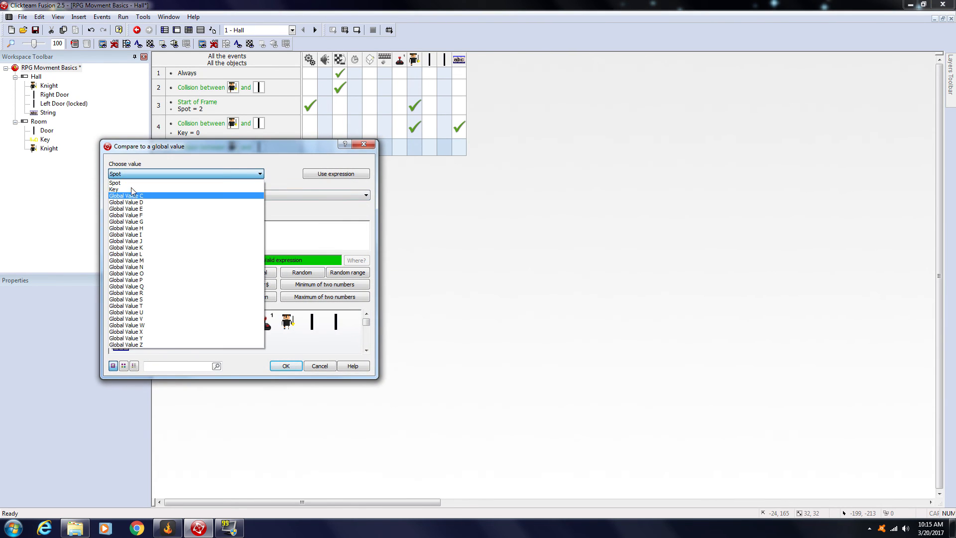
left_click(132, 191)
type("1")
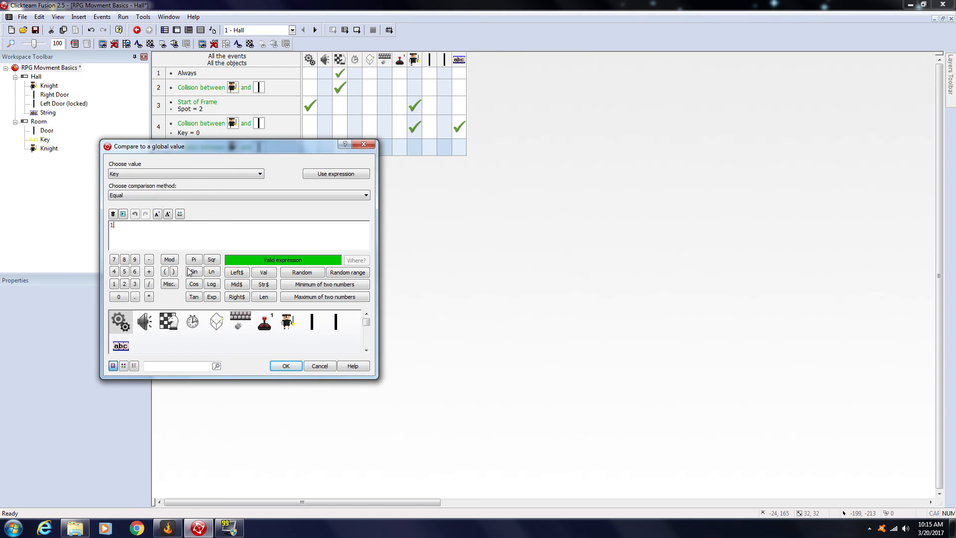
left_click(286, 365)
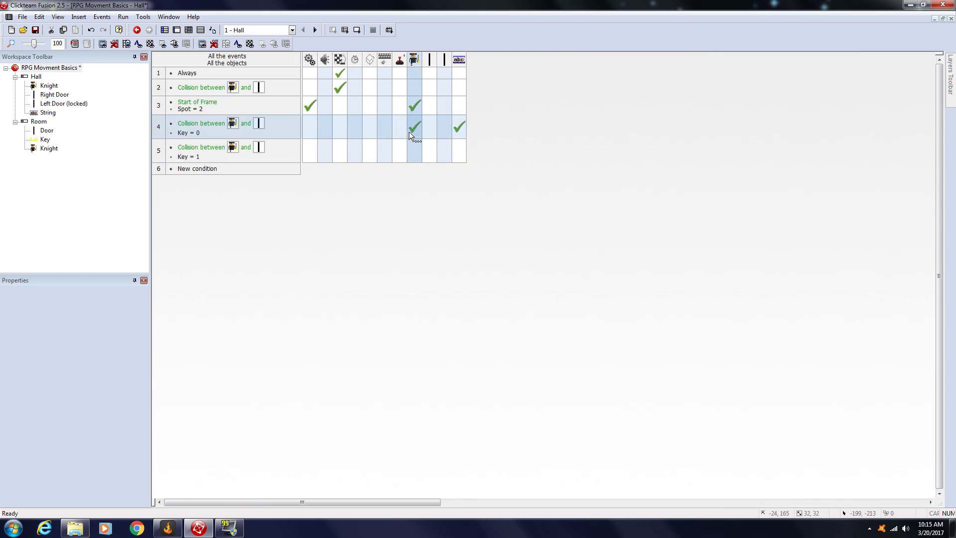
left_click(340, 150)
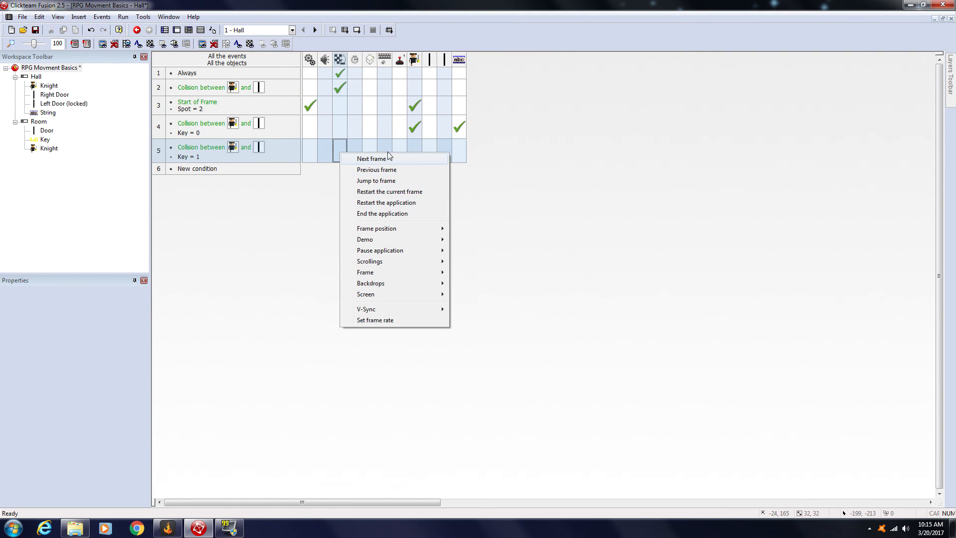
left_click(381, 214)
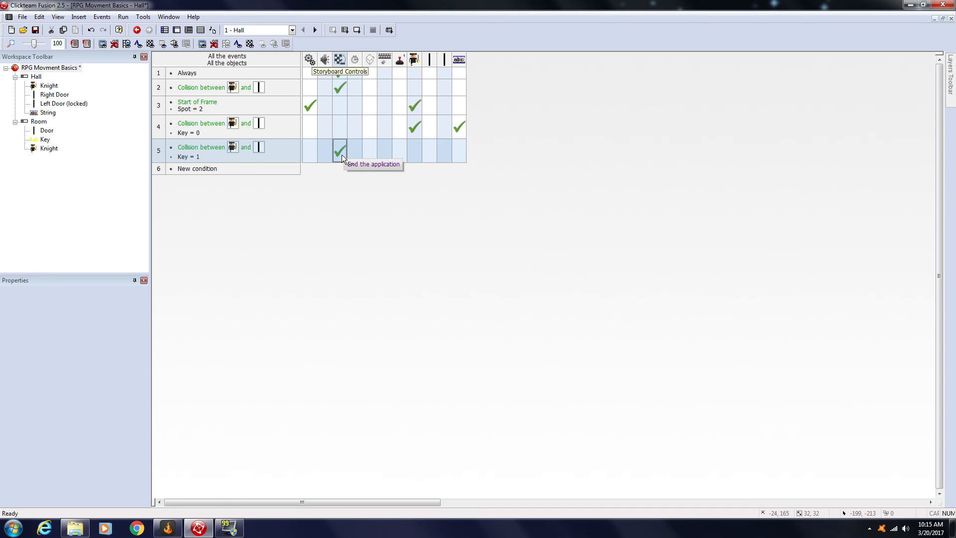
Step: Run the application and test collecting the Key in Room, then walking the Knight back into the Hall's left door
left_click(347, 31)
key("Right")
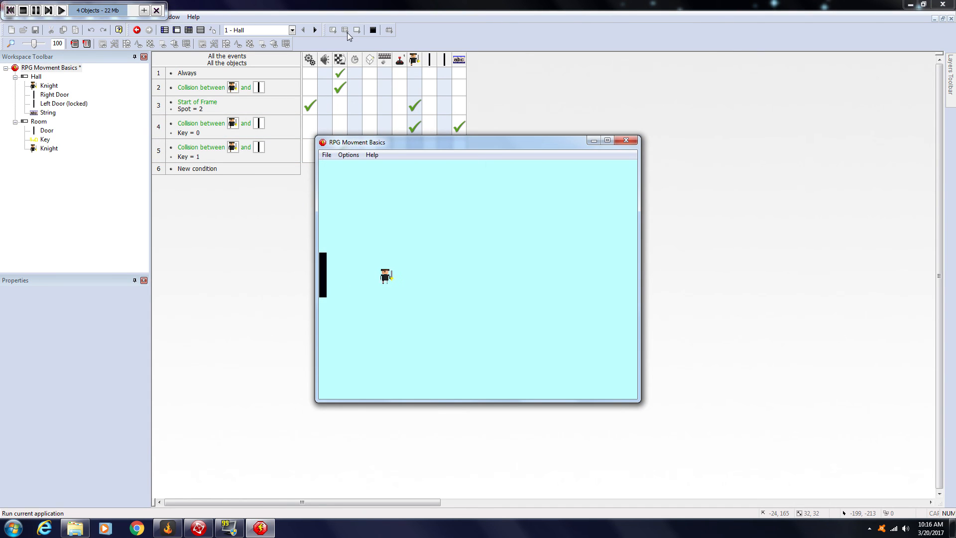
key("Right")
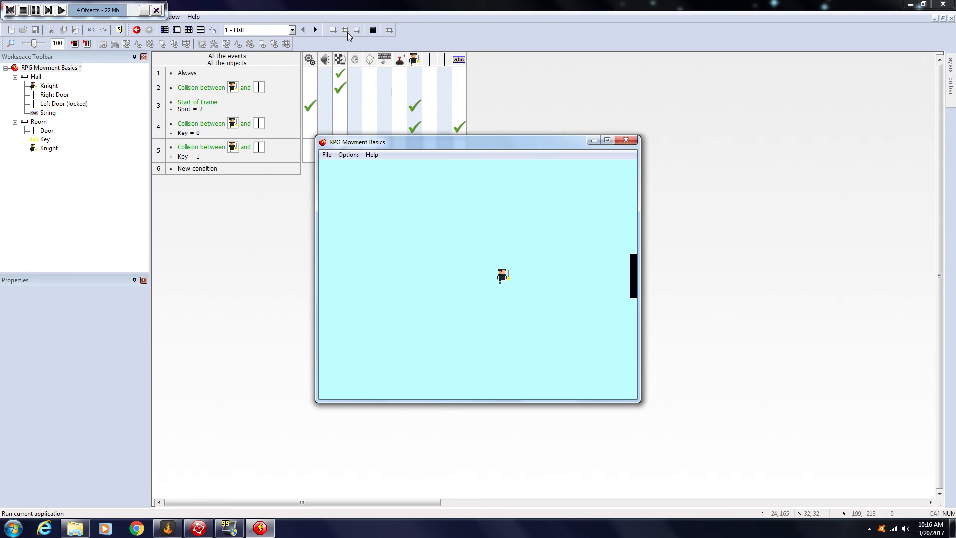
key("Up")
key("Right")
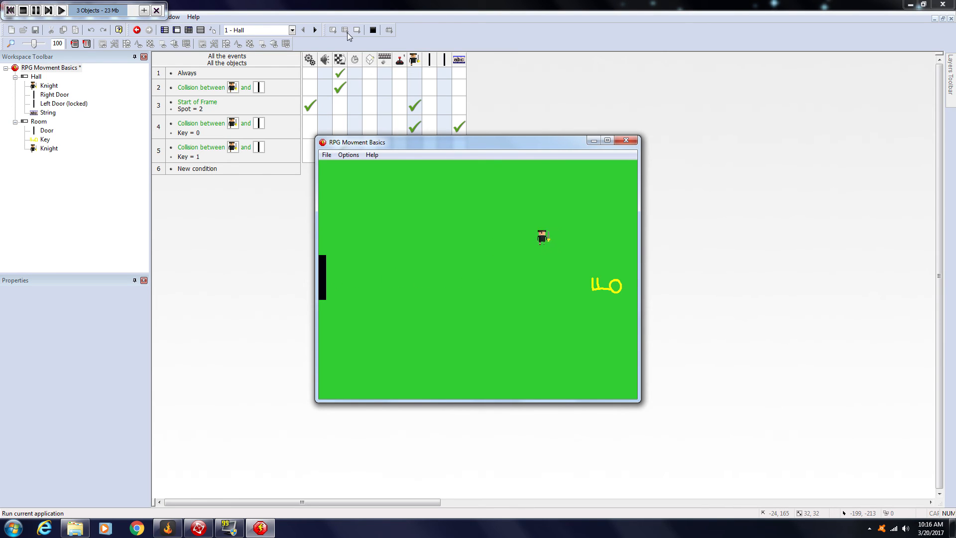
key("Down")
key("Left")
key("Up")
key("Left")
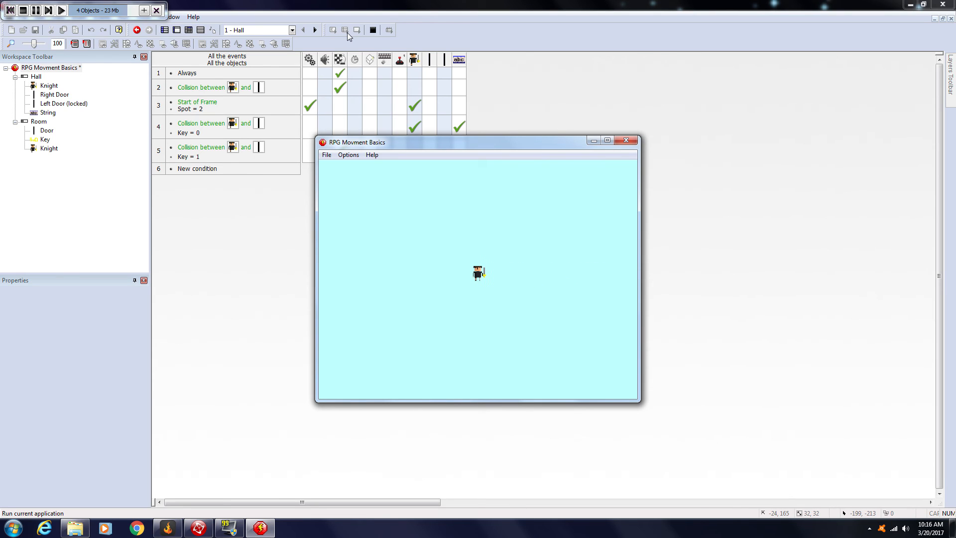
key("Left")
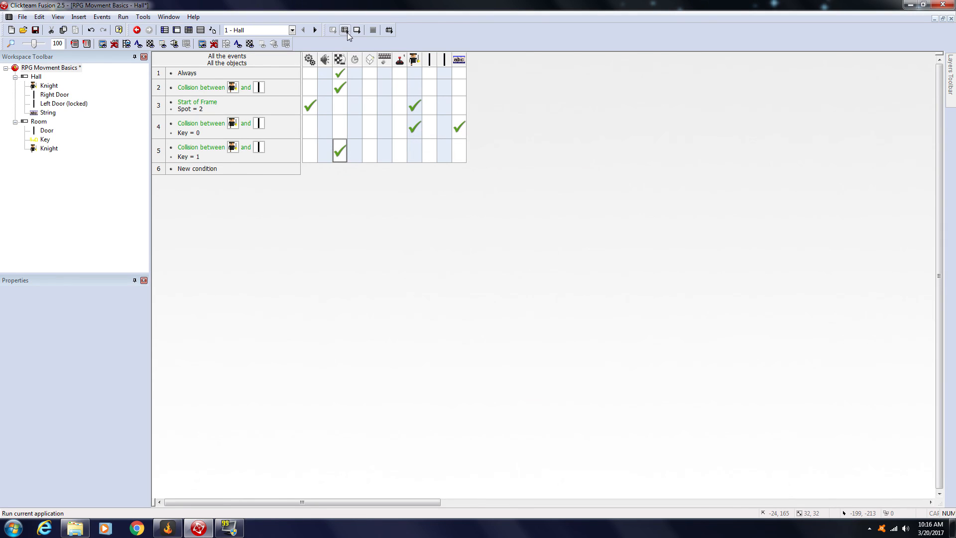
Step: Run the application again and test the Hall's left door by walking the Knight into it repeatedly without the Key
left_click(347, 31)
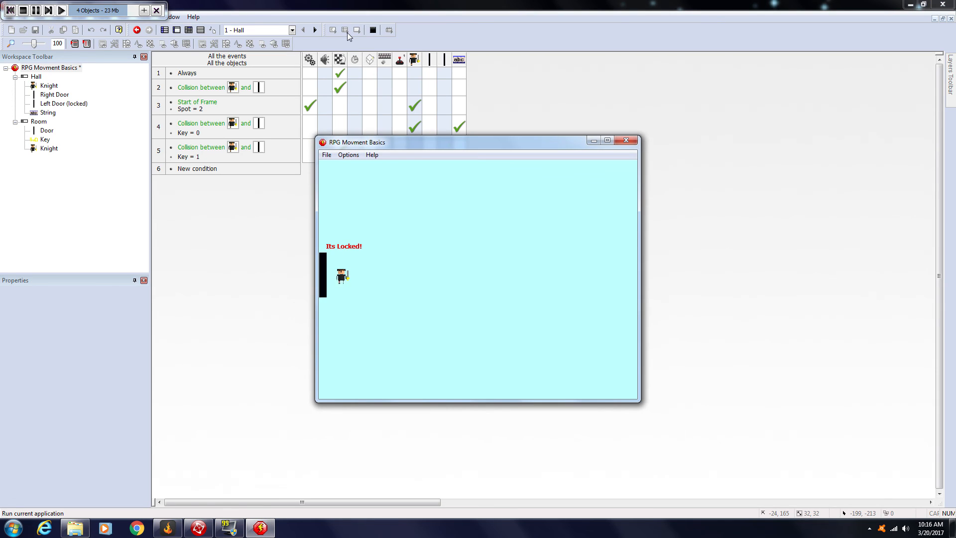
key("Right")
key("Up")
key("Left")
key("Right")
key("Down")
key("Left")
Step: Walk the Knight through the right door into Room, around the Key without collecting it, and back into Hall
key("Right")
key("Right")
key("Right")
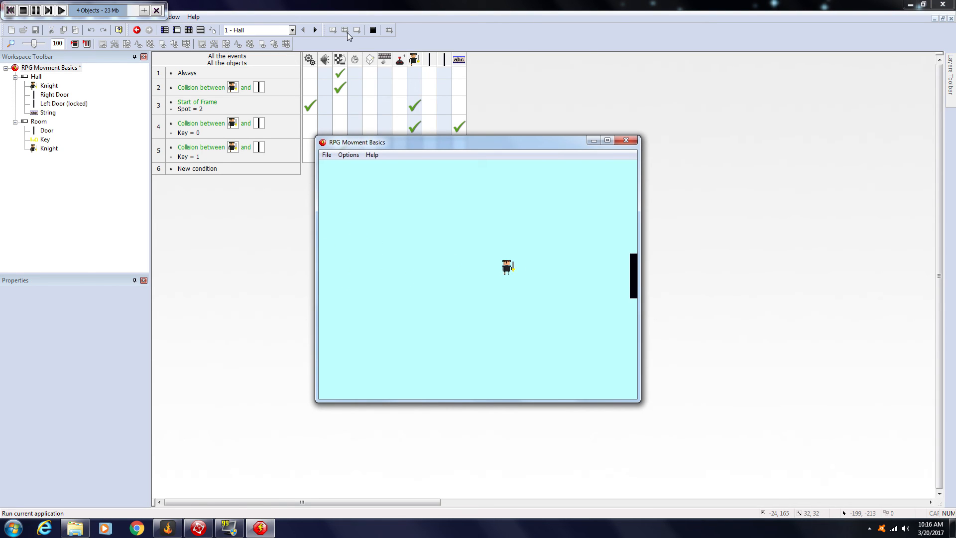
key("Up")
key("Right")
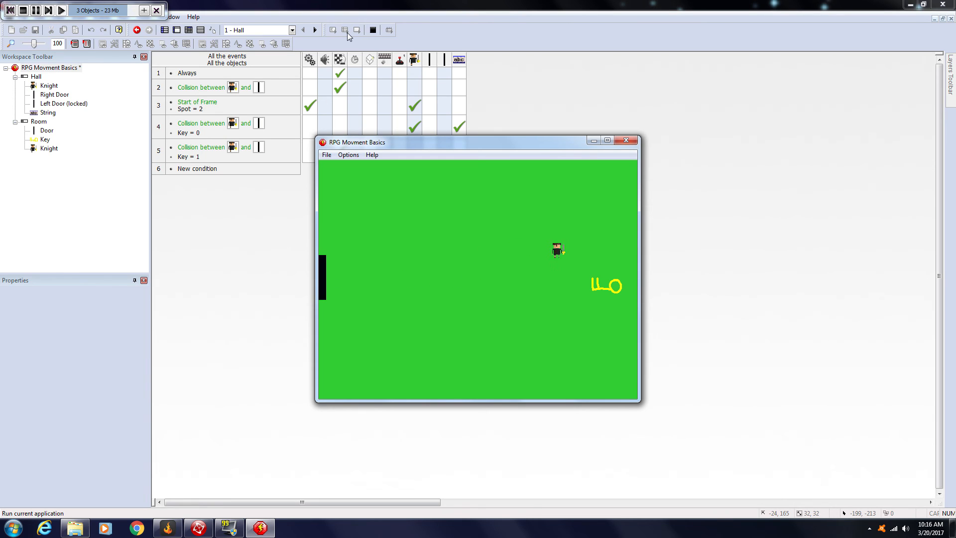
key("Down")
key("Left")
key("Up")
key("Down")
key("Right")
key("Up")
key("Left")
key("Down")
key("Left")
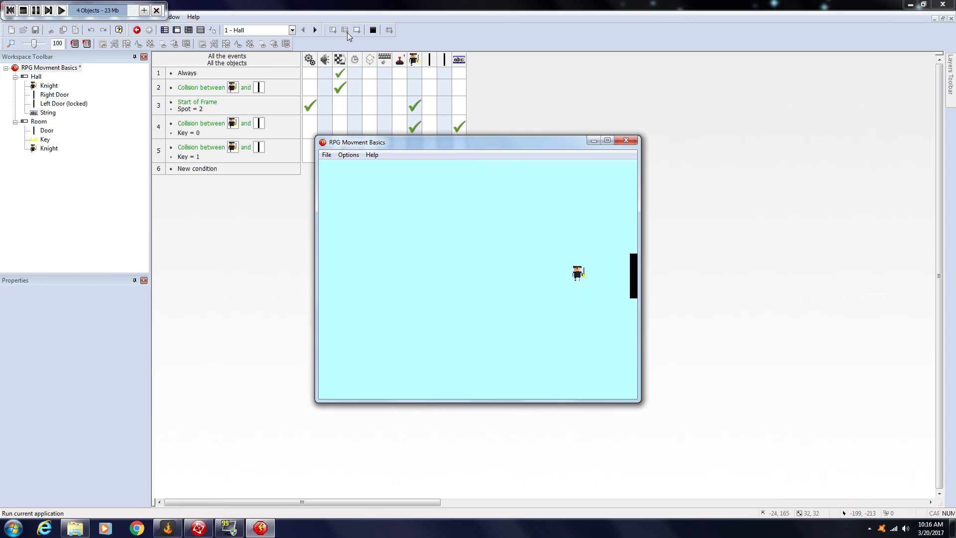
Step: Walk the Knight from Hall into Room, collect the Key, and head back towards Room's door
key("Right")
key("Down")
key("Right")
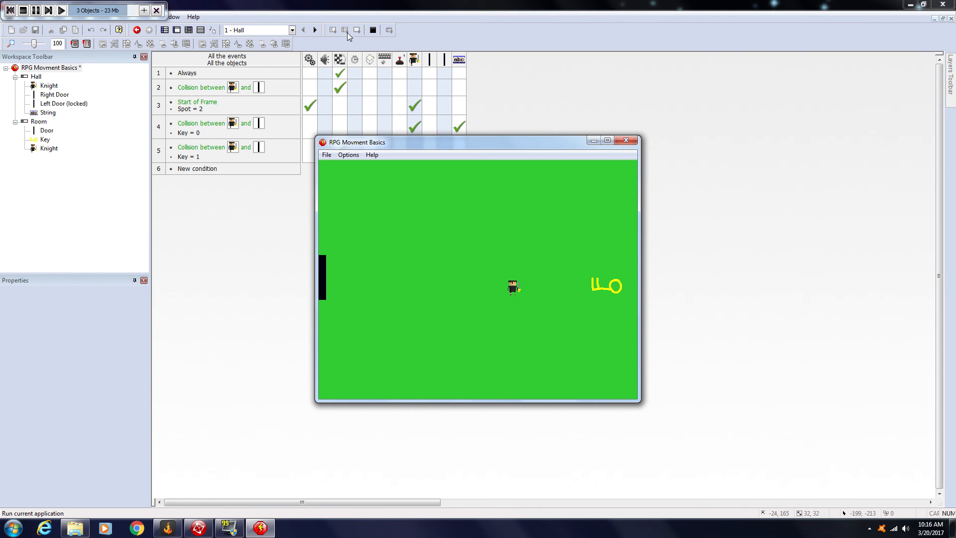
key("Up")
key("Right")
key("Down")
key("Left")
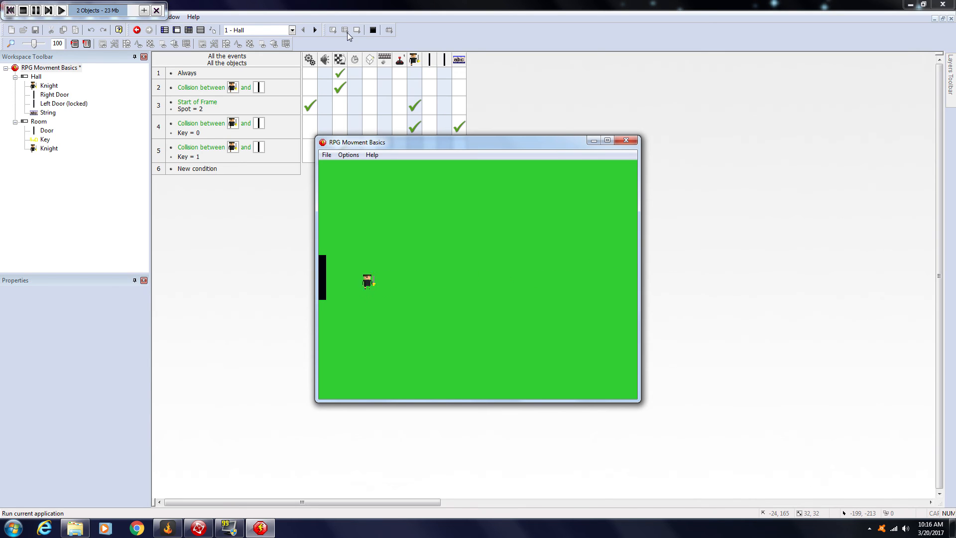
Step: Move the Knight around near Room's door to check the Key after its collection, and close the test run
key("Right")
key("Left")
key("Right")
key("Up")
key("Down")
left_click(628, 141)
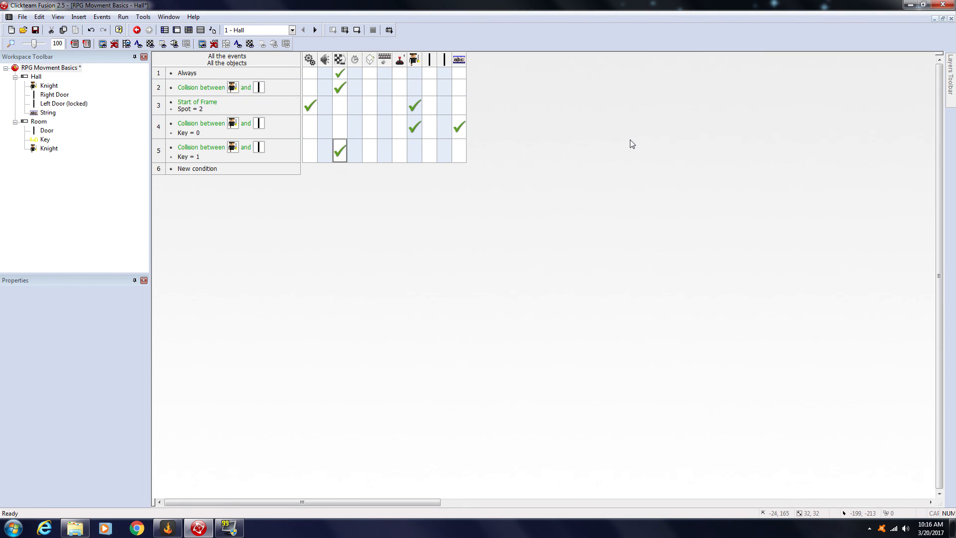
Step: Open the Room frame's events and add a new event with the Start of Frame condition
left_click(164, 30)
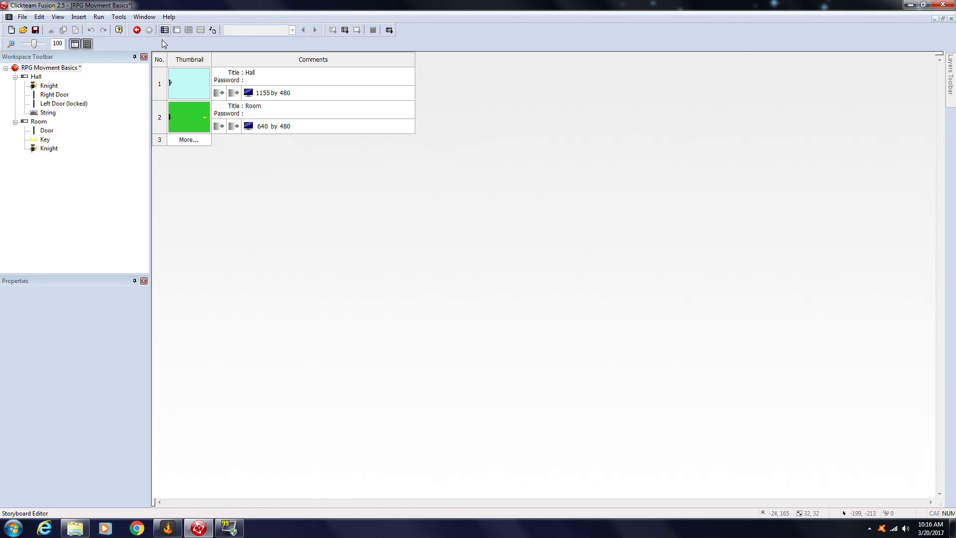
left_click(181, 115)
left_click(189, 30)
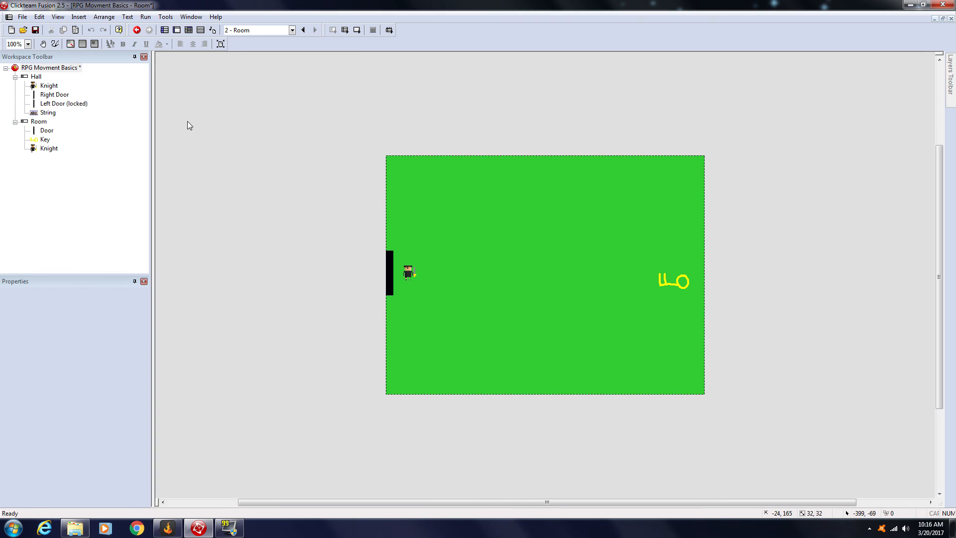
left_click(193, 31)
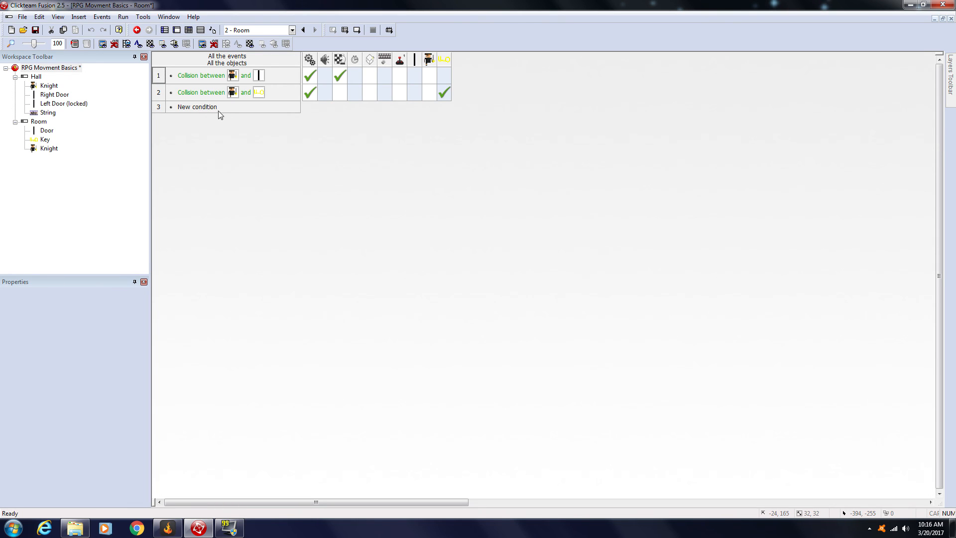
double_click(211, 106)
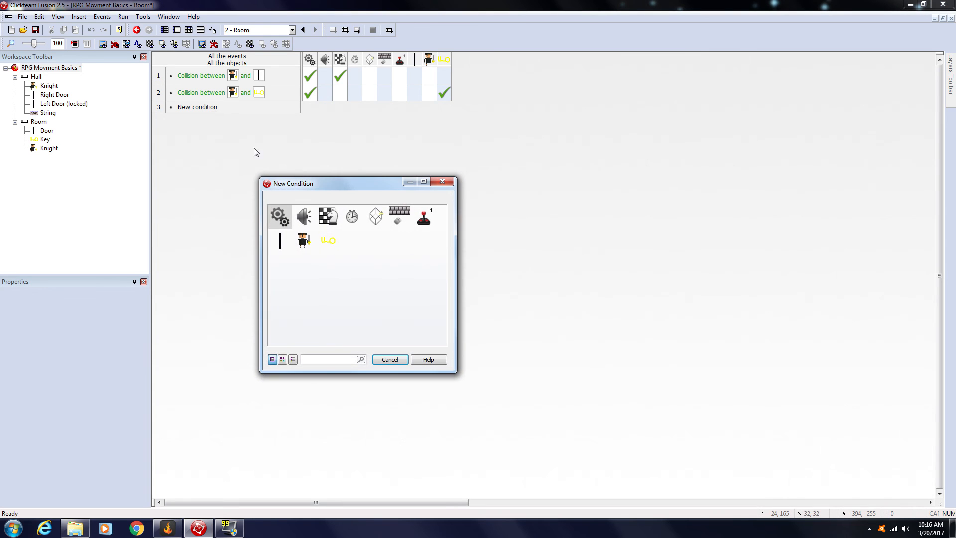
left_click(327, 217)
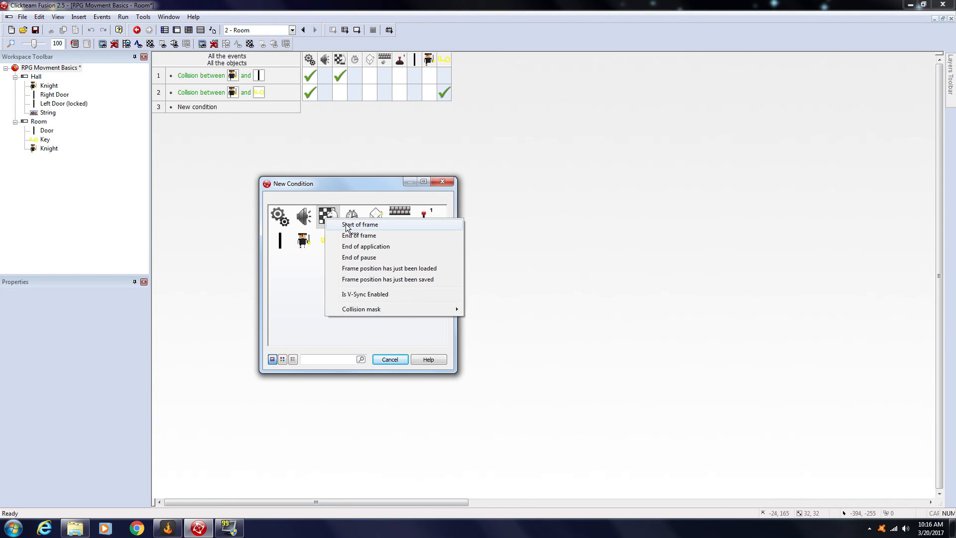
left_click(346, 224)
Step: Insert the condition that global value Key equals 1 in the Start of Frame event, and copy the Key object's collision action into it
right_click(192, 106)
left_click(210, 133)
left_click(288, 224)
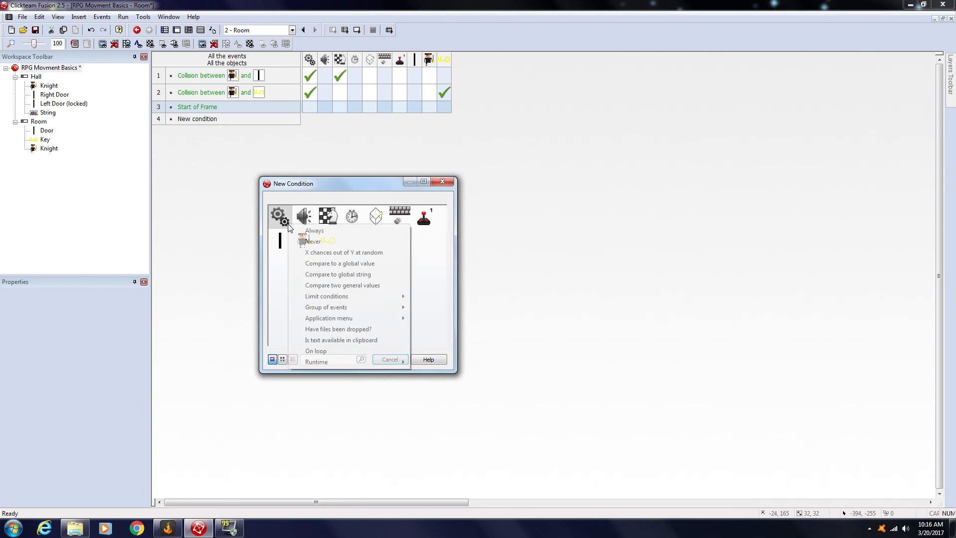
left_click(331, 263)
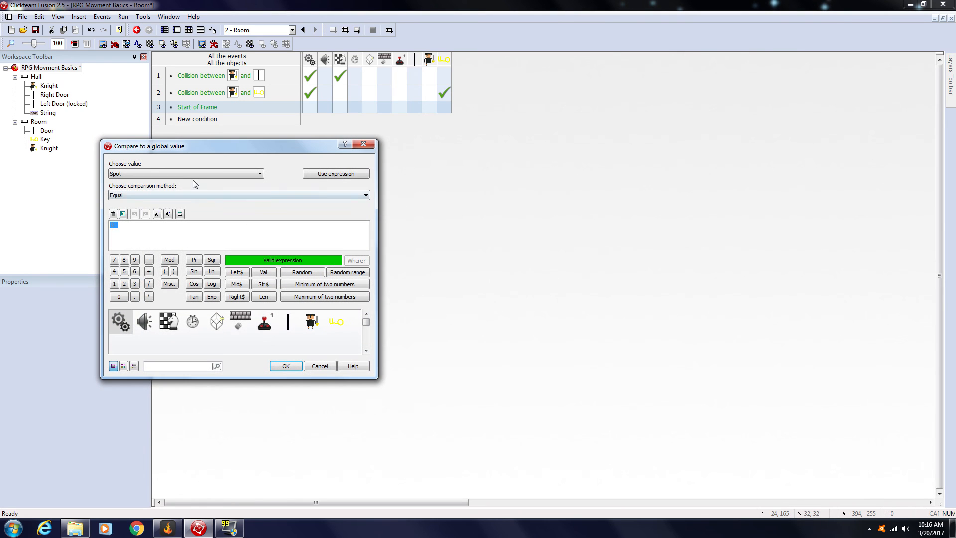
left_click(187, 175)
left_click(175, 186)
type("1")
left_click(286, 366)
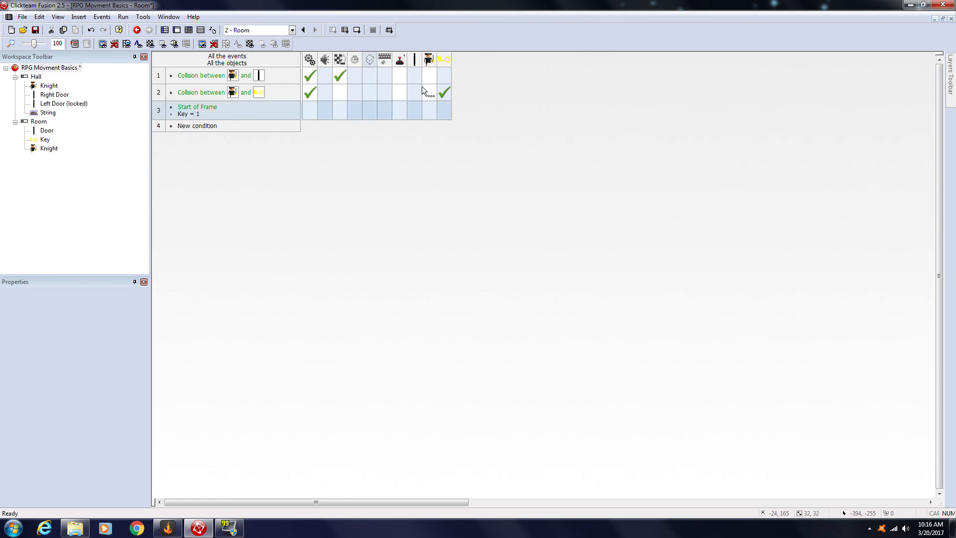
left_click_drag(444, 92, 450, 110, "ctrl")
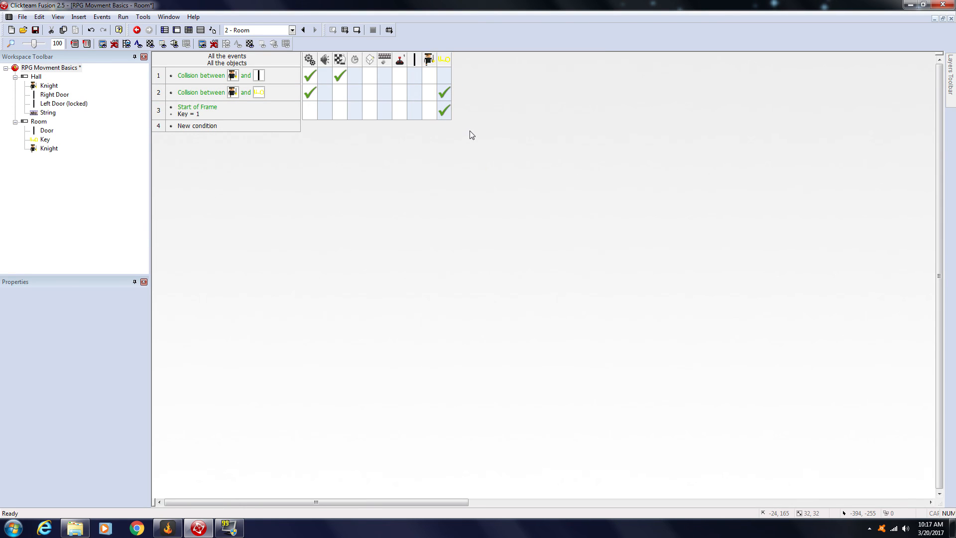
Step: Run the application, collect the Key in Room with the Knight, and return to Hall
left_click(345, 30)
key("Right")
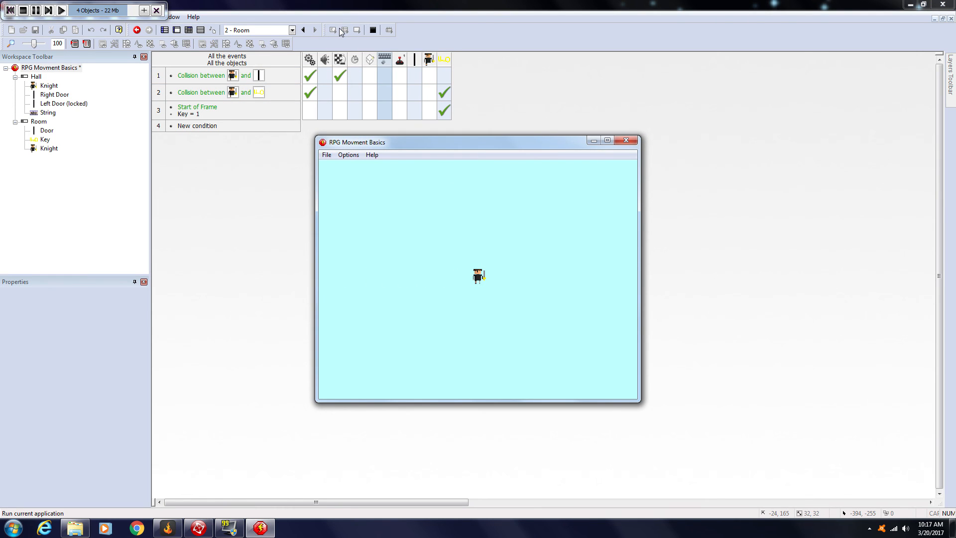
key("Right")
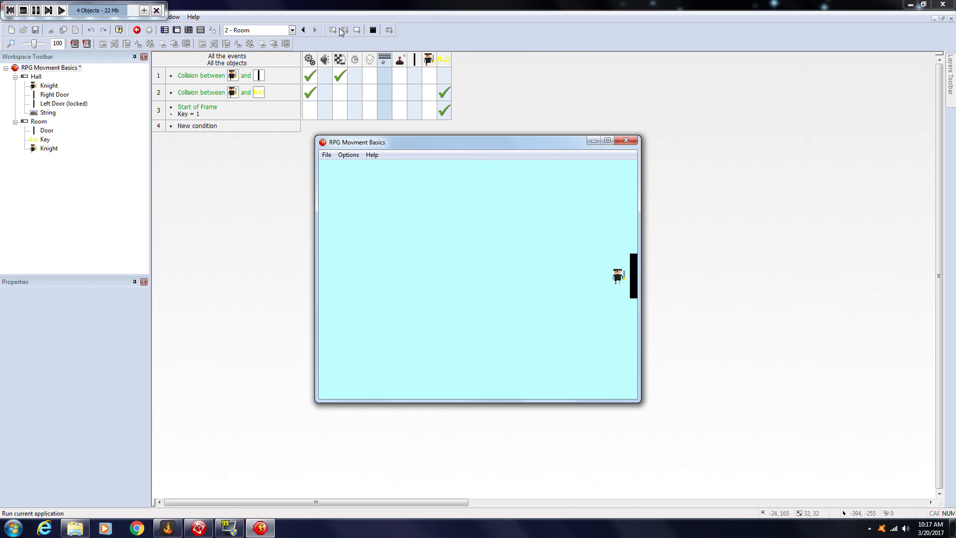
key("Down")
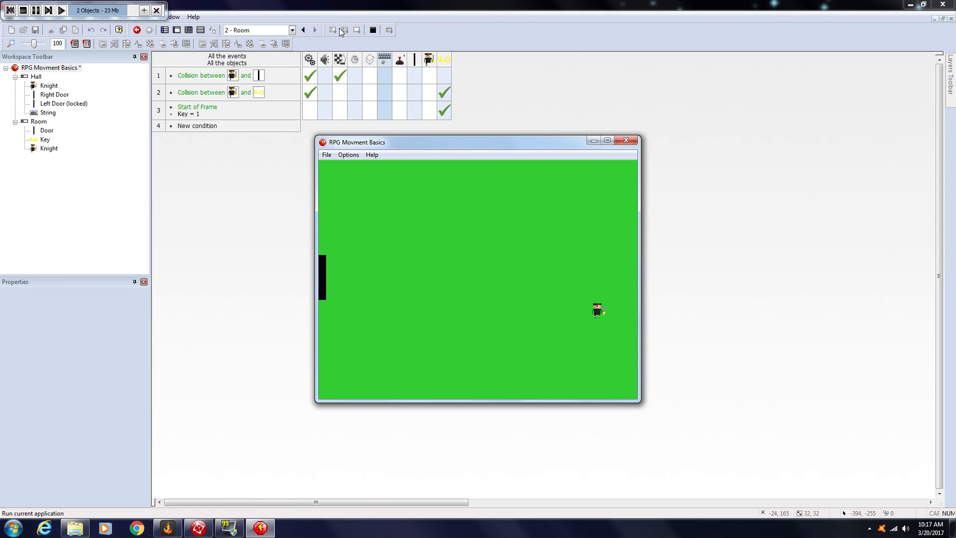
key("Left")
key("Left")
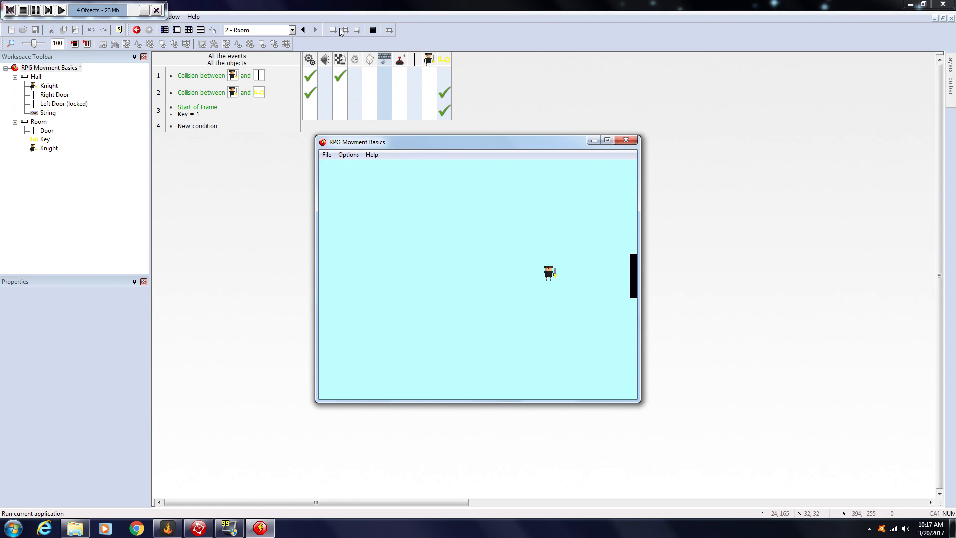
Step: Re-enter Room to check that the Key stays removed, and walk the Knight back through Hall into the left door
key("Right")
key("Right")
key("Up")
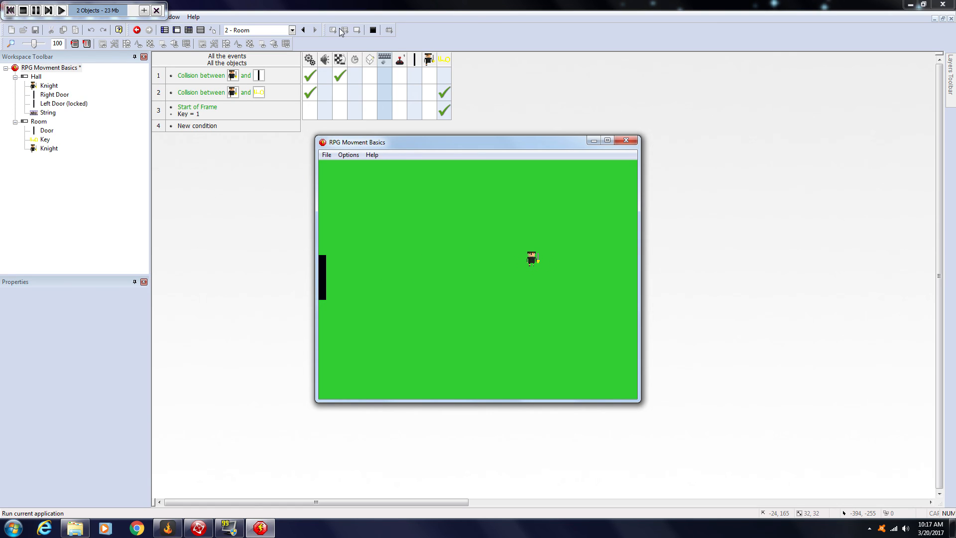
key("Down")
key("Up")
key("Down")
key("Left")
key("Up")
key("Left")
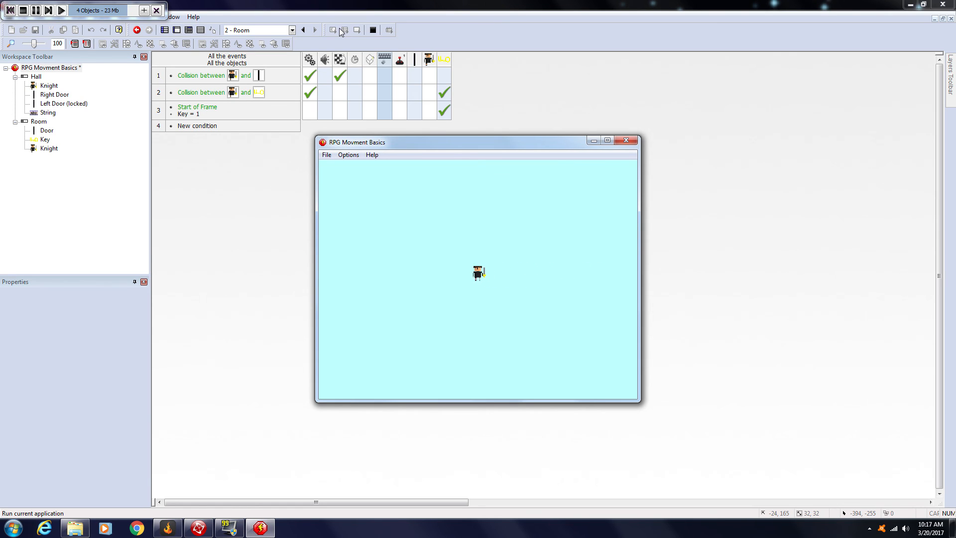
key("Left")
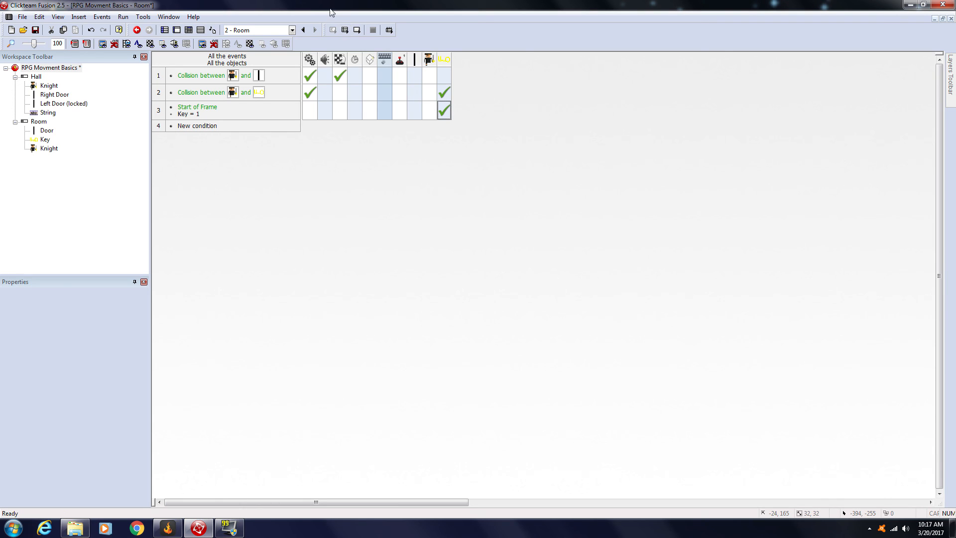
Step: View the Hall frame's layout from the storyboard and return to the storyboard
left_click(165, 30)
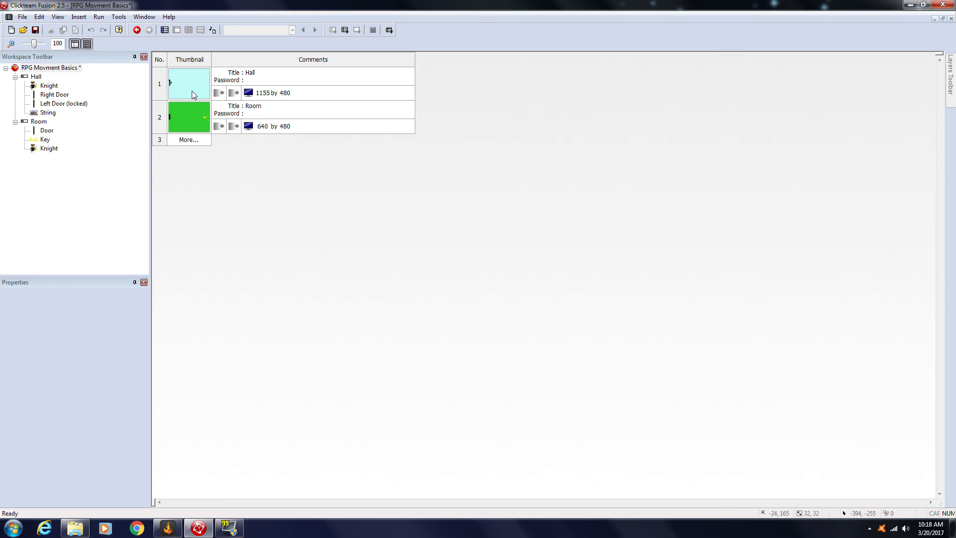
double_click(192, 91)
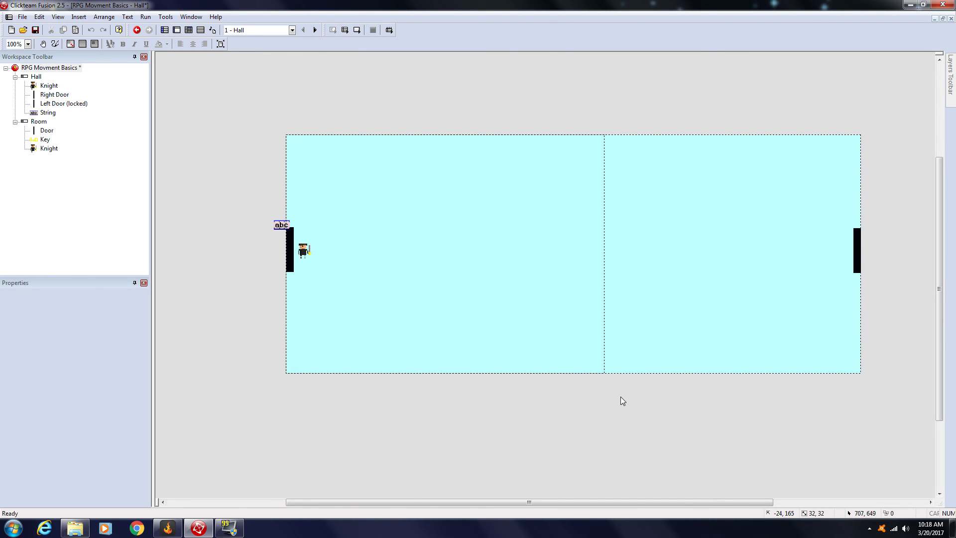
left_click(167, 30)
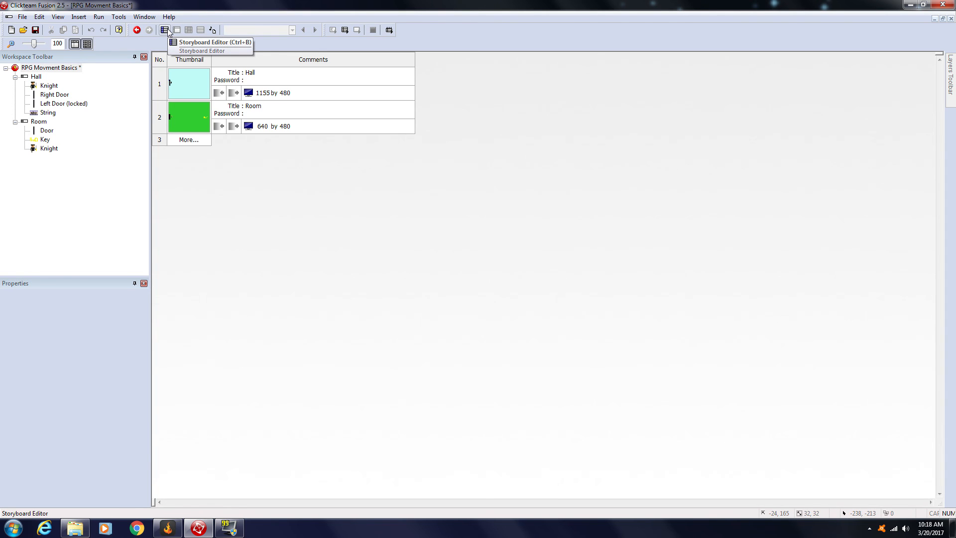